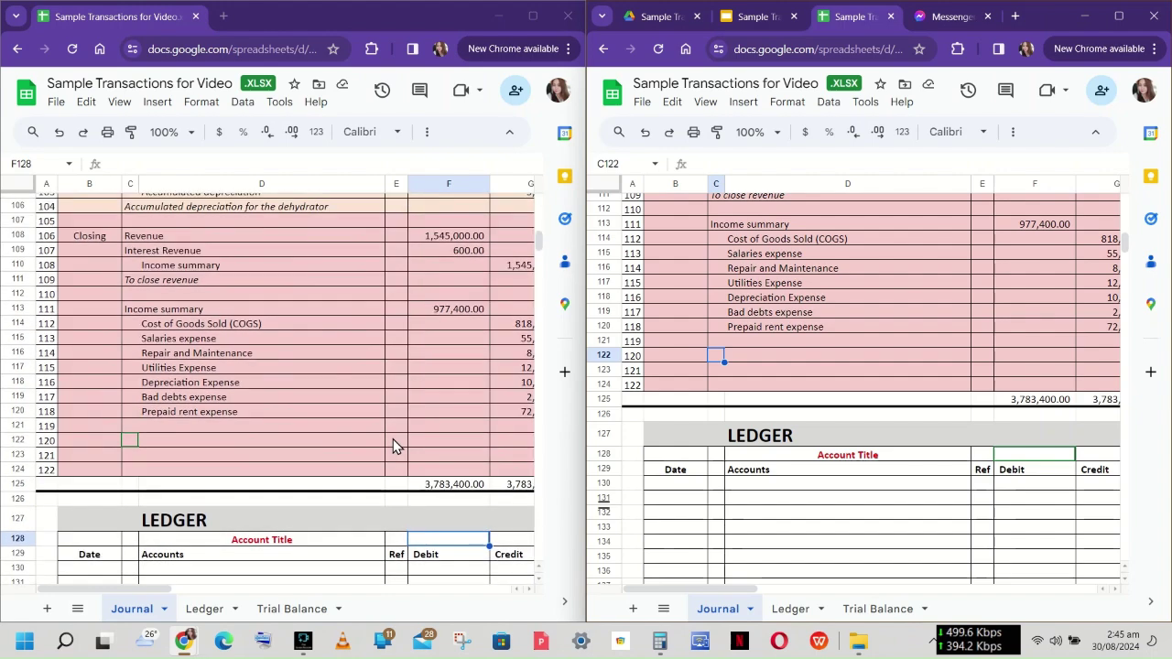
- Switch from the accounting cycle slides to the two Sample Transactions for Video spreadsheet windows showing the Journal and the Ledger
{"action": "scroll", "coordinate": [393, 446], "scroll_direction": "down", "scroll_amount": 1}
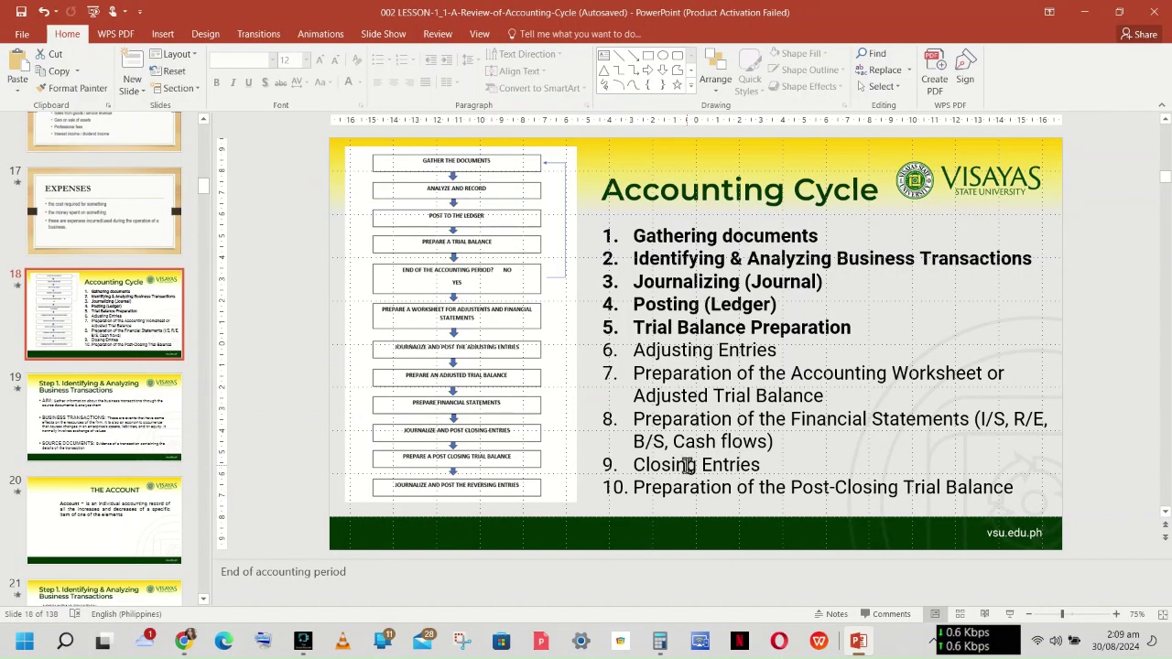
{"action": "key", "text": "super+Tab"}
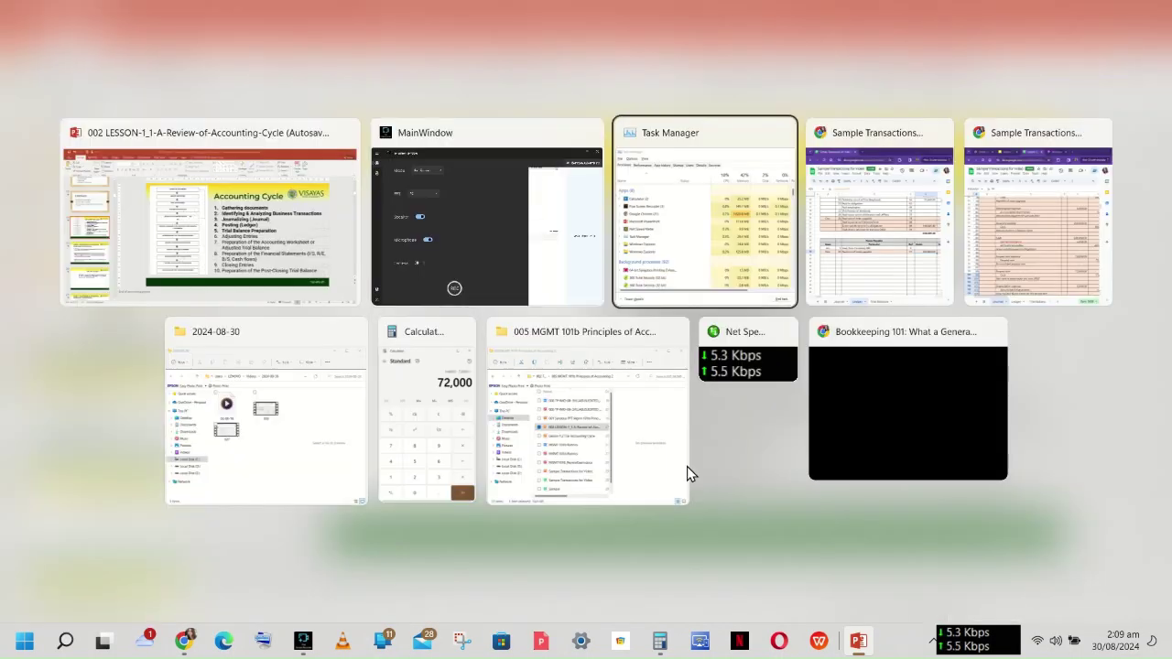
{"action": "key", "text": "super+Tab"}
{"action": "key", "text": "super+Tab"}
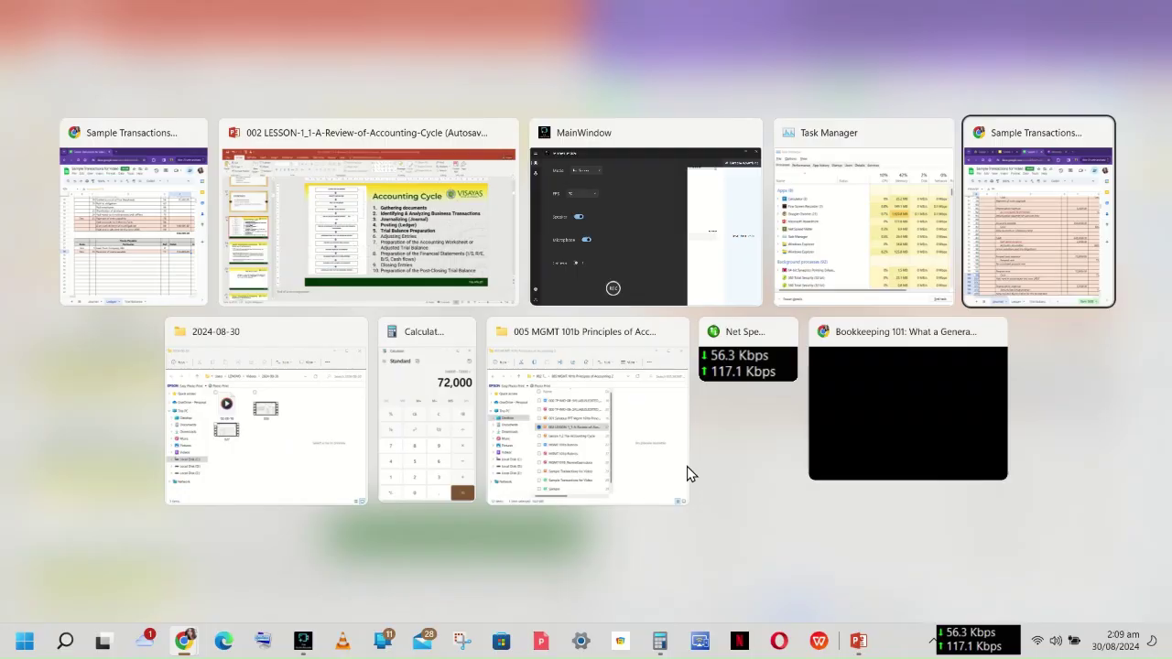
{"action": "key", "text": "Escape"}
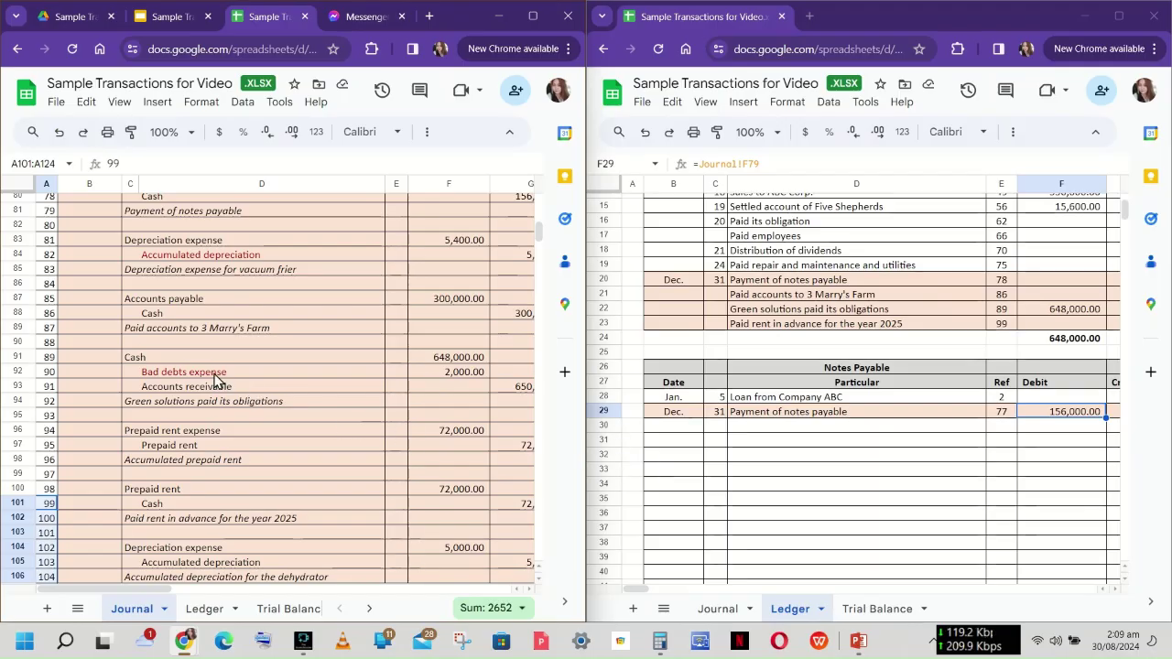
- Examine the December 31 journal entries alongside the ledger accounts, down to the blank journal rows for closing entries
{"action": "scroll", "coordinate": [217, 379], "scroll_direction": "up", "scroll_amount": 1}
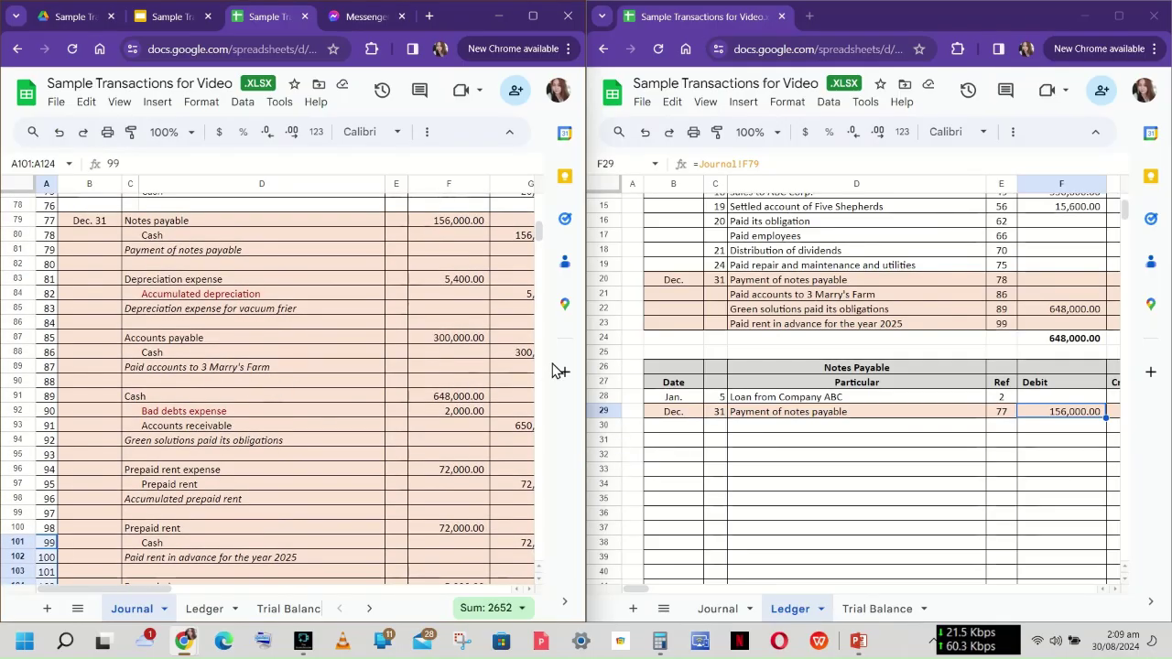
{"action": "scroll", "coordinate": [657, 396], "scroll_direction": "up", "scroll_amount": 3}
{"action": "scroll", "coordinate": [657, 396], "scroll_direction": "down", "scroll_amount": 4}
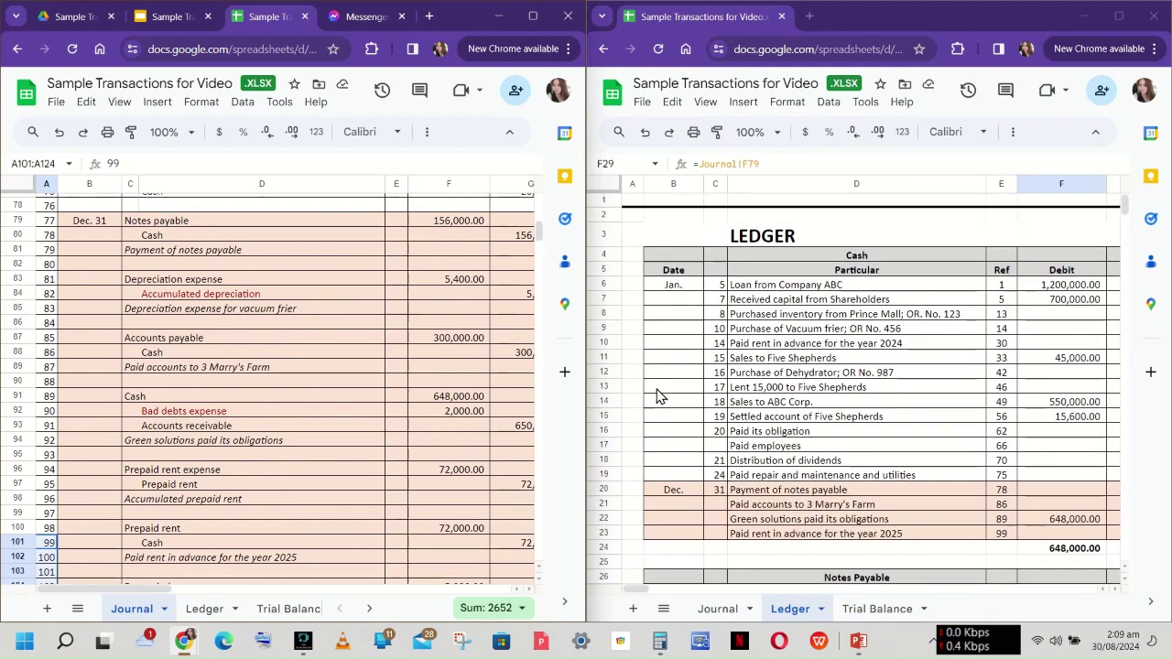
{"action": "scroll", "coordinate": [657, 395], "scroll_direction": "down", "scroll_amount": 3}
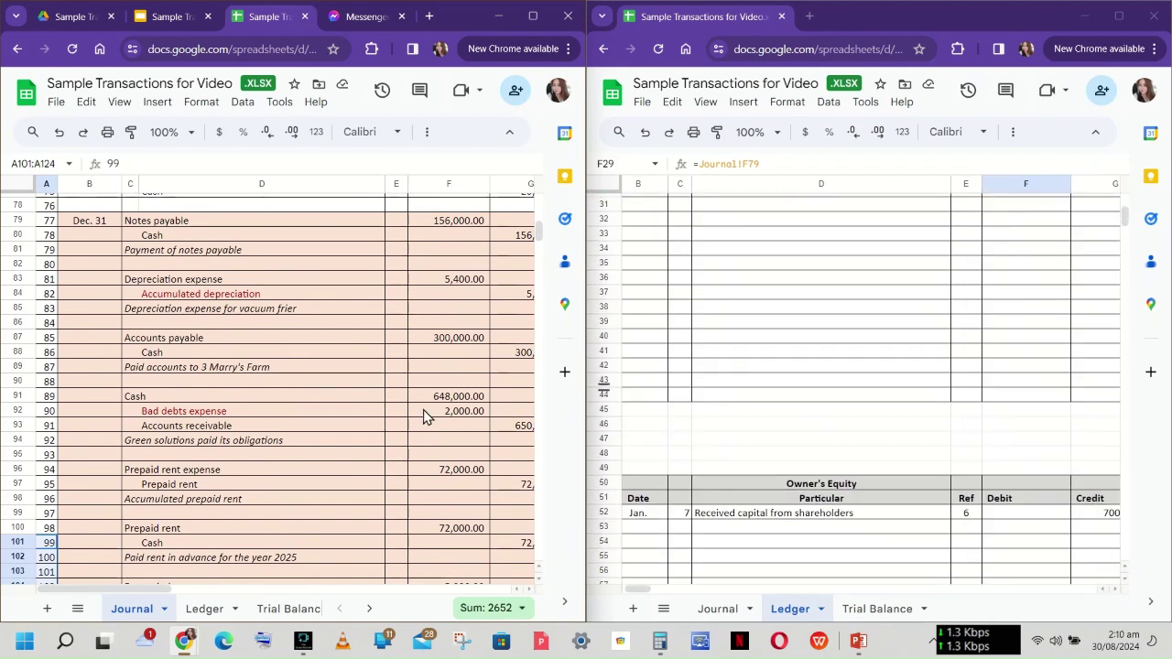
{"action": "scroll", "coordinate": [423, 410], "scroll_direction": "down", "scroll_amount": 2}
{"action": "scroll", "coordinate": [423, 417], "scroll_direction": "down", "scroll_amount": 2}
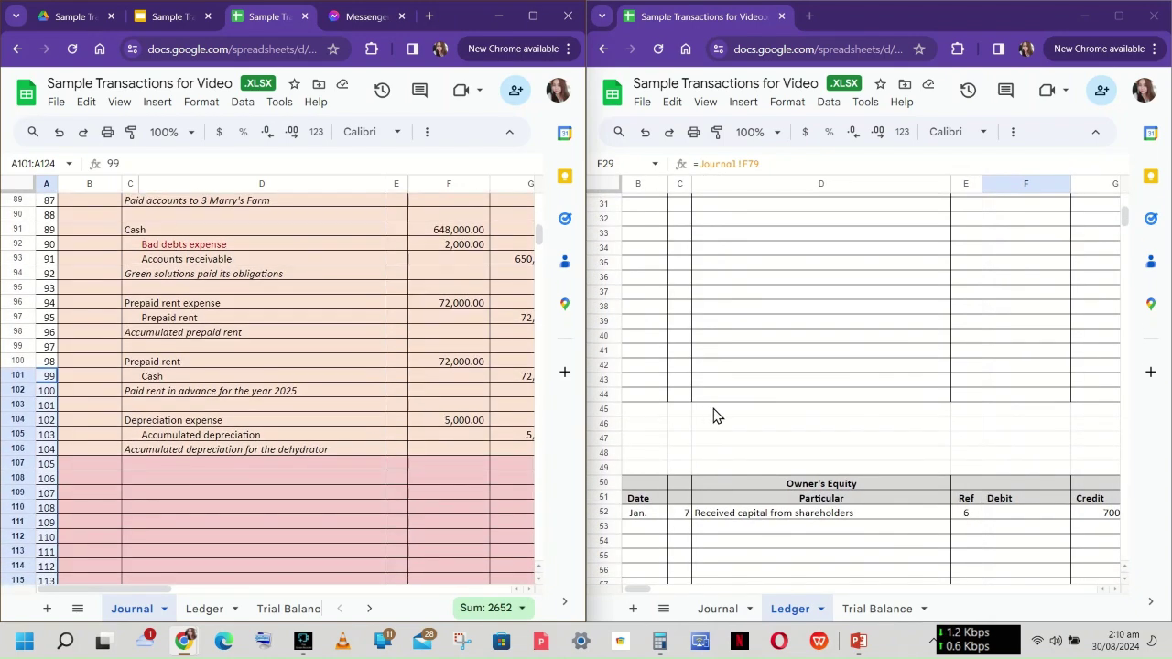
{"action": "scroll", "coordinate": [123, 494], "scroll_direction": "up", "scroll_amount": 3}
{"action": "scroll", "coordinate": [124, 495], "scroll_direction": "down", "scroll_amount": 4}
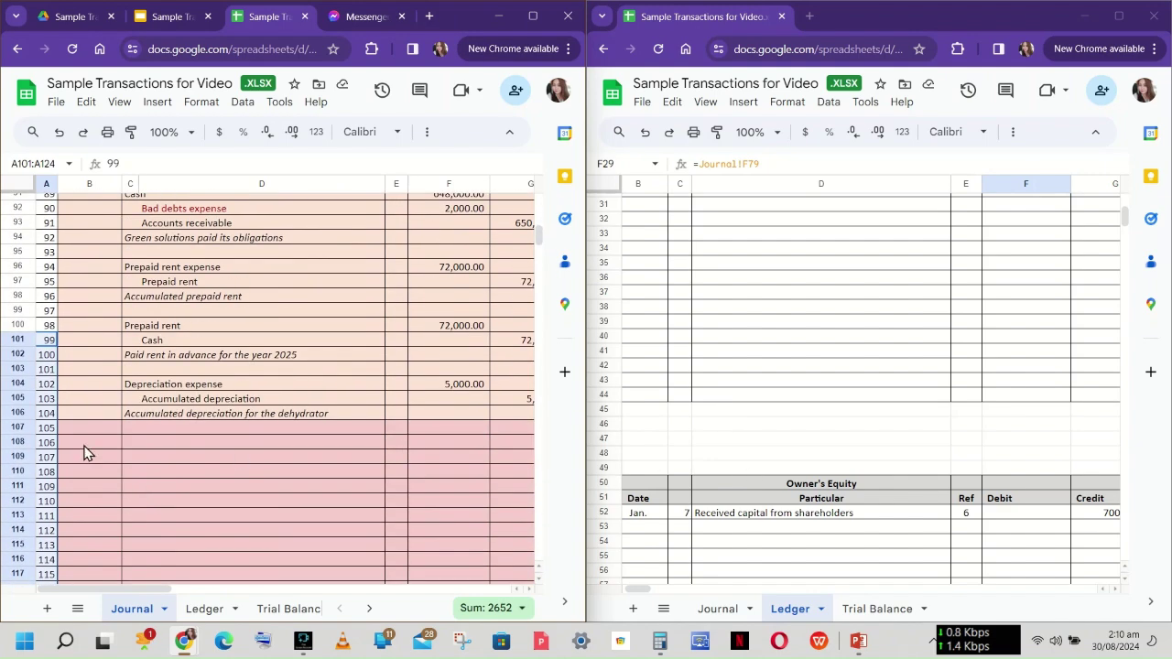
- Label the start of the blank closing section of the Journal with "Closing" in cell B108
{"action": "left_click", "coordinate": [76, 445]}
{"action": "type", "text": "Closing"}
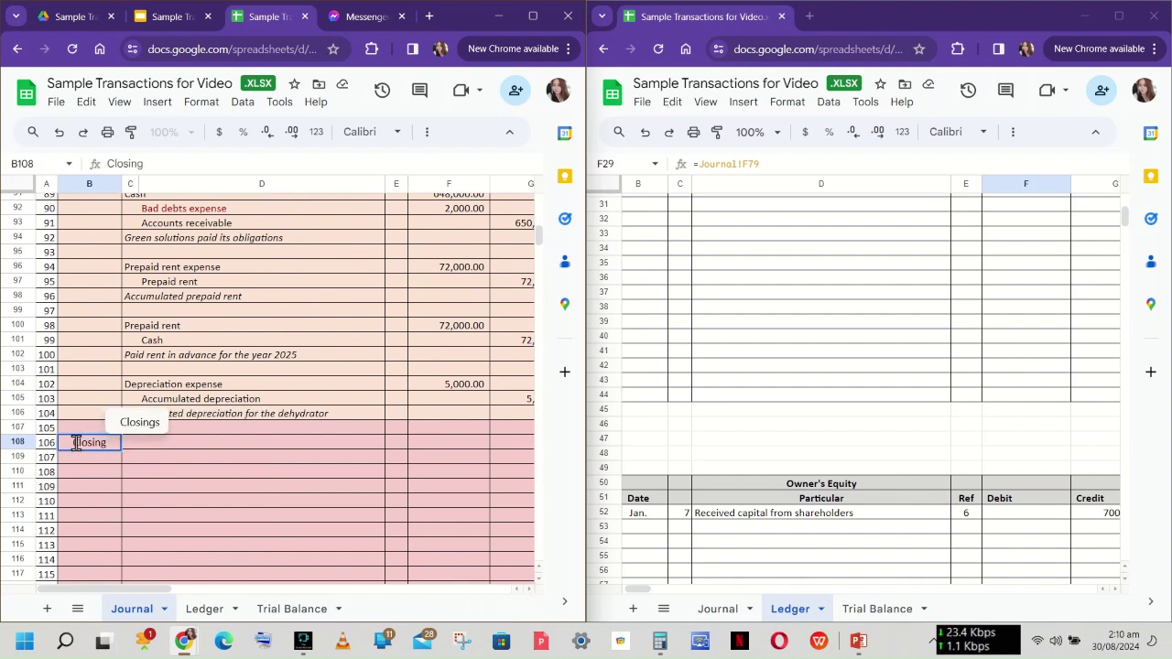
{"action": "key", "text": "Return"}
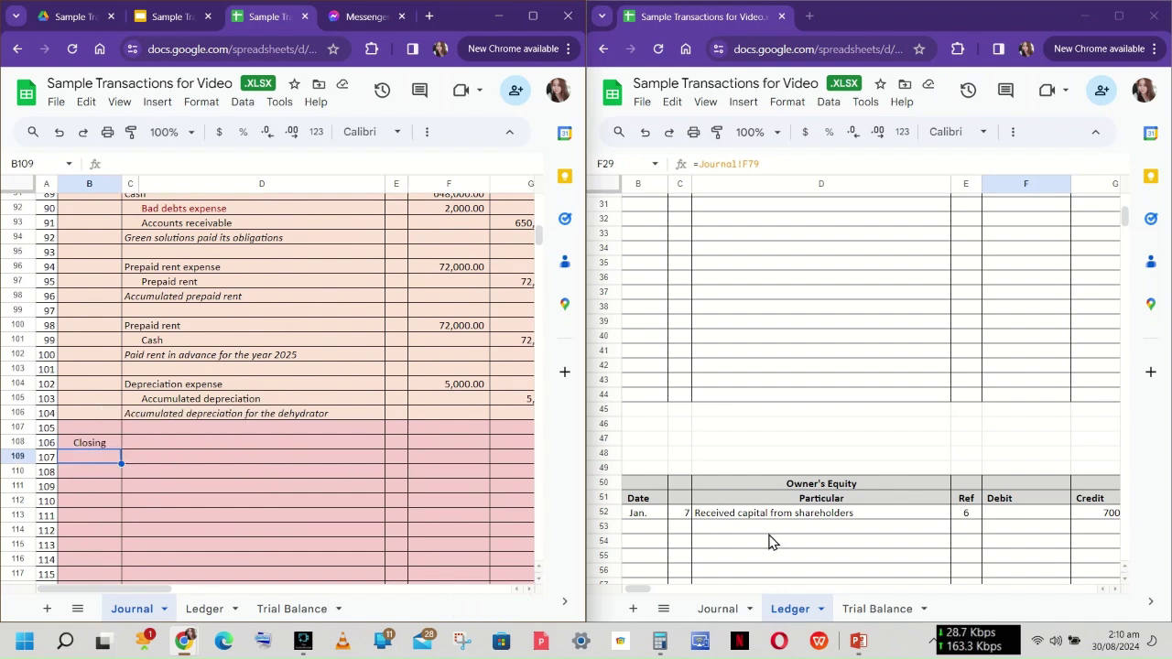
- Find the Revenue account in the Ledger and enter "Revenue" as the account title in Journal cell C108
{"action": "scroll", "coordinate": [769, 542], "scroll_direction": "right", "scroll_amount": 10}
{"action": "scroll", "coordinate": [769, 542], "scroll_direction": "down", "scroll_amount": 2}
{"action": "scroll", "coordinate": [769, 542], "scroll_direction": "right", "scroll_amount": 5}
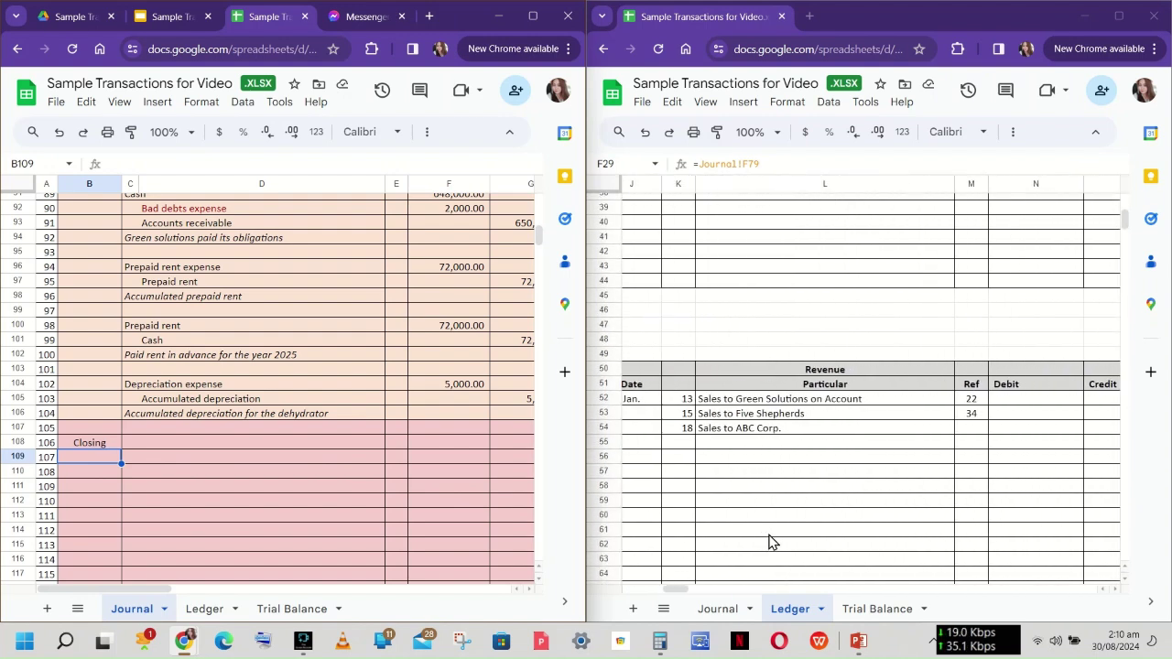
{"action": "scroll", "coordinate": [928, 432], "scroll_direction": "right", "scroll_amount": 3}
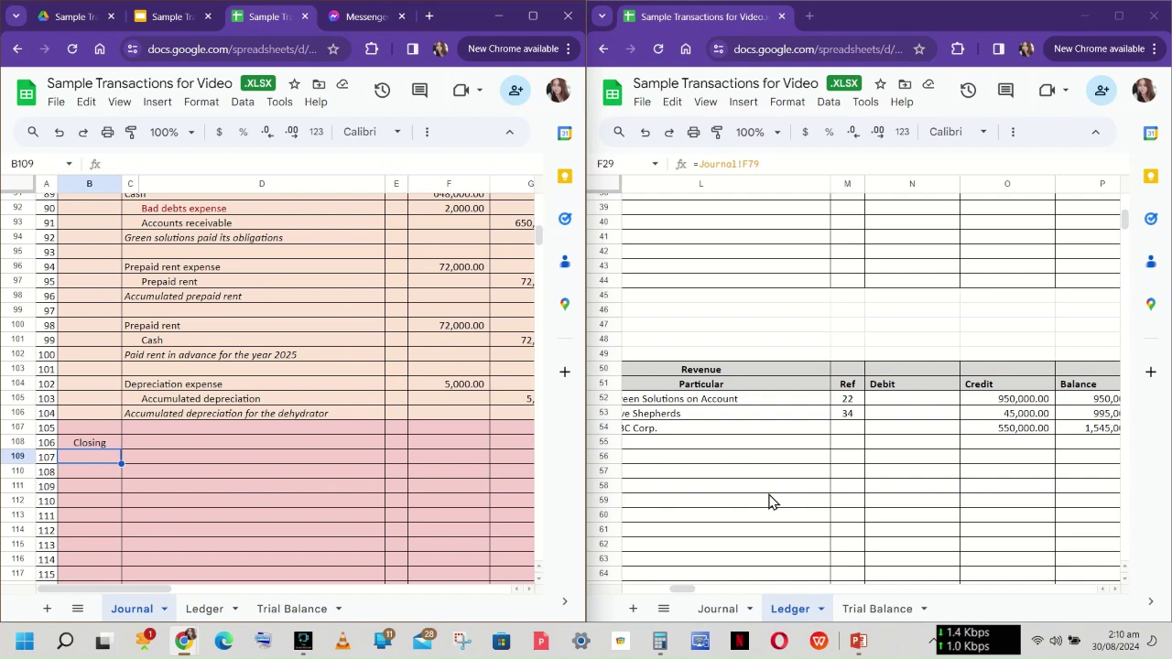
{"action": "left_click", "coordinate": [176, 445]}
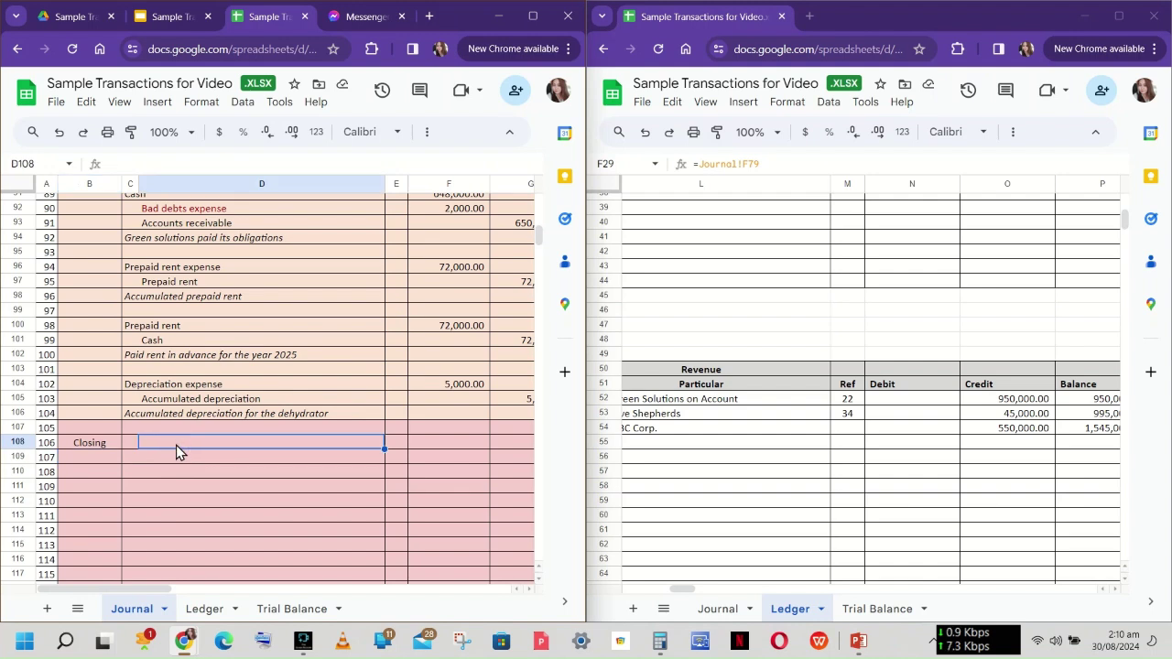
{"action": "key", "text": "Left"}
{"action": "type", "text": "Rev"}
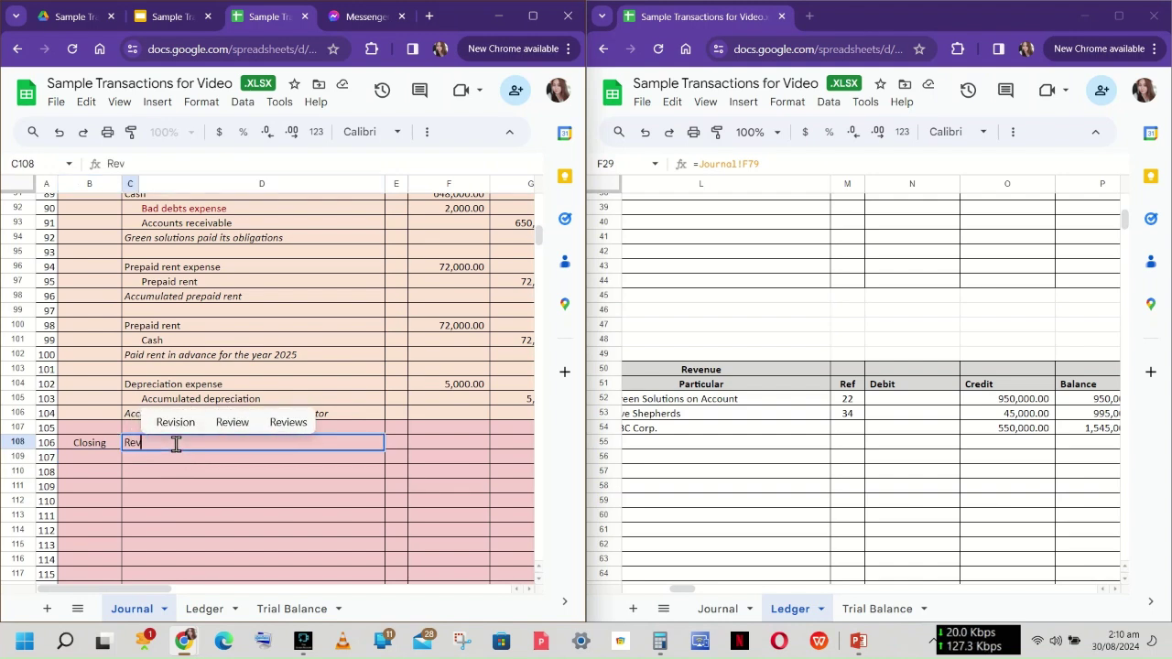
{"action": "type", "text": "enue"}
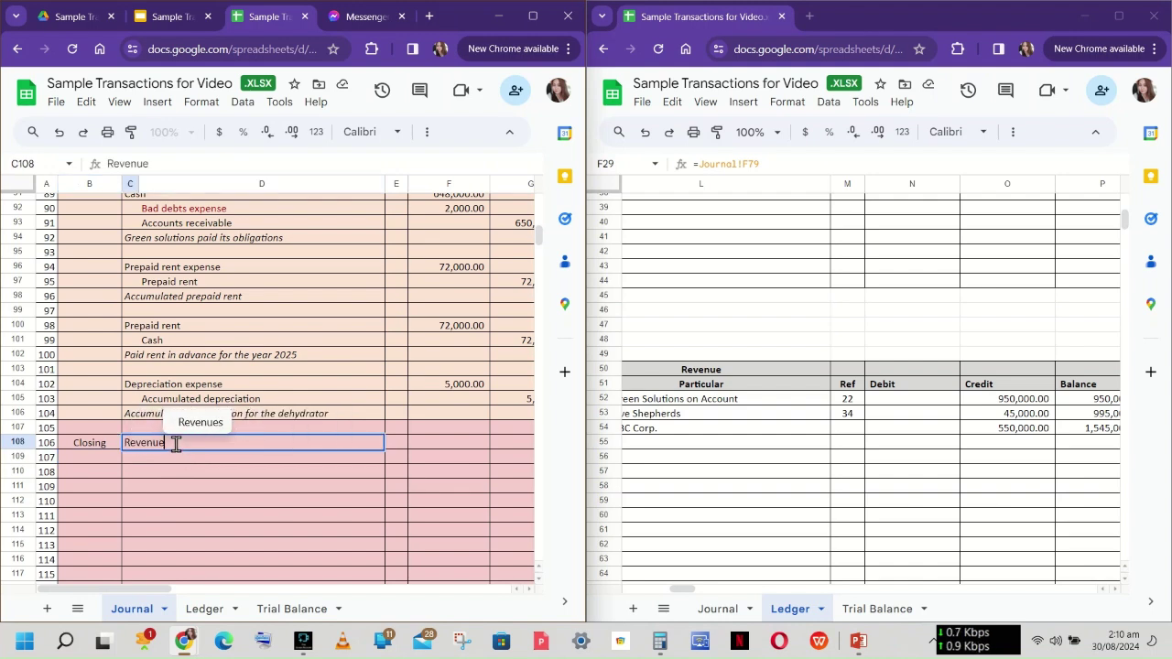
{"action": "key", "text": "Return"}
{"action": "type", "text": "Icome"}
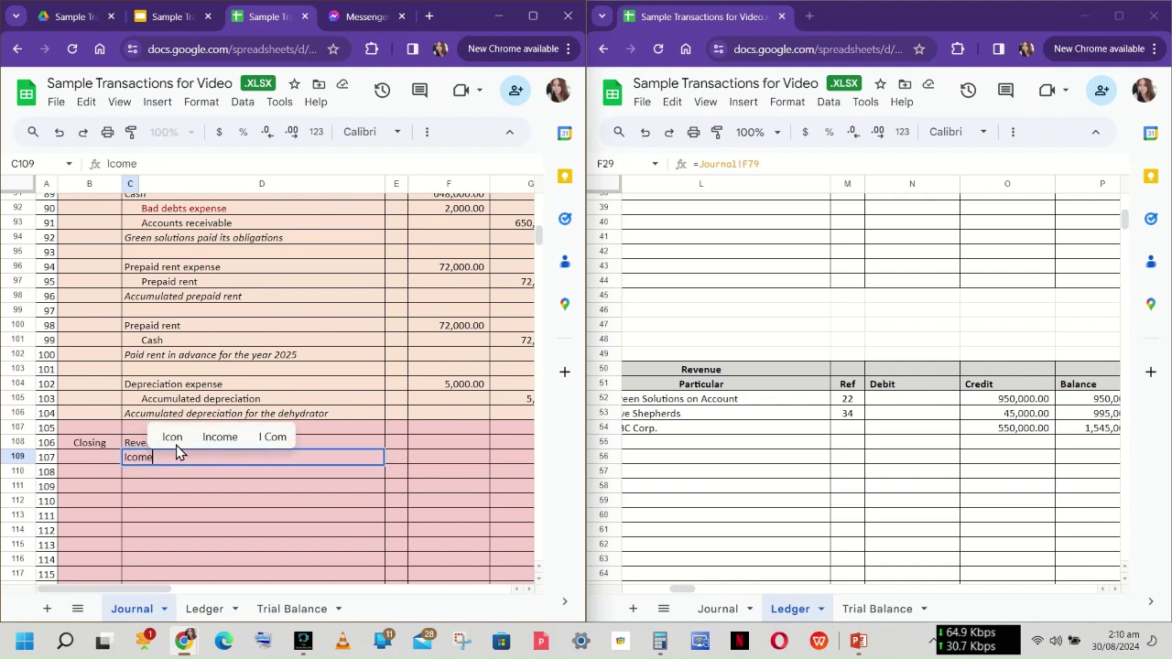
{"action": "key", "text": "Escape"}
{"action": "key", "text": "Right"}
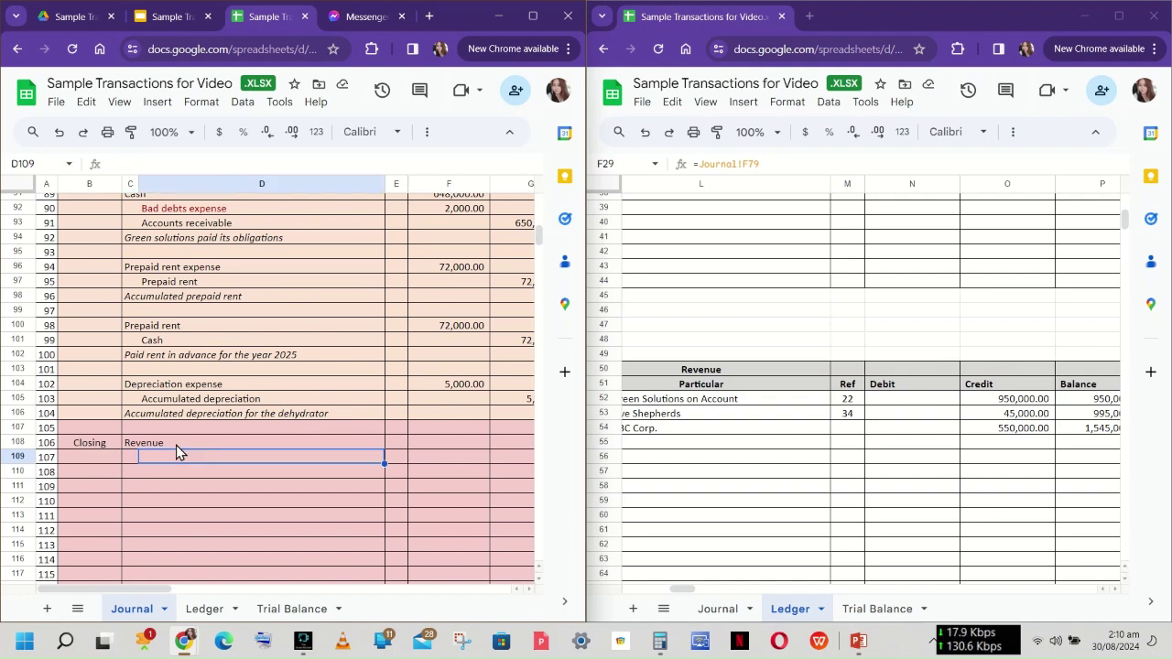
- Enter "Interest Revenue" as the second account title in Journal cell C109
{"action": "key", "text": "Left"}
{"action": "type", "text": "Interest"}
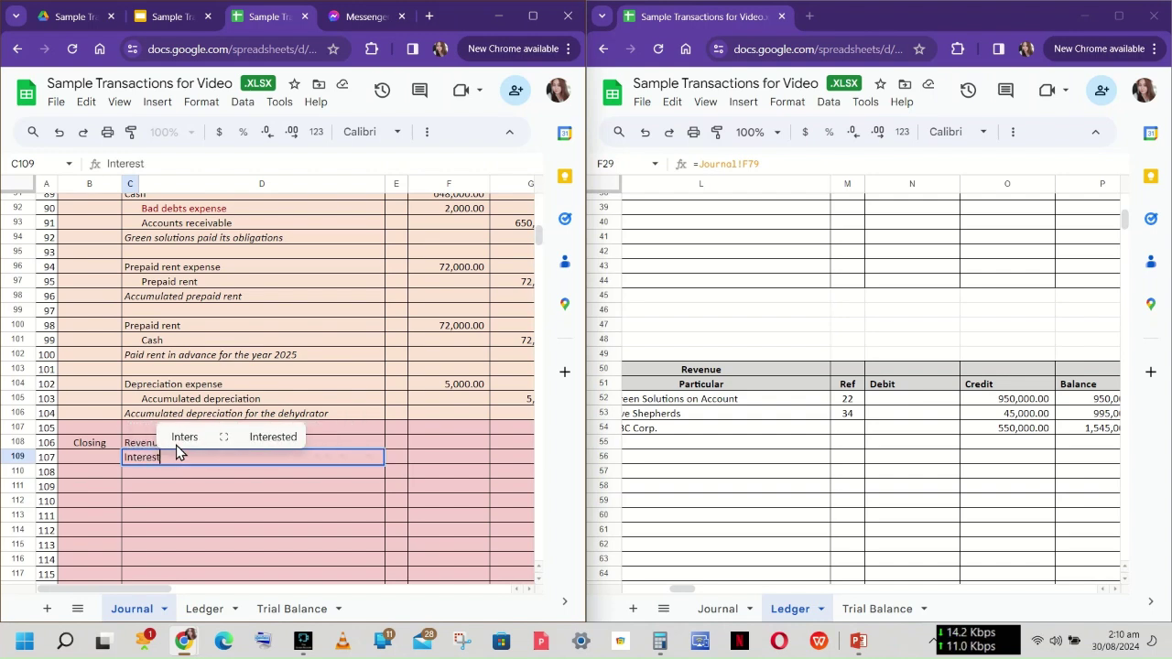
{"action": "type", "text": " Revenue"}
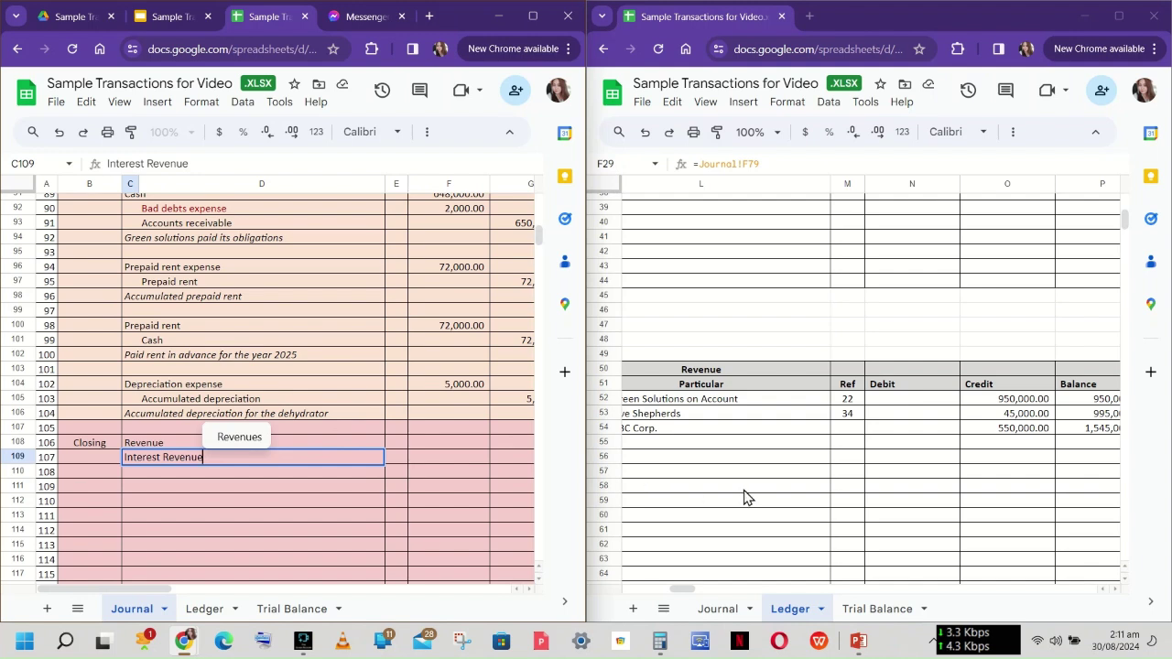
- Look up the final Revenue balance in the Ledger and enter 1545000 as the Revenue debit in Journal cell F108
{"action": "scroll", "coordinate": [895, 534], "scroll_direction": "right", "scroll_amount": 2}
{"action": "scroll", "coordinate": [895, 534], "scroll_direction": "right", "scroll_amount": 1}
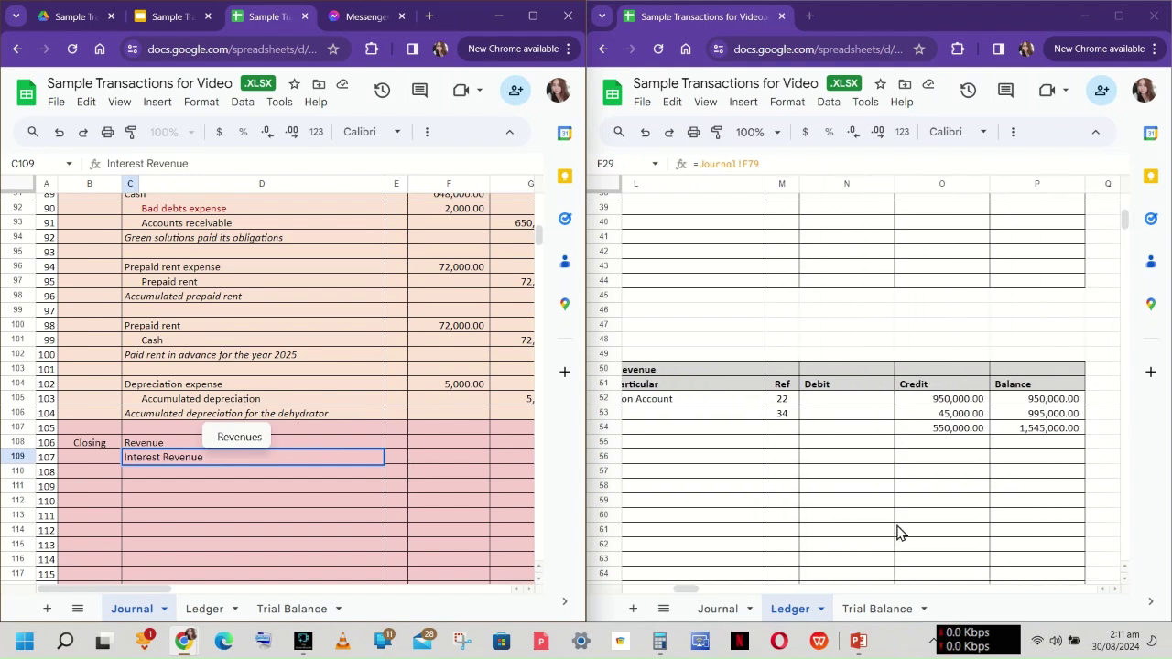
{"action": "left_click", "coordinate": [842, 430]}
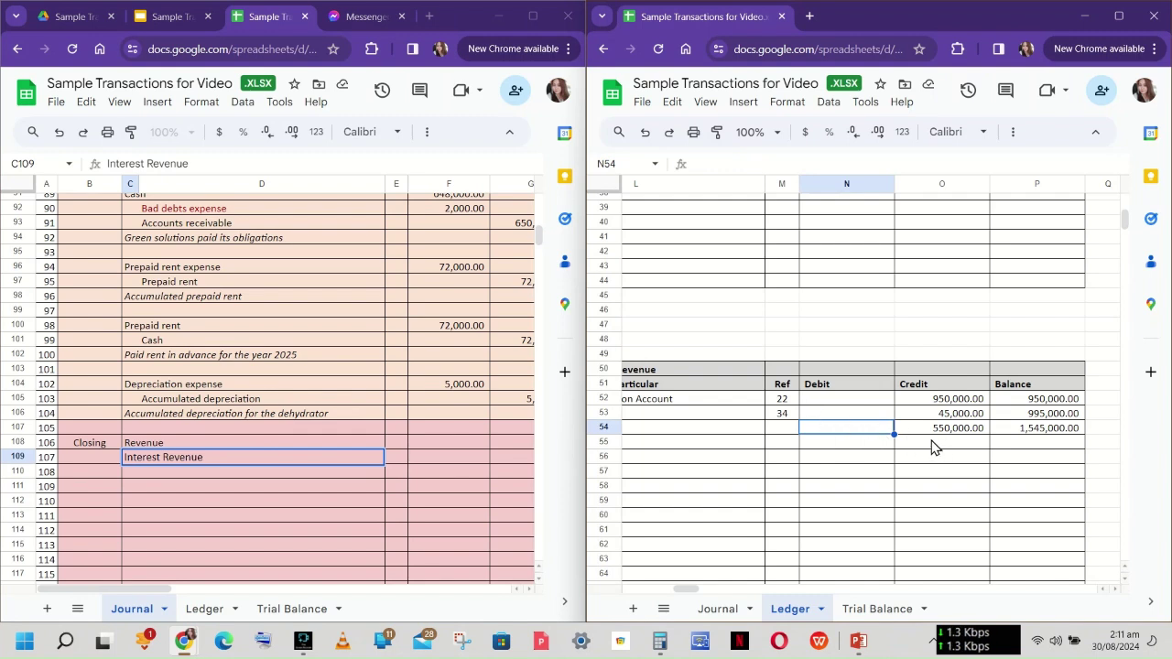
{"action": "left_click", "coordinate": [1026, 433]}
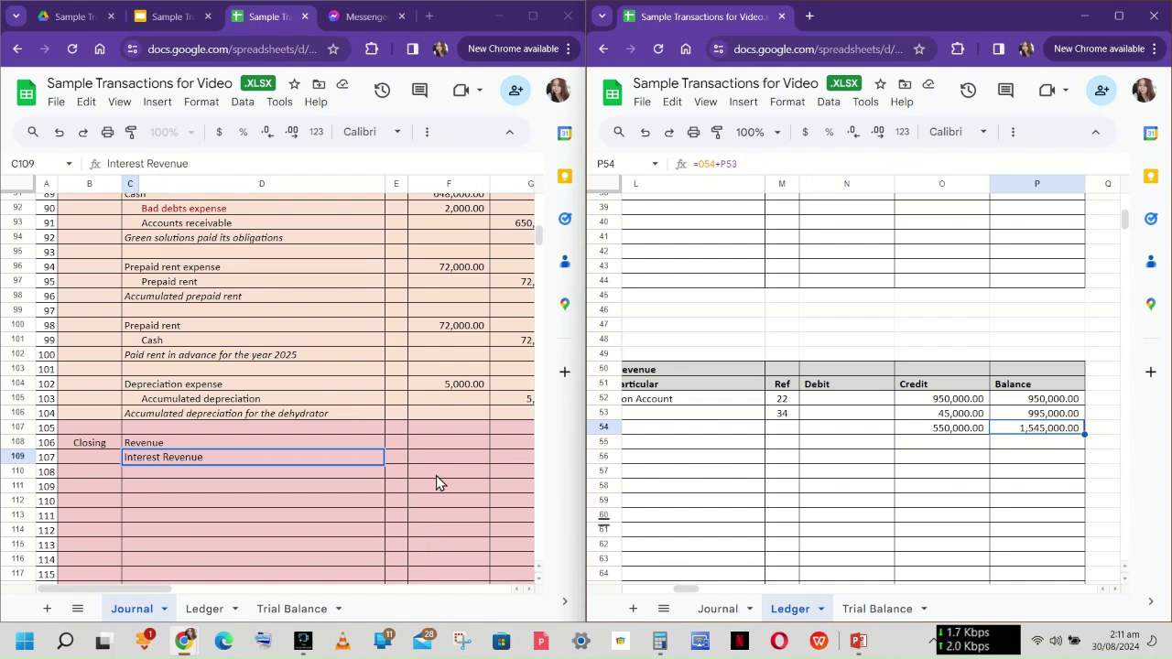
{"action": "left_click", "coordinate": [416, 446]}
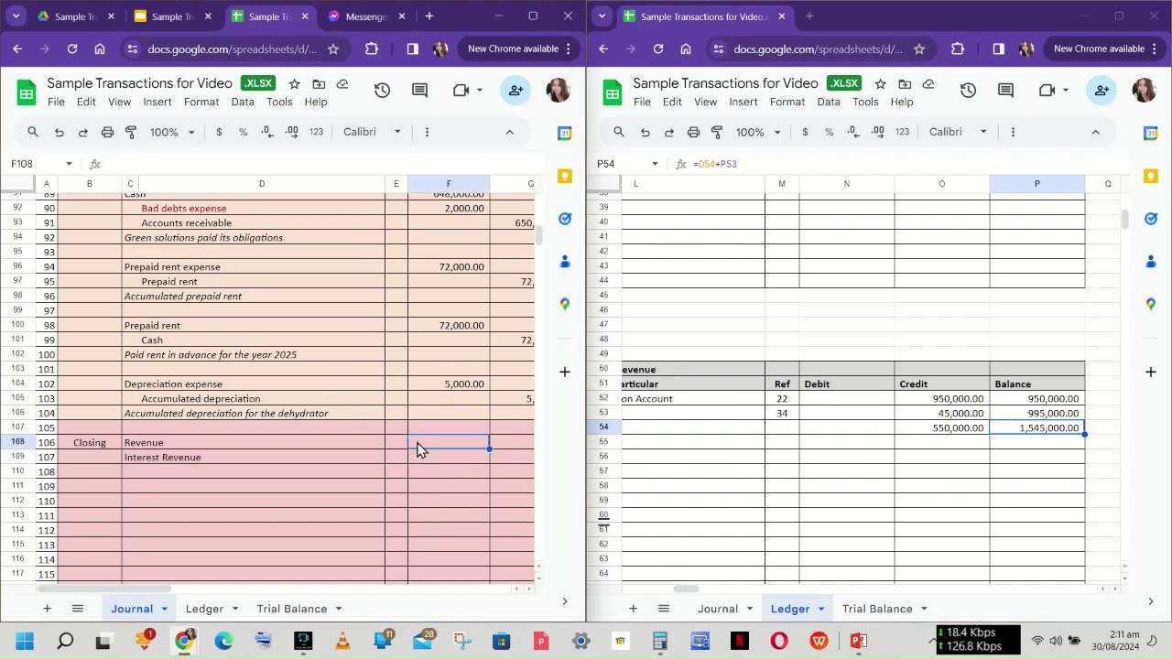
{"action": "type", "text": "1545000"}
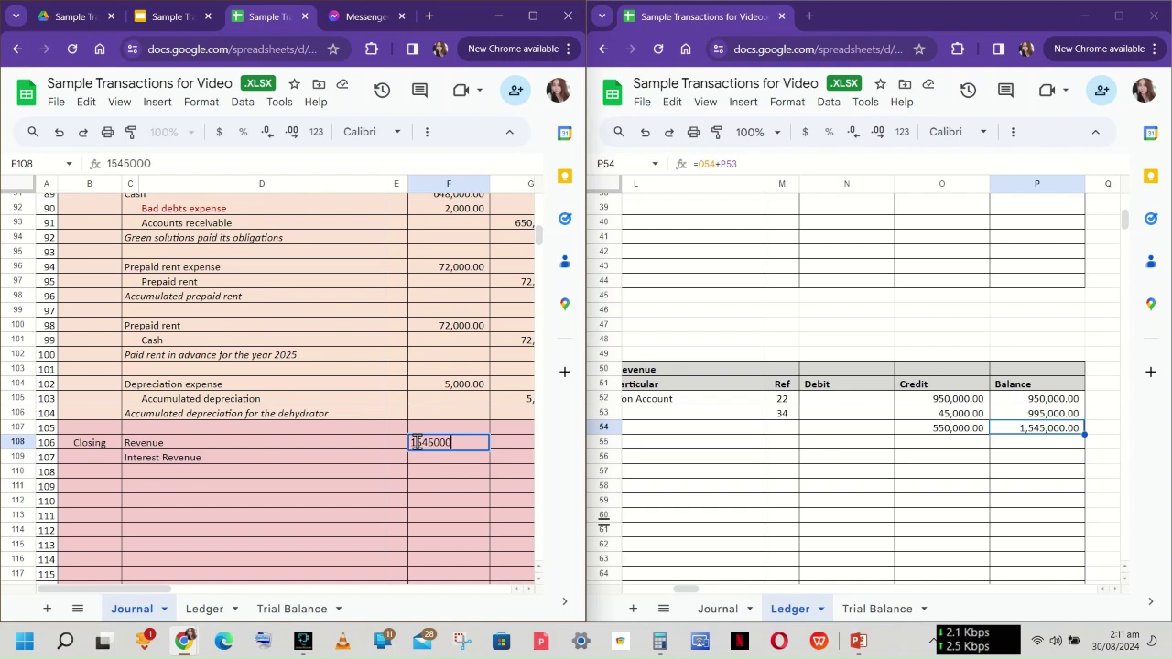
{"action": "key", "text": "Return"}
- Locate the Interest Revenue account in the Ledger and enter 600 as its debit in Journal cell F109
{"action": "scroll", "coordinate": [874, 518], "scroll_direction": "right", "scroll_amount": 5}
{"action": "scroll", "coordinate": [874, 518], "scroll_direction": "right", "scroll_amount": 5}
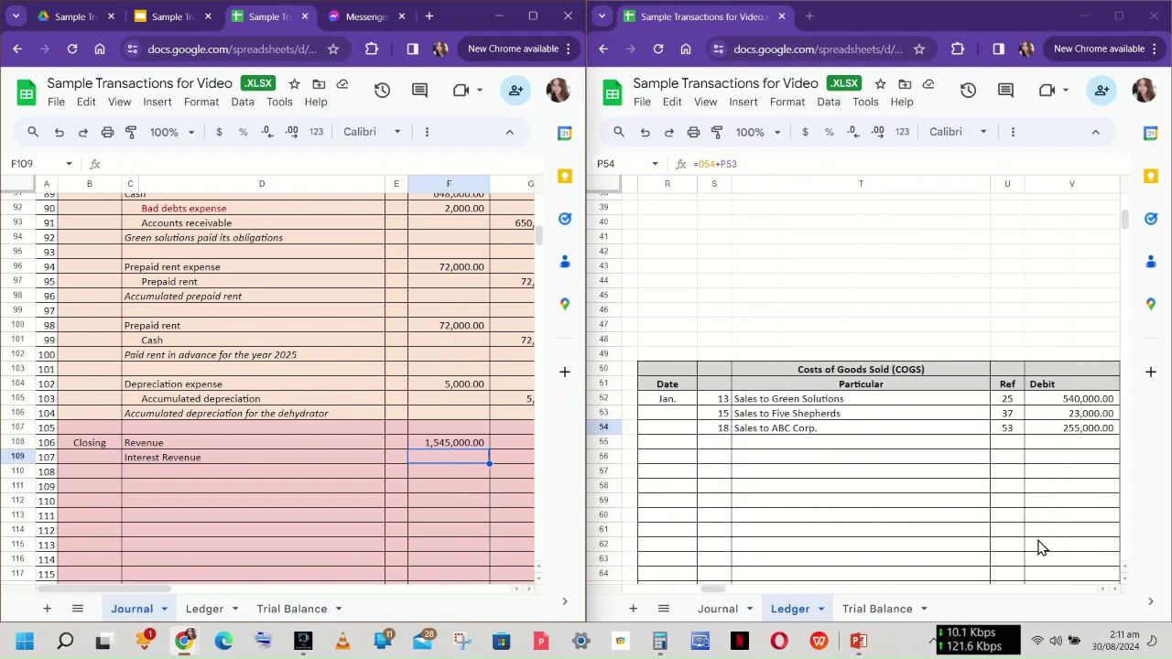
{"action": "scroll", "coordinate": [1045, 544], "scroll_direction": "right", "scroll_amount": 1}
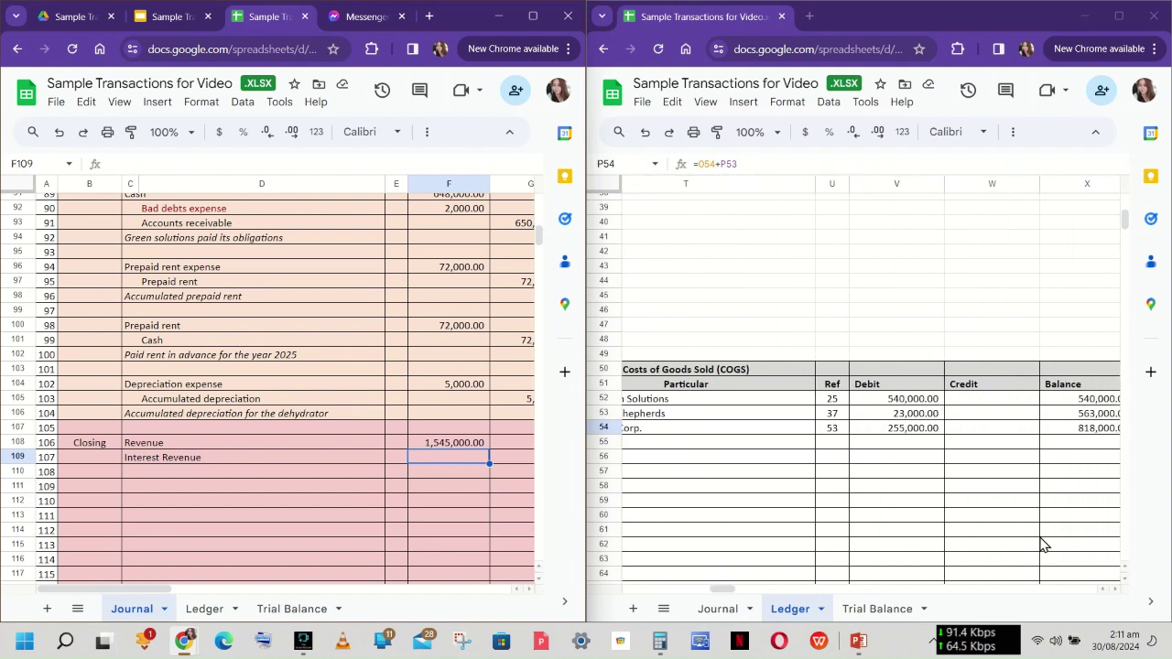
{"action": "scroll", "coordinate": [925, 479], "scroll_direction": "right", "scroll_amount": 4}
{"action": "scroll", "coordinate": [924, 479], "scroll_direction": "right", "scroll_amount": 8}
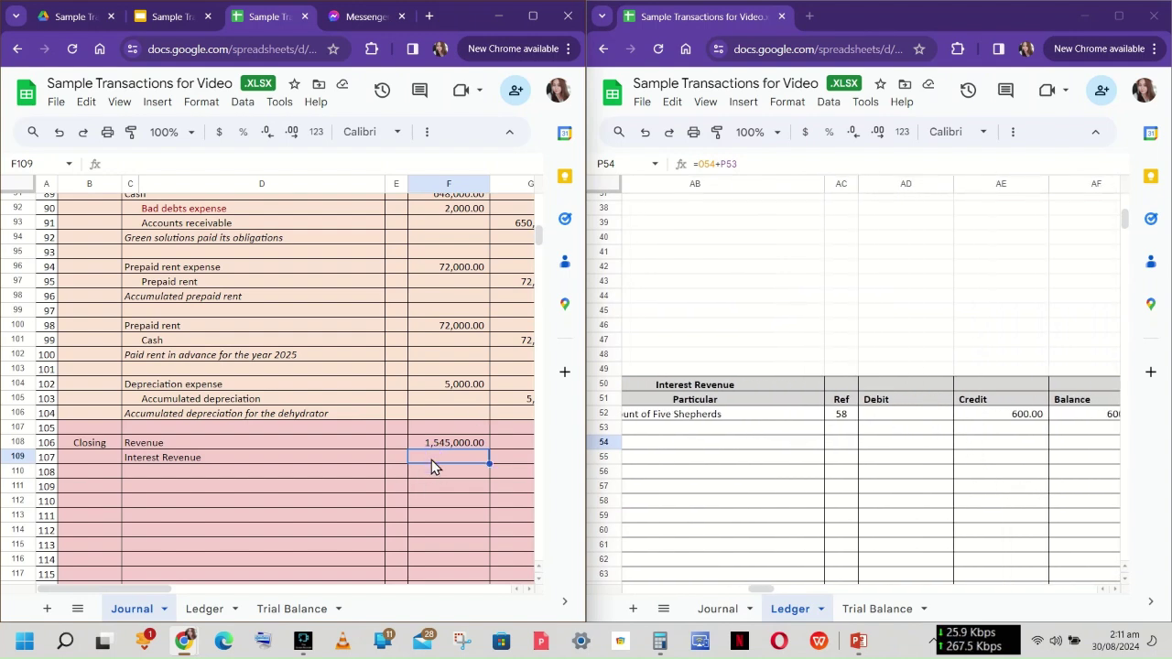
{"action": "type", "text": "600"}
{"action": "key", "text": "Return"}
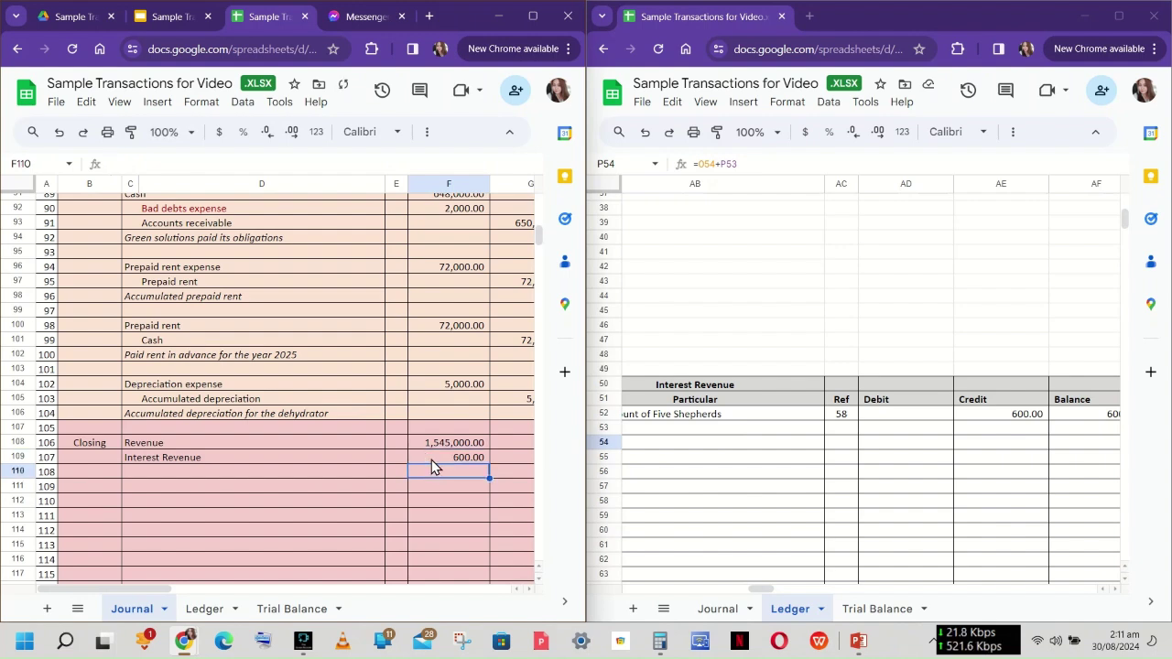
- Enter "Income summary" as the indented credit account title in Journal cell D110
{"action": "key", "text": "Left"}
{"action": "key", "text": "Left"}
{"action": "type", "text": "Icome"}
{"action": "key", "text": "BackSpace"}
{"action": "key", "text": "BackSpace"}
{"action": "key", "text": "BackSpace"}
{"action": "key", "text": "BackSpace"}
{"action": "type", "text": "ncome "}
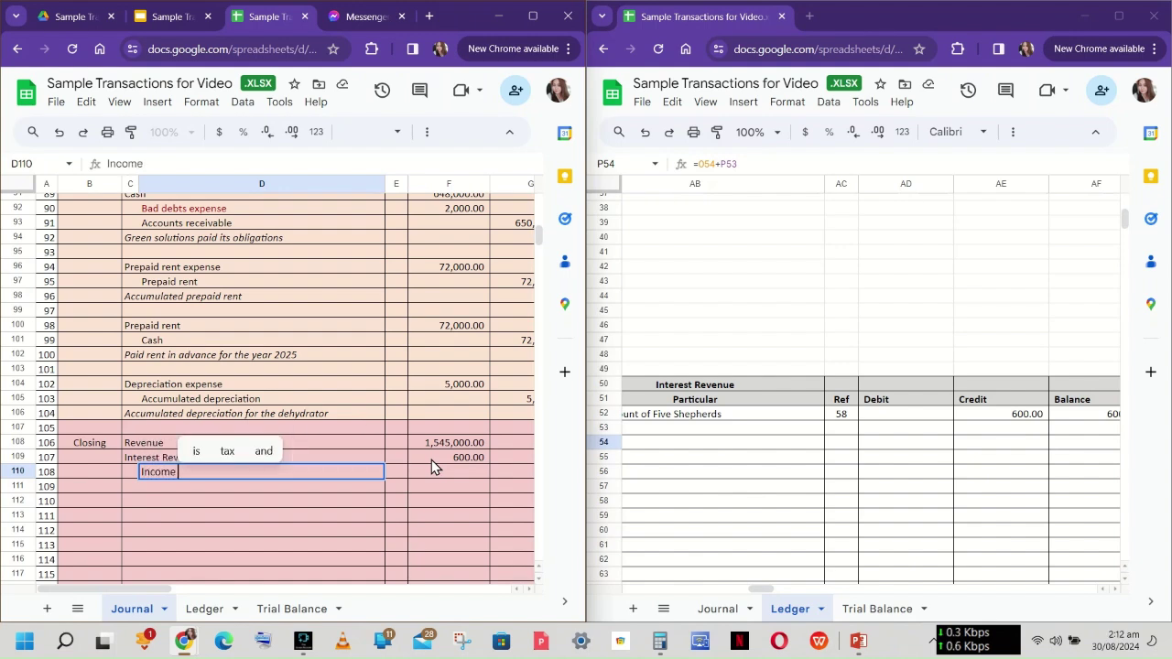
{"action": "type", "text": "summart"}
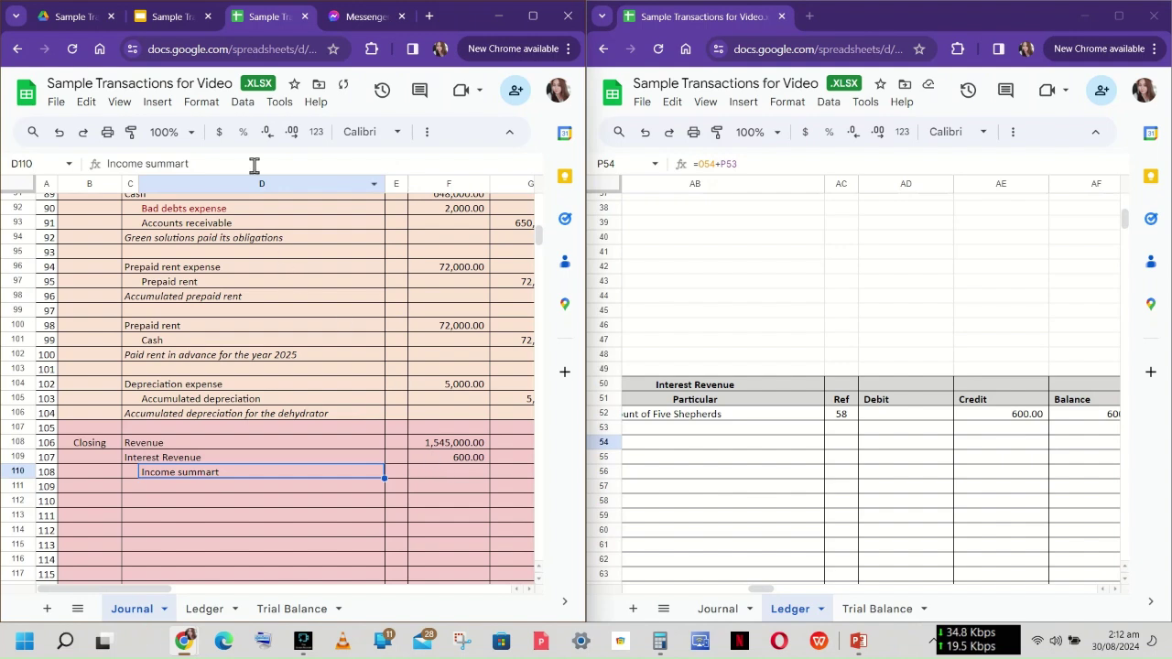
{"action": "key", "text": "BackSpace"}
{"action": "type", "text": "y"}
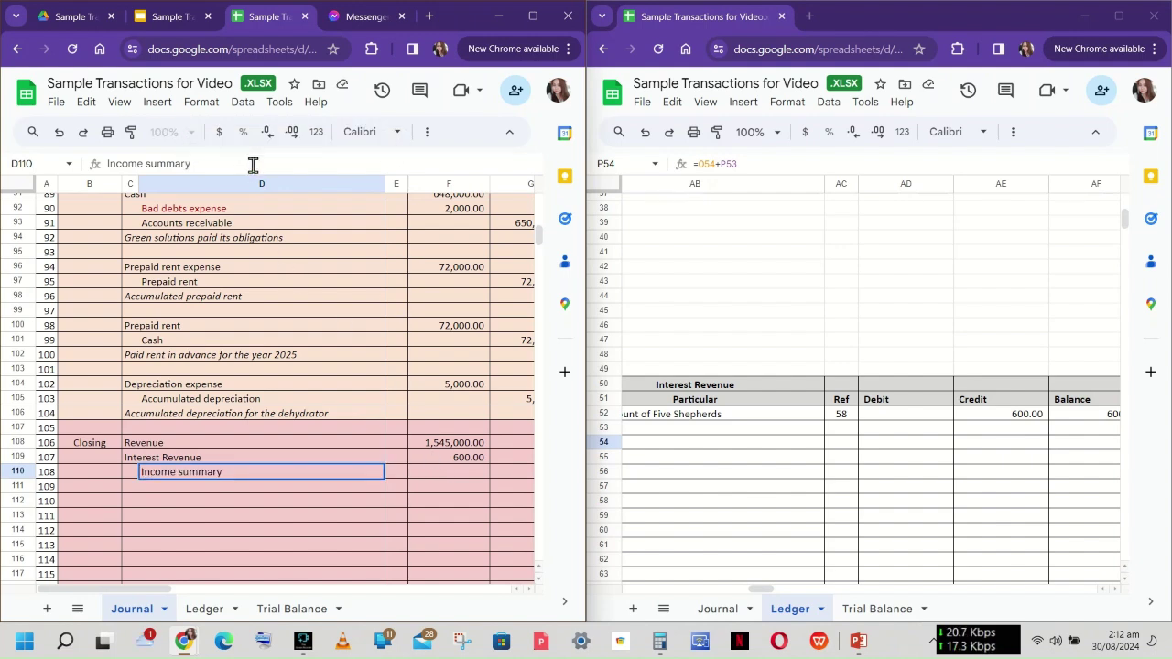
- Add the explanation "To close revenue" below the entry in Journal cell C111
{"action": "left_click", "coordinate": [135, 485]}
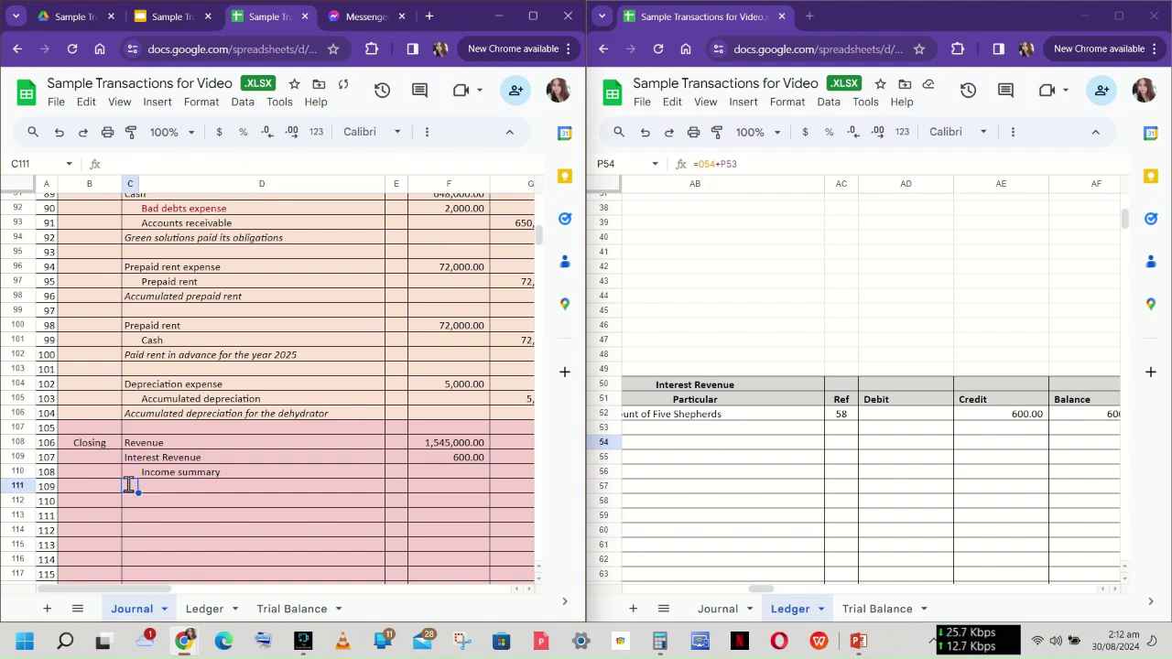
{"action": "type", "text": "To close revenue"}
{"action": "key", "text": "Tab"}
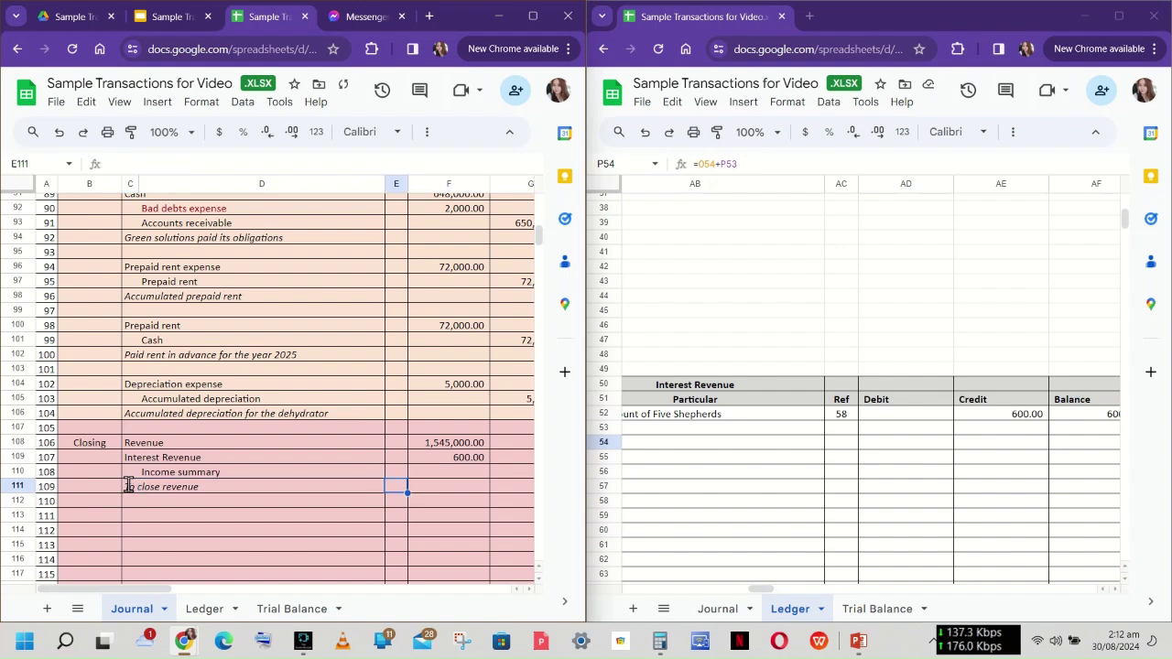
- Credit Income summary in Journal cell G110 with the formula =F108+F109, adding the Revenue and Interest Revenue debits
{"action": "key", "text": "Tab"}
{"action": "key", "text": "Tab"}
{"action": "type", "text": "="}
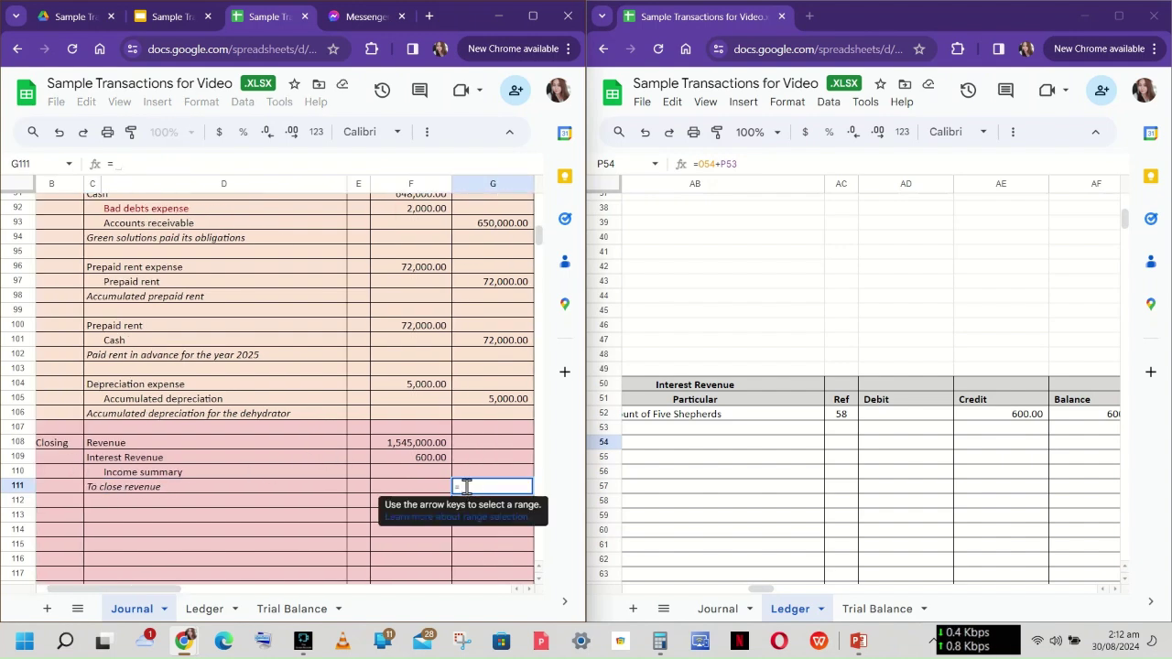
{"action": "key", "text": "Escape"}
{"action": "key", "text": "Up"}
{"action": "type", "text": "="}
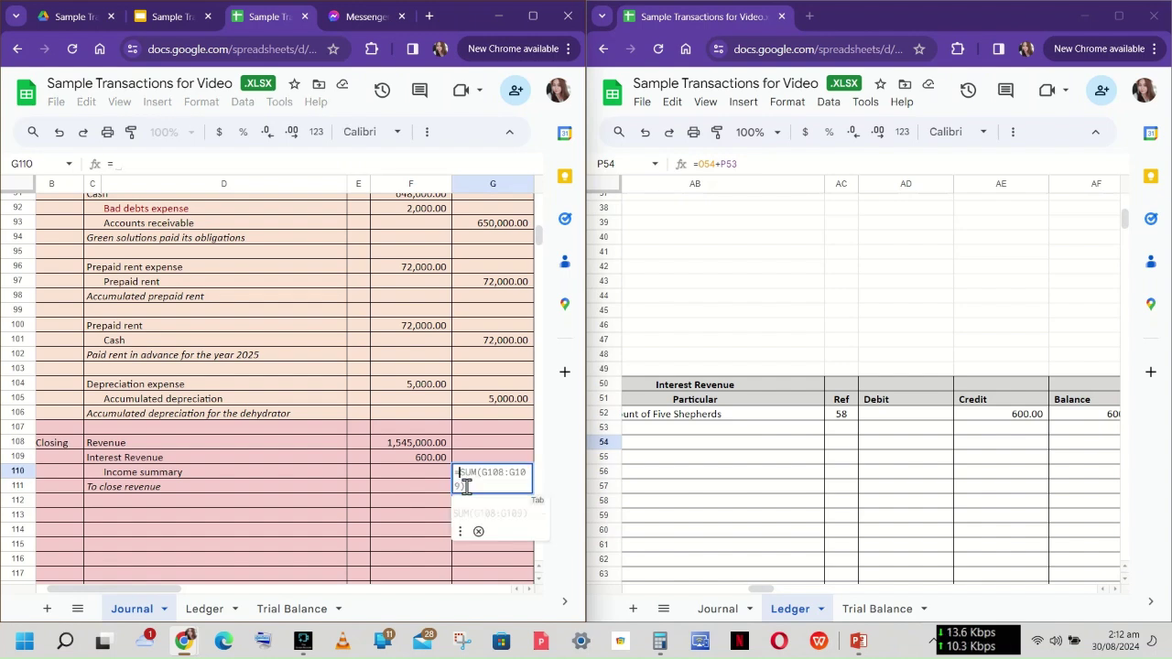
{"action": "left_click", "coordinate": [411, 447]}
{"action": "type", "text": "+"}
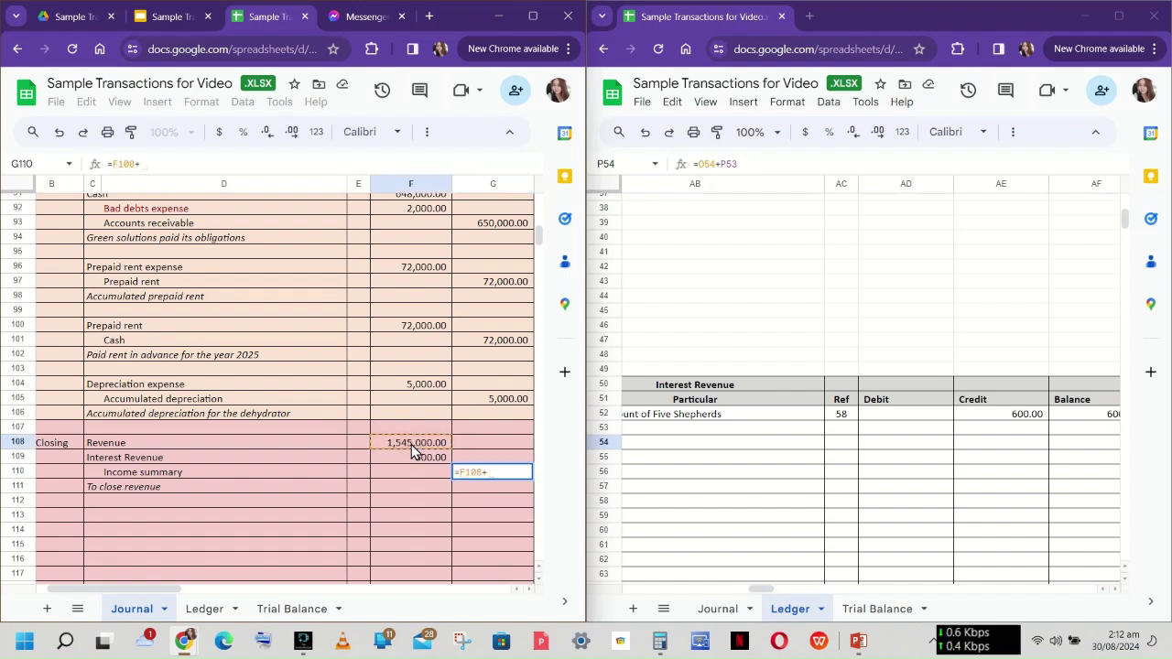
{"action": "left_click", "coordinate": [428, 460]}
{"action": "key", "text": "Return"}
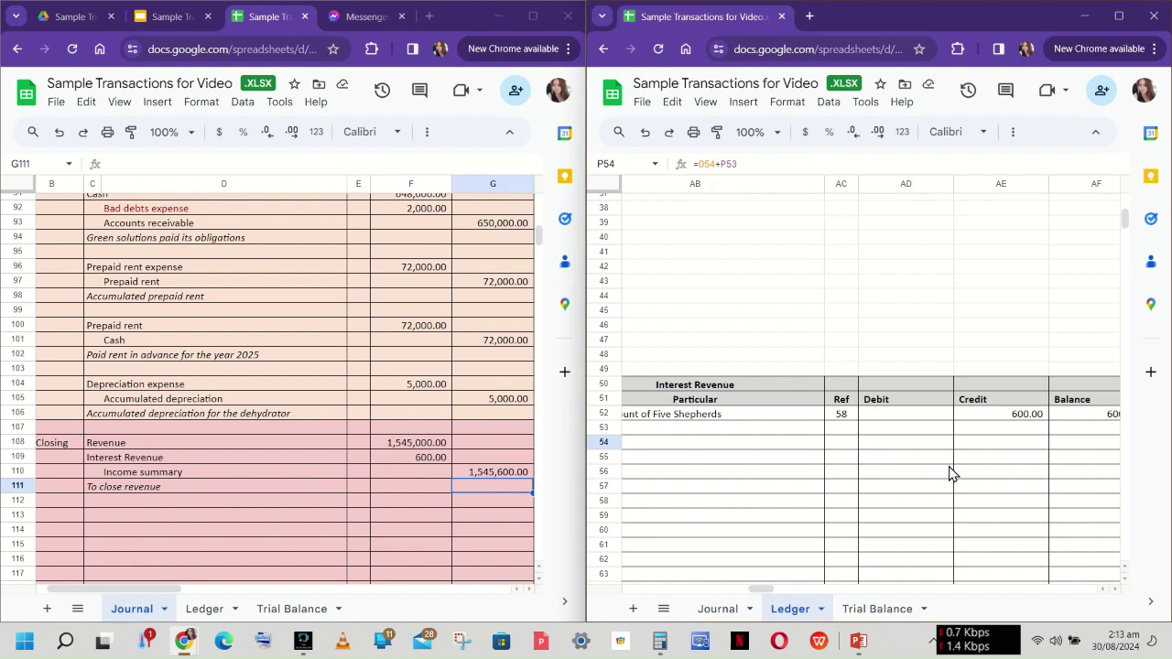
- Look through the Ledger accounts from Owner's Equity to the Costs of Goods Sold account and check its final balance
{"action": "scroll", "coordinate": [949, 473], "scroll_direction": "up", "scroll_amount": 10}
{"action": "scroll", "coordinate": [950, 472], "scroll_direction": "left", "scroll_amount": 3}
{"action": "scroll", "coordinate": [949, 473], "scroll_direction": "left", "scroll_amount": 1}
{"action": "scroll", "coordinate": [950, 474], "scroll_direction": "left", "scroll_amount": 10}
{"action": "scroll", "coordinate": [950, 474], "scroll_direction": "down", "scroll_amount": 7}
{"action": "scroll", "coordinate": [949, 473], "scroll_direction": "down", "scroll_amount": 7}
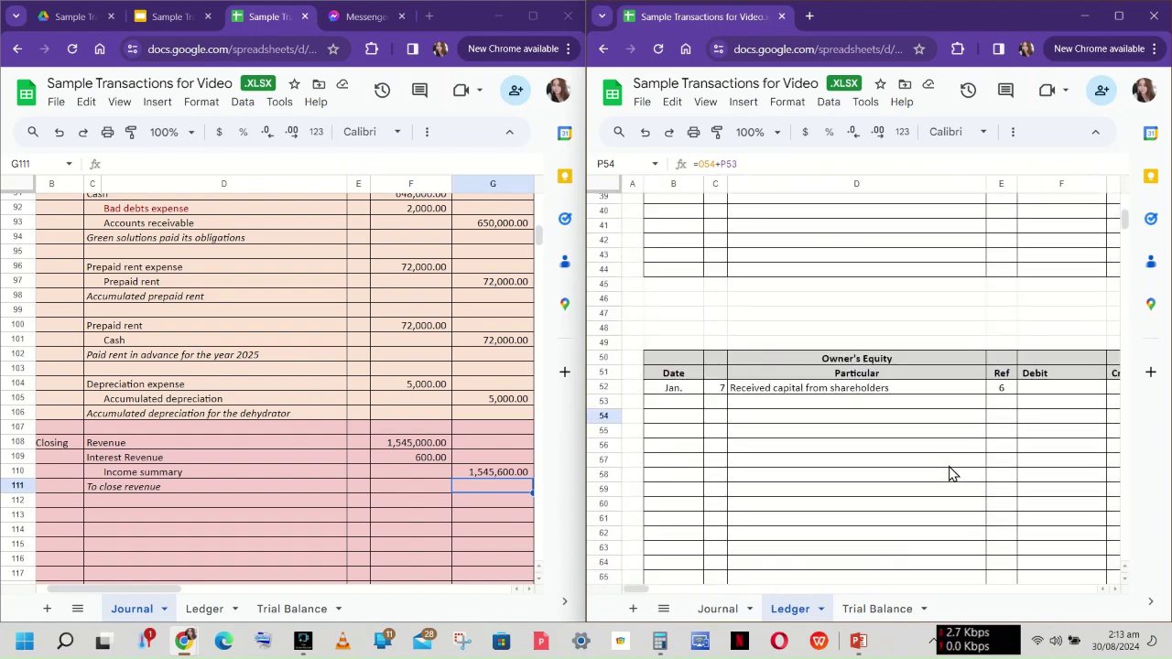
{"action": "scroll", "coordinate": [948, 474], "scroll_direction": "right", "scroll_amount": 3}
{"action": "scroll", "coordinate": [949, 473], "scroll_direction": "left", "scroll_amount": 1}
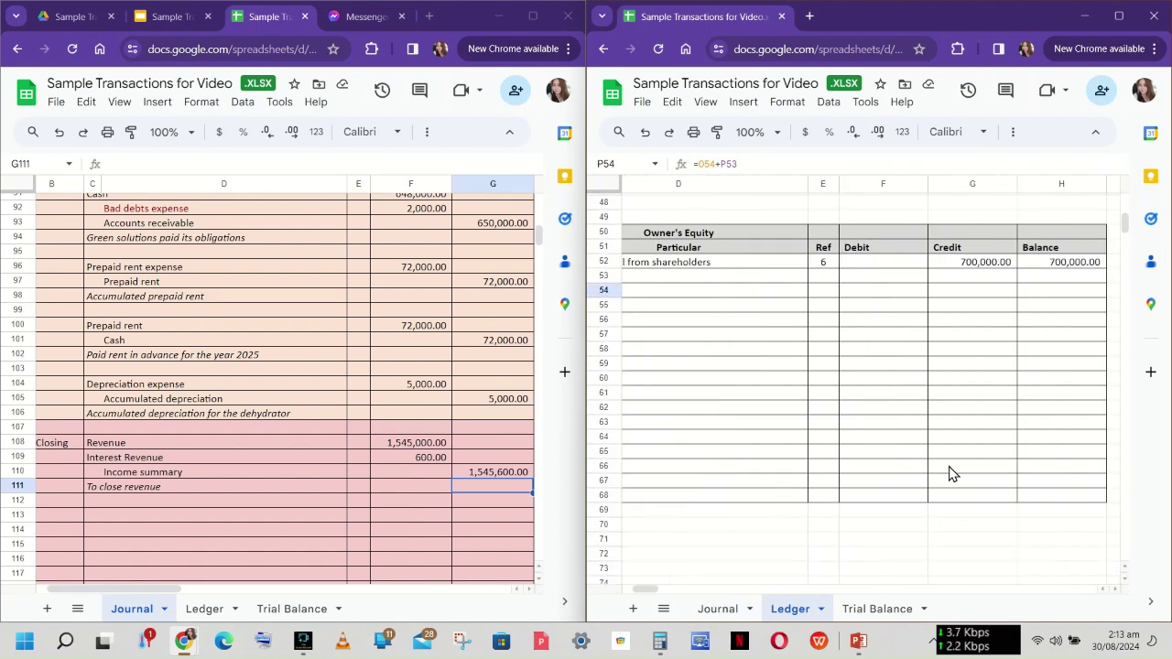
{"action": "scroll", "coordinate": [949, 474], "scroll_direction": "right", "scroll_amount": 2}
{"action": "scroll", "coordinate": [948, 473], "scroll_direction": "left", "scroll_amount": 4}
{"action": "scroll", "coordinate": [949, 474], "scroll_direction": "right", "scroll_amount": 10}
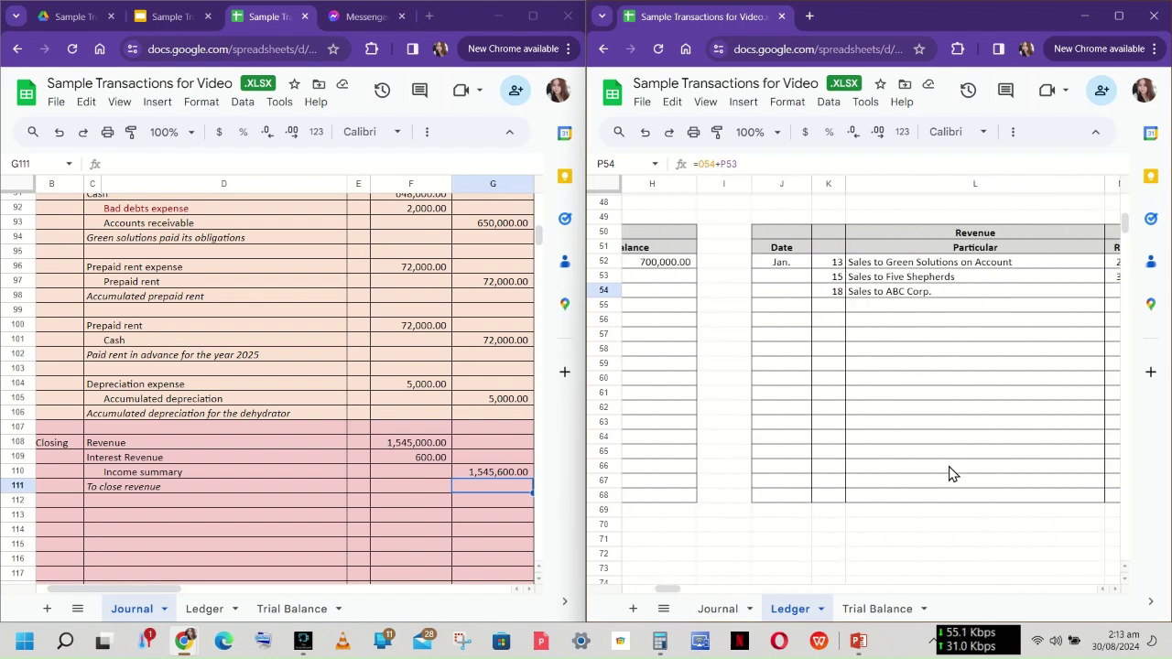
{"action": "scroll", "coordinate": [948, 474], "scroll_direction": "left", "scroll_amount": 1}
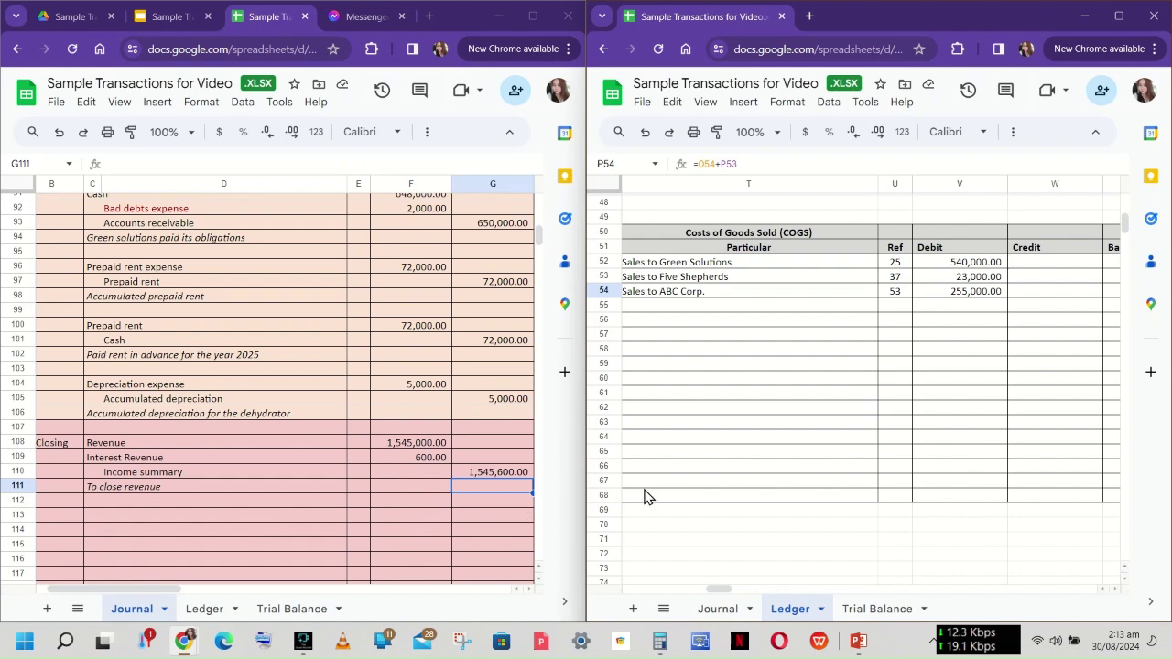
{"action": "scroll", "coordinate": [816, 427], "scroll_direction": "right", "scroll_amount": 3}
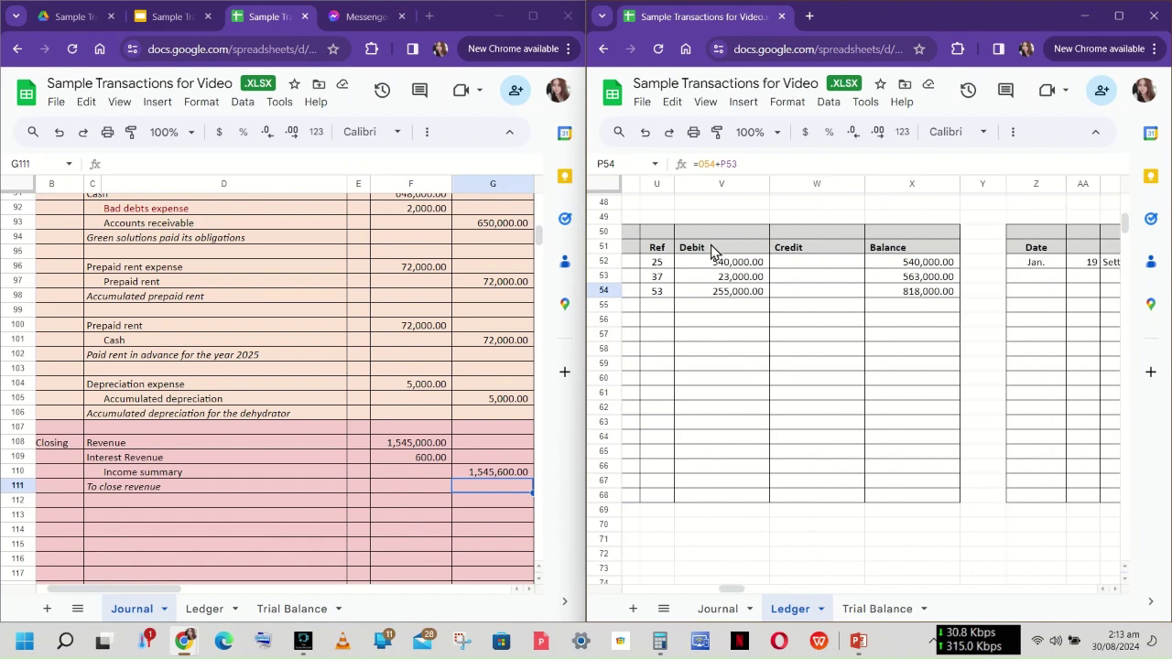
- Start the expense closing entry with "Income summary" as the debit account title in Journal cell C113
{"action": "left_click", "coordinate": [159, 517]}
{"action": "left_click", "coordinate": [91, 520]}
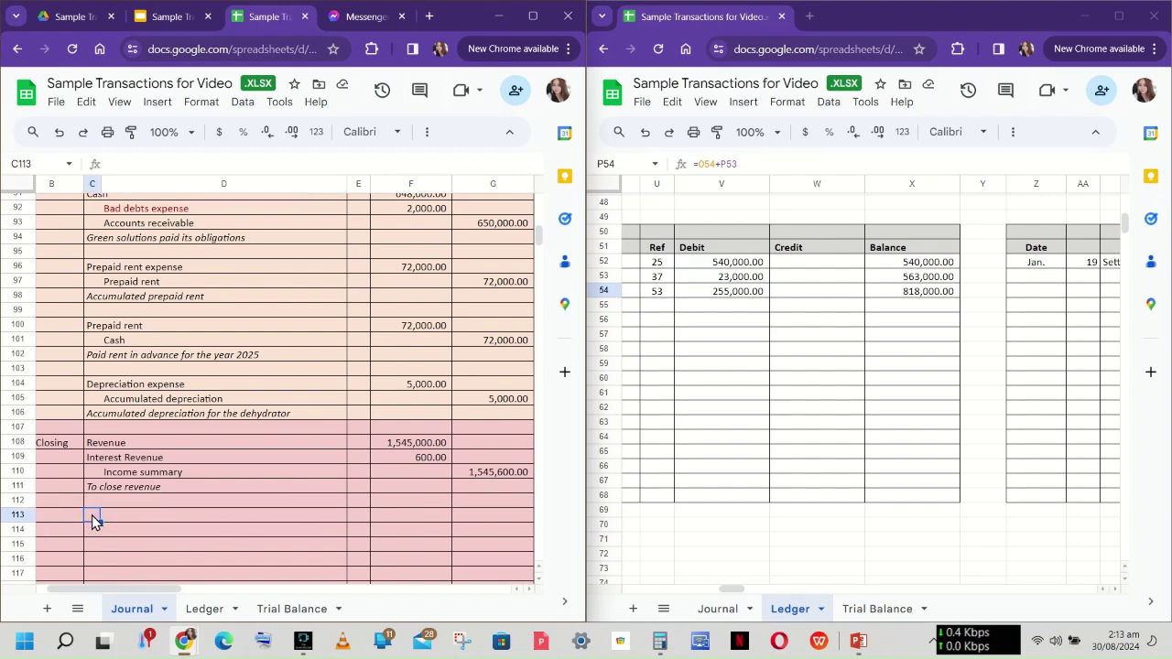
{"action": "type", "text": "Income summary"}
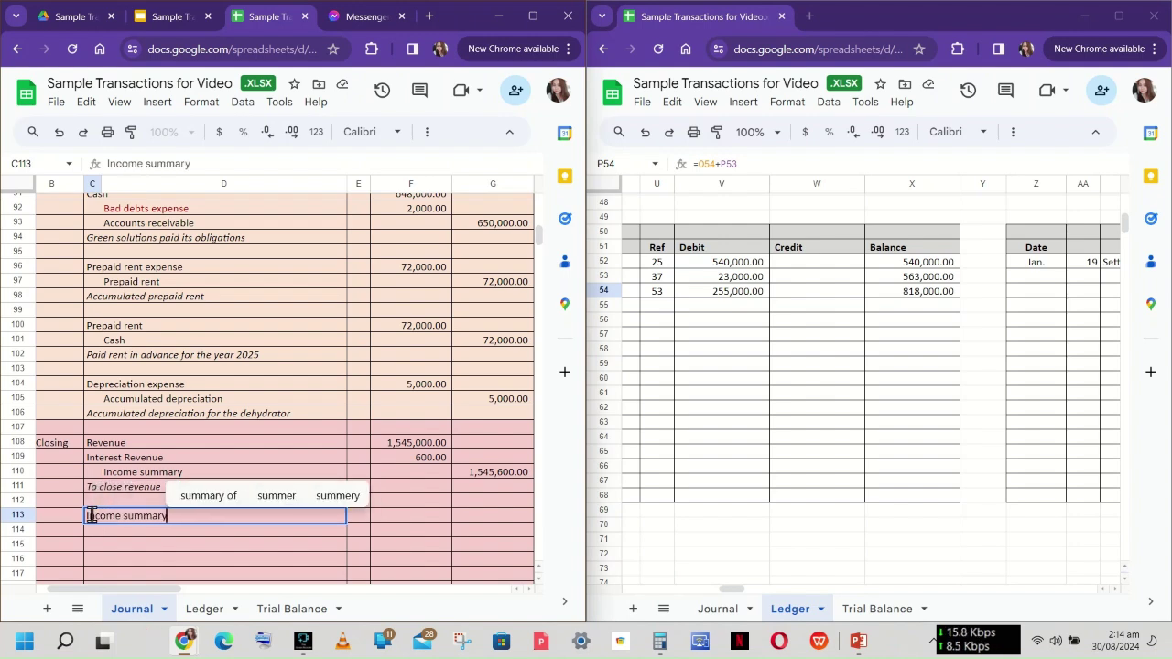
{"action": "key", "text": "Return"}
- Enter "Cost of Goods Sold (COGS)" as the indented credit account title in Journal cell D114
{"action": "key", "text": "Right"}
{"action": "type", "text": "Cos"}
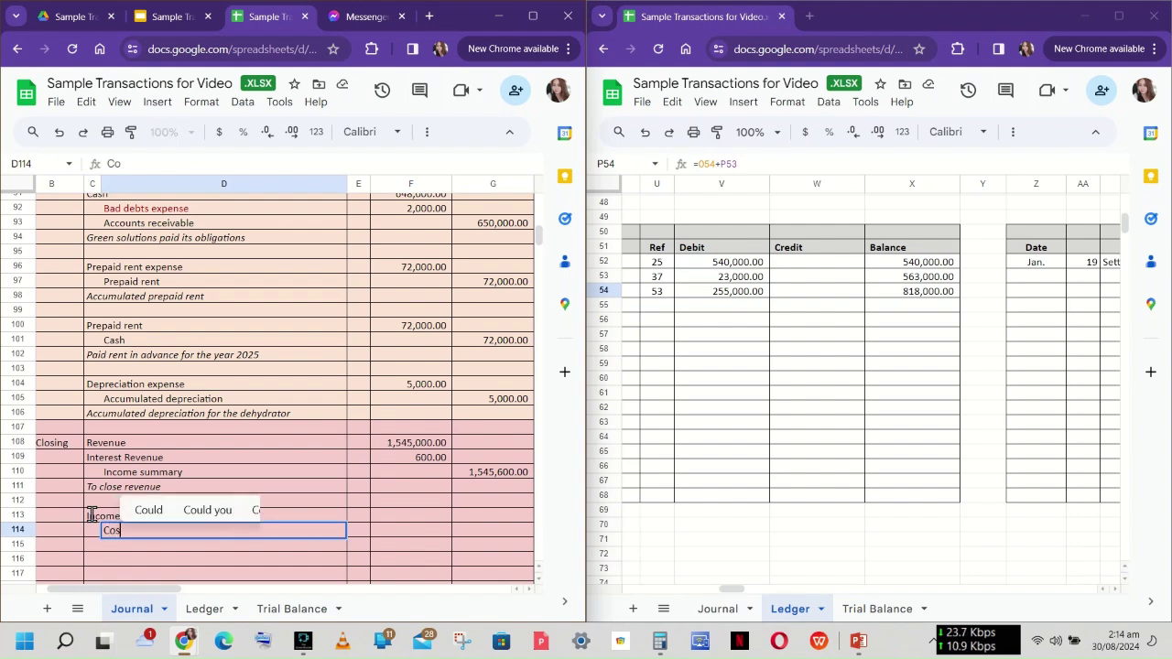
{"action": "type", "text": "t of Goods"}
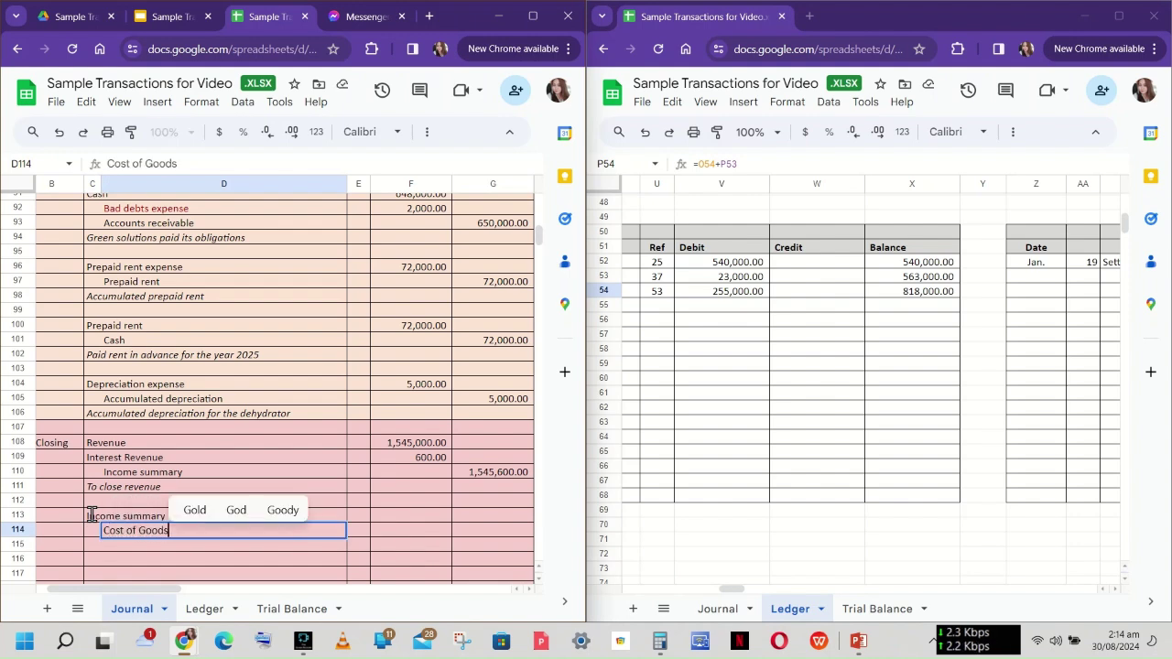
{"action": "type", "text": " Sold ("}
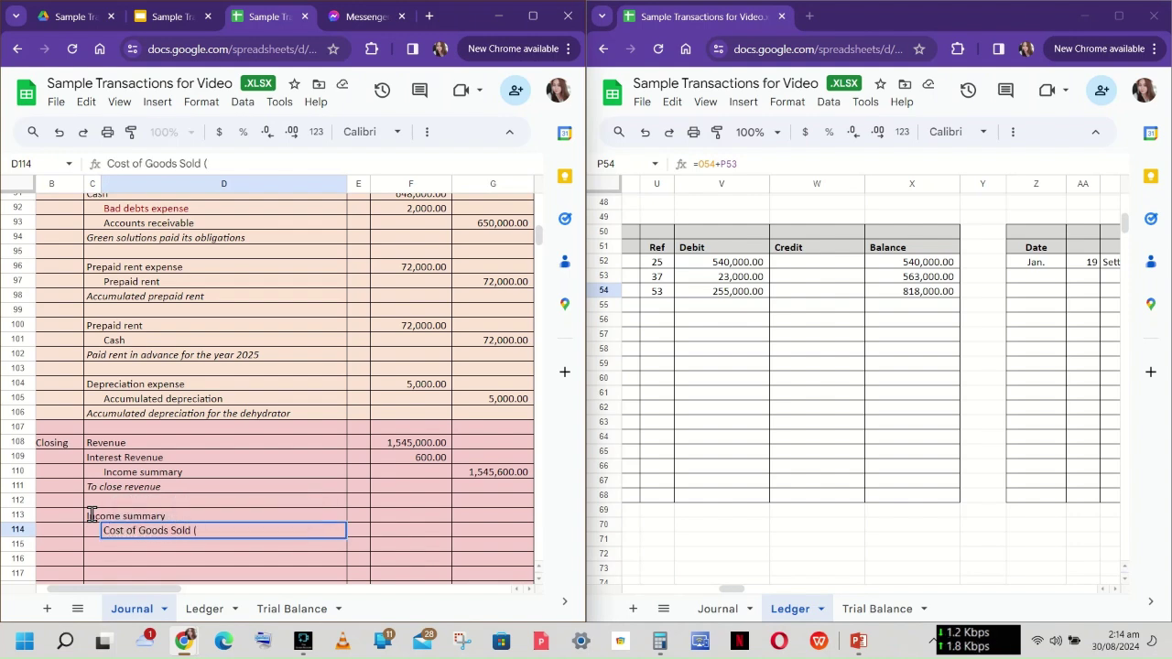
{"action": "type", "text": "COGS"}
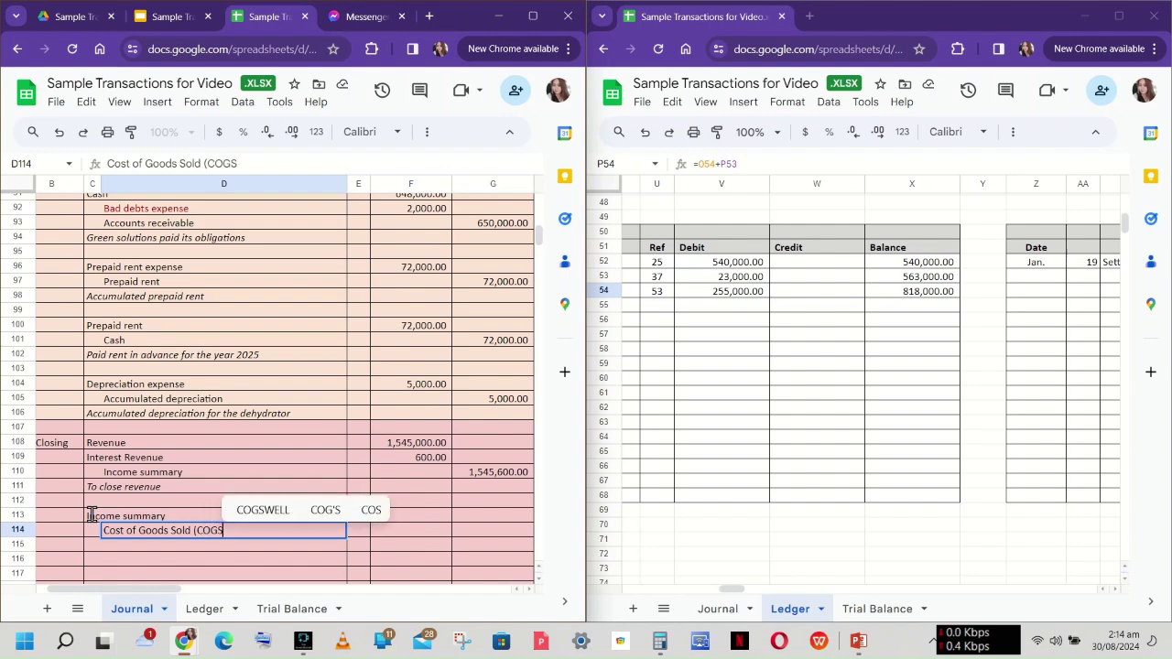
{"action": "type", "text": ")"}
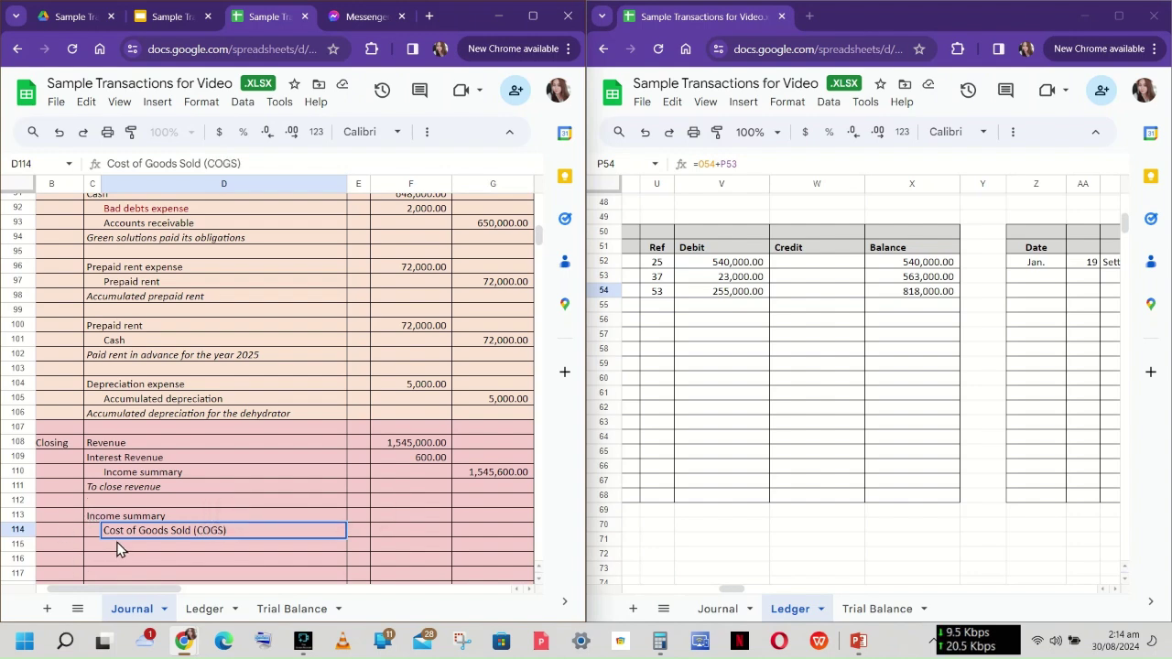
{"action": "left_click", "coordinate": [122, 545]}
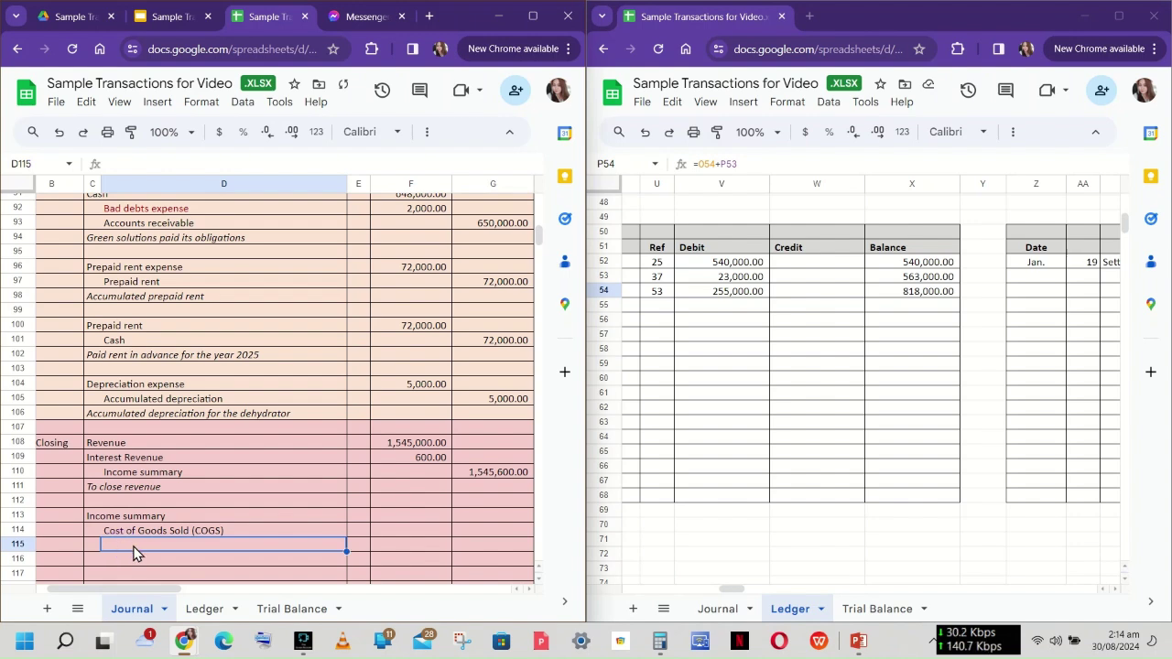
- Check the final Costs of Goods Sold balance in the Ledger and enter 818,000 as its credit in Journal cell G114
{"action": "scroll", "coordinate": [900, 458], "scroll_direction": "right", "scroll_amount": 2}
{"action": "scroll", "coordinate": [901, 458], "scroll_direction": "left", "scroll_amount": 5}
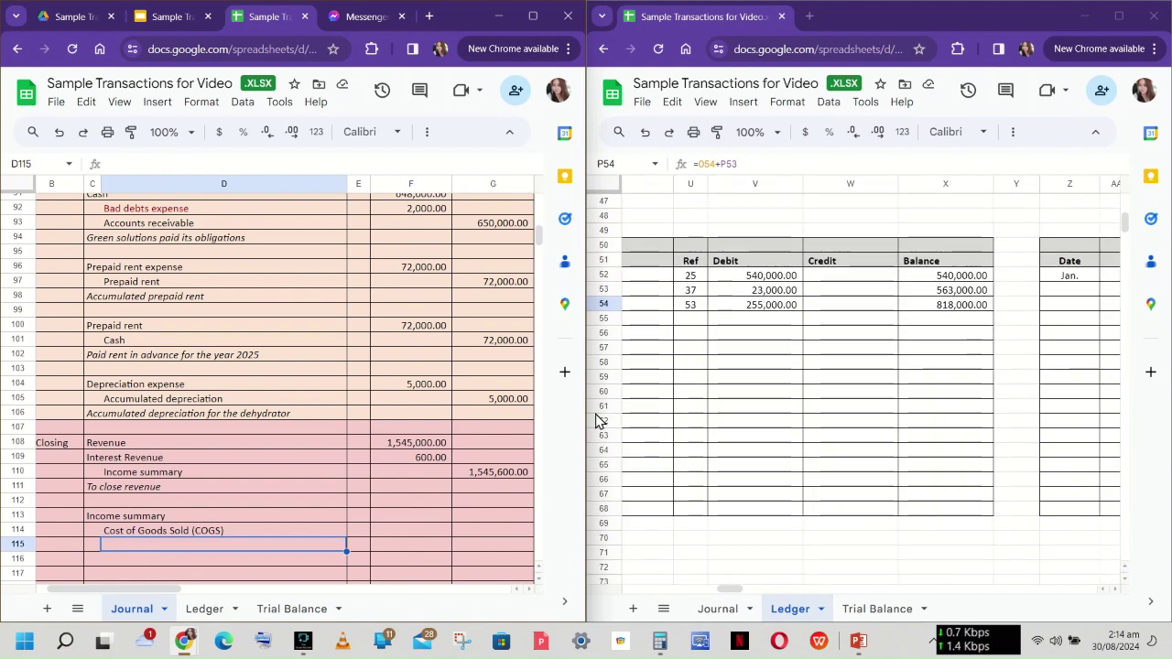
{"action": "left_click", "coordinate": [471, 531]}
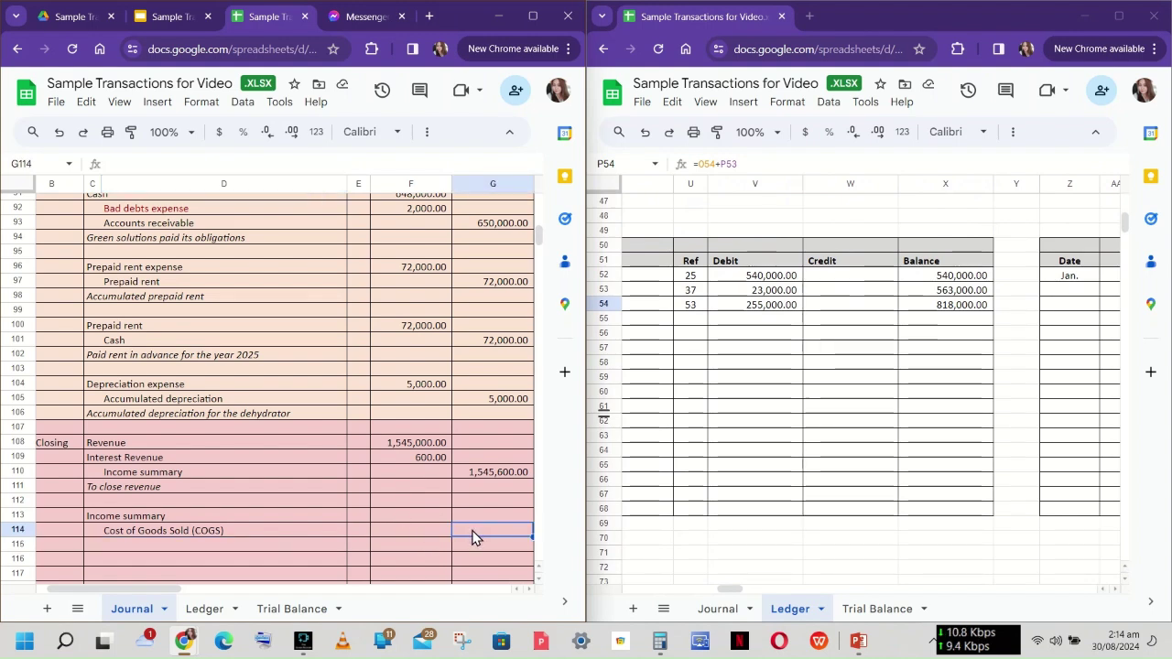
{"action": "type", "text": "818"}
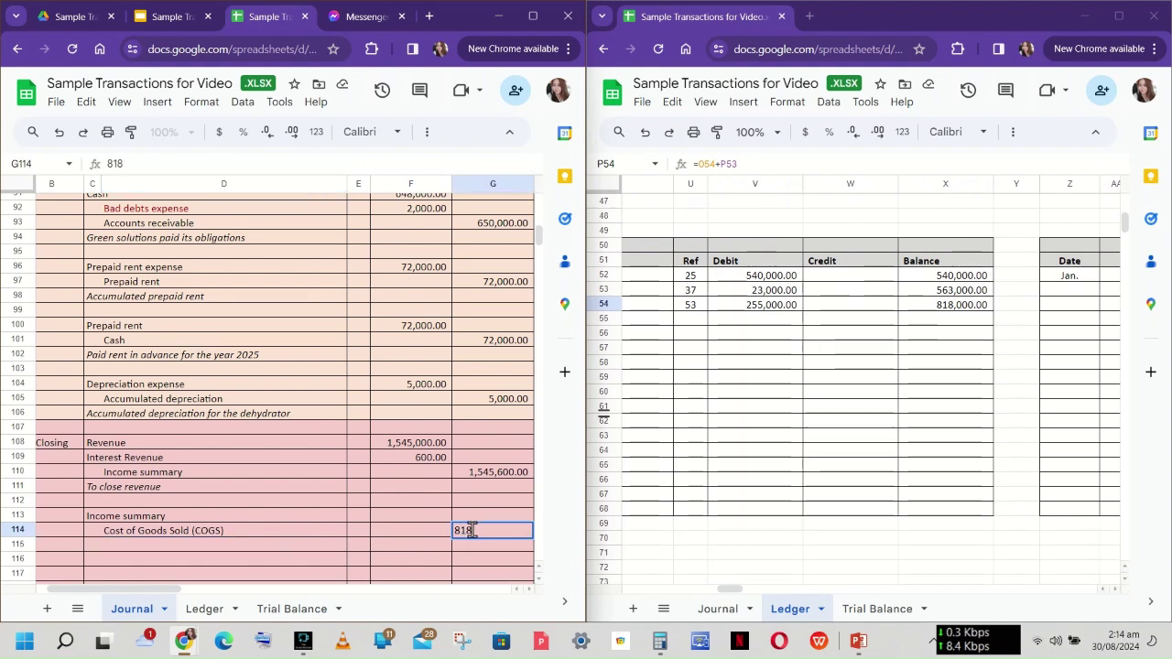
{"action": "type", "text": ",000"}
{"action": "key", "text": "Return"}
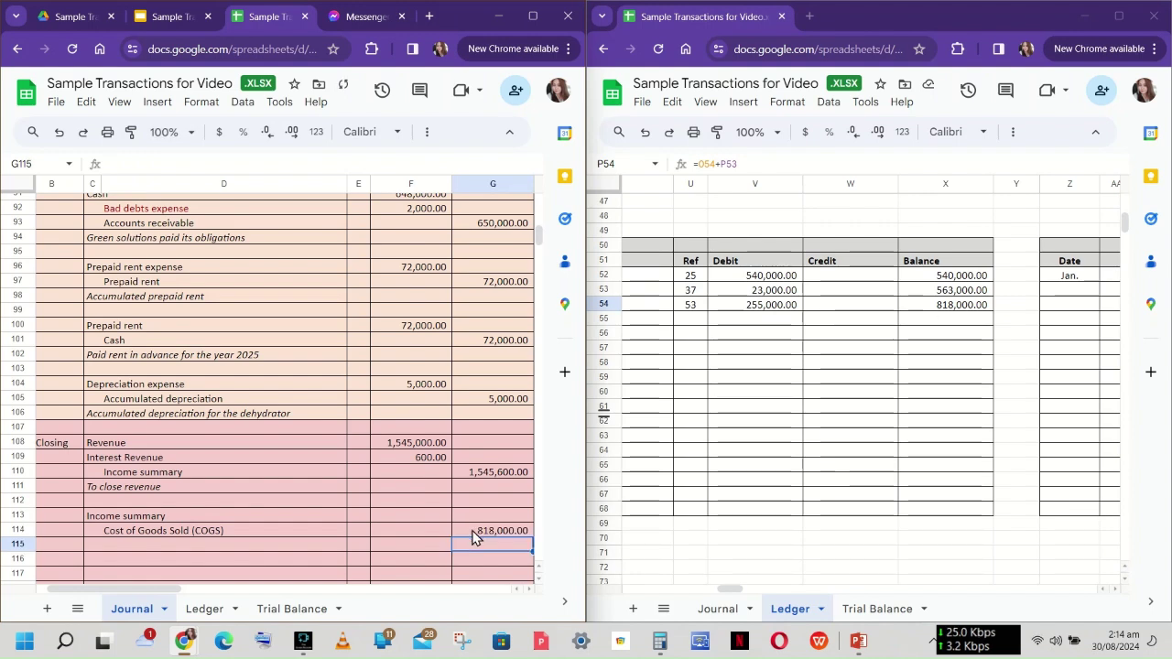
- Locate the Salaries Expense account in the Ledger and enter "Salaries expense" as the credit account title in Journal cell D115
{"action": "scroll", "coordinate": [745, 494], "scroll_direction": "right", "scroll_amount": 3}
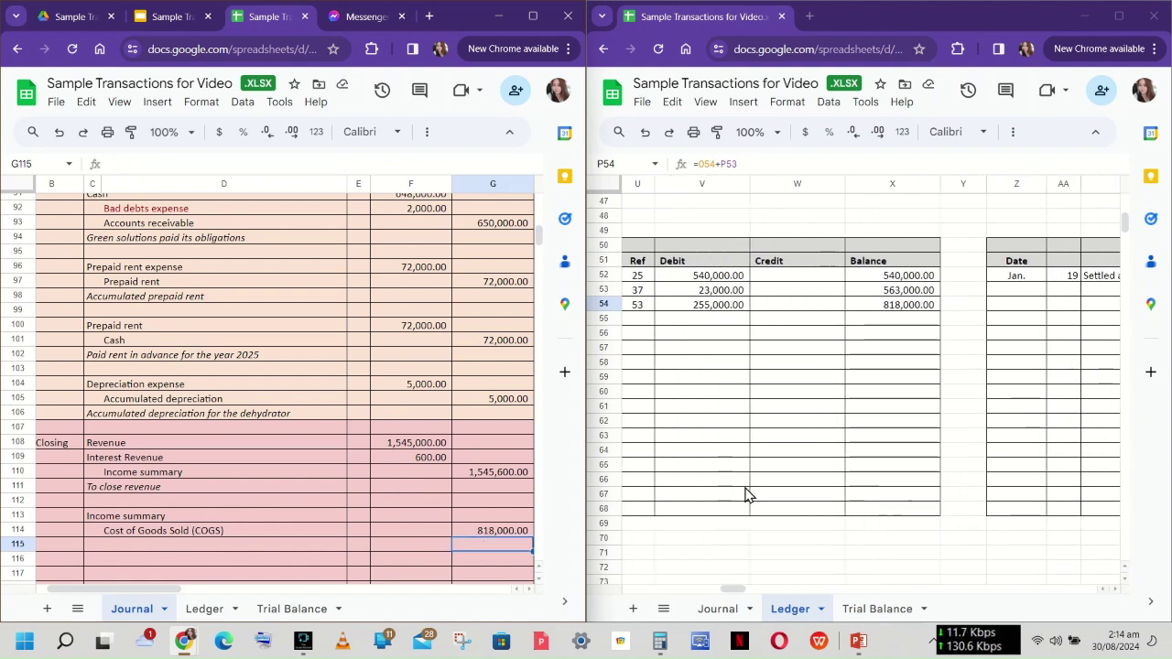
{"action": "scroll", "coordinate": [745, 494], "scroll_direction": "right", "scroll_amount": 3}
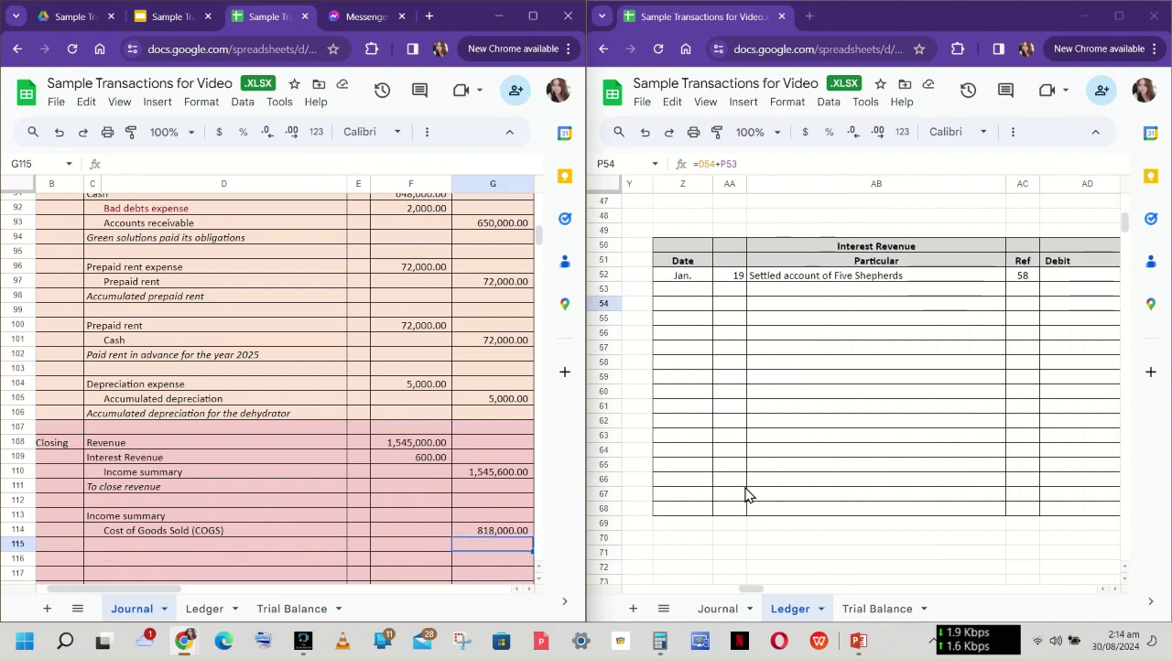
{"action": "scroll", "coordinate": [644, 503], "scroll_direction": "right", "scroll_amount": 8}
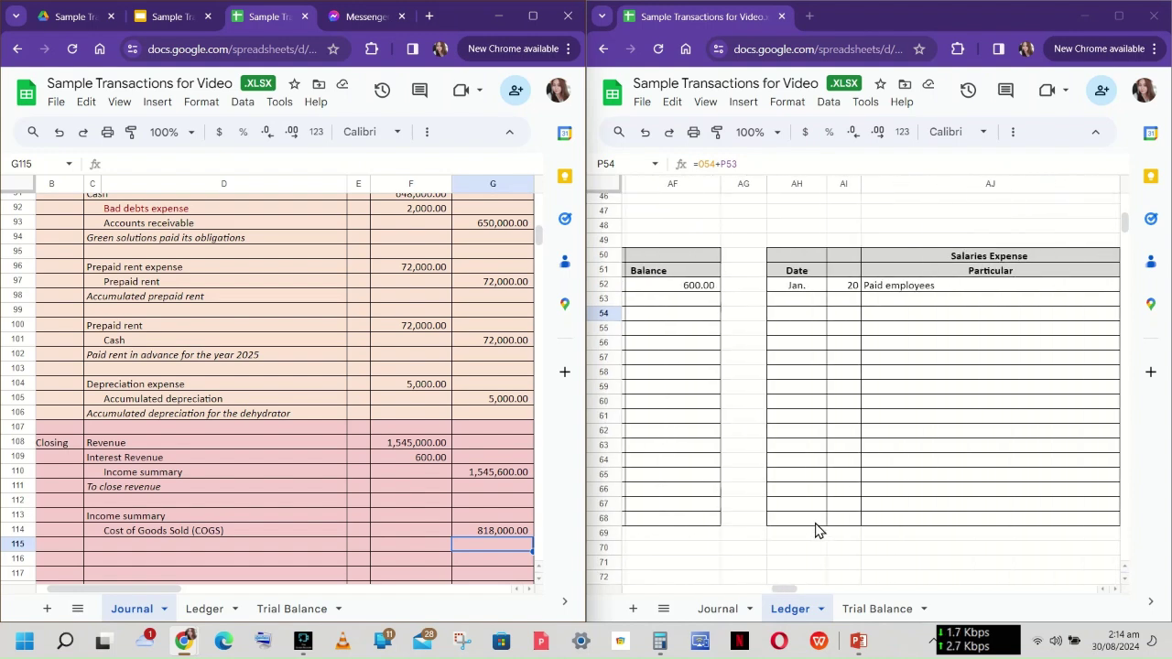
{"action": "left_click", "coordinate": [188, 549]}
{"action": "type", "text": "Salaries expense"}
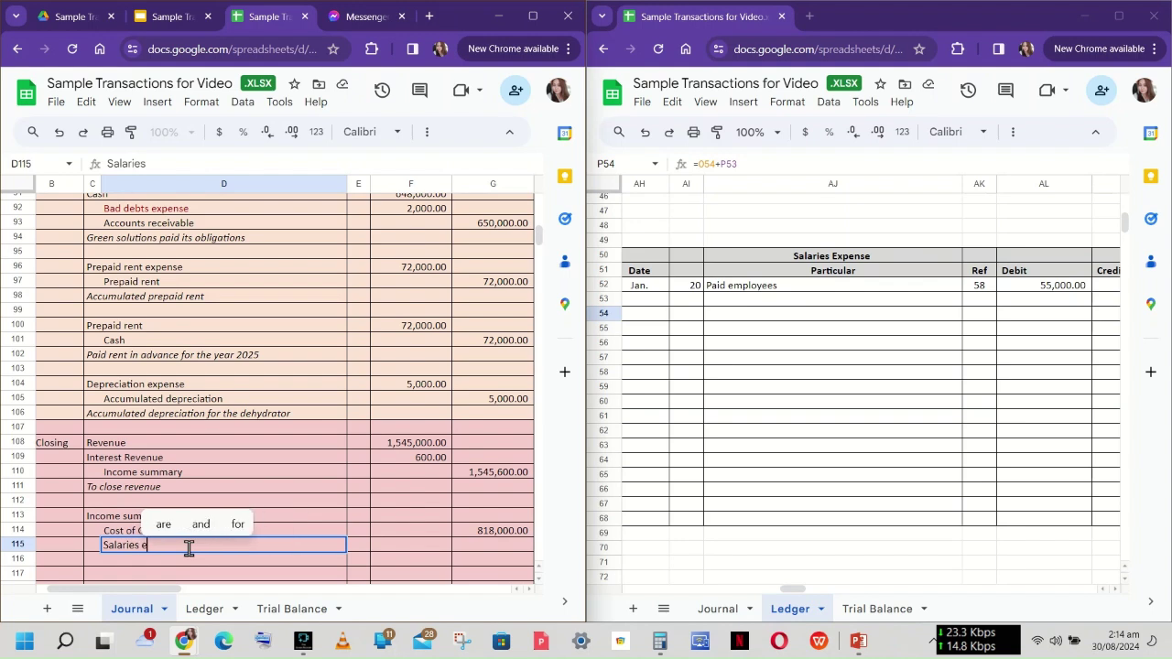
- Look up the Salaries Expense balance in the Ledger and enter 55000 as its credit in Journal cell G115
{"action": "left_click", "coordinate": [473, 551]}
{"action": "scroll", "coordinate": [815, 532], "scroll_direction": "right", "scroll_amount": 3}
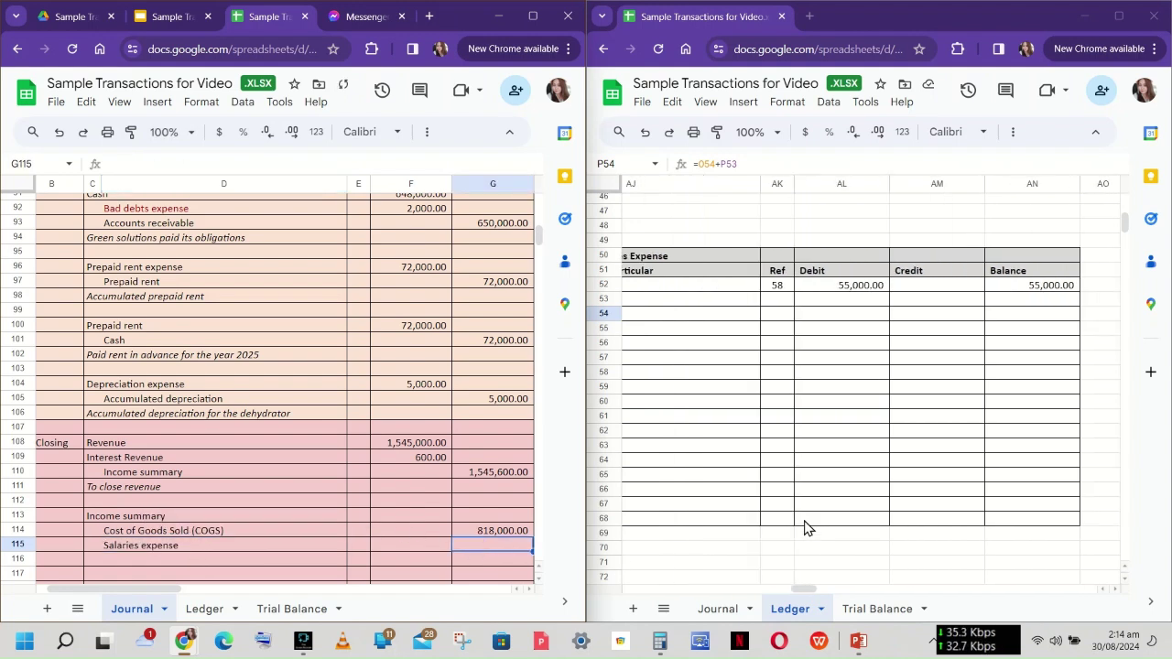
{"action": "type", "text": "55,00"}
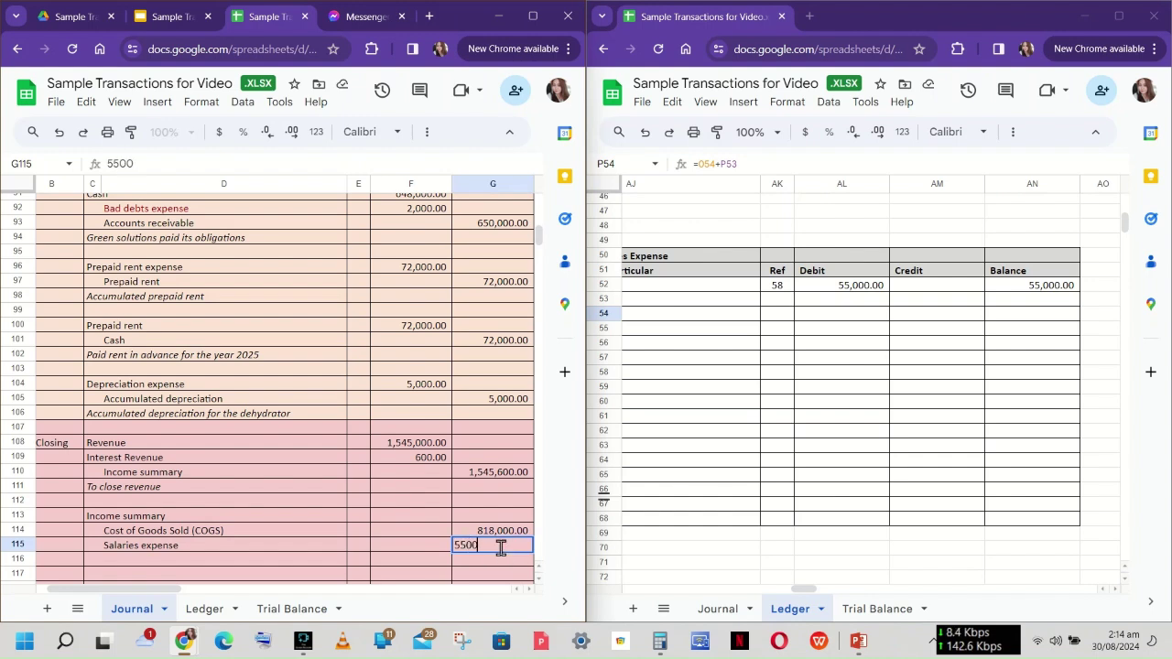
{"action": "type", "text": "0"}
{"action": "key", "text": "Return"}
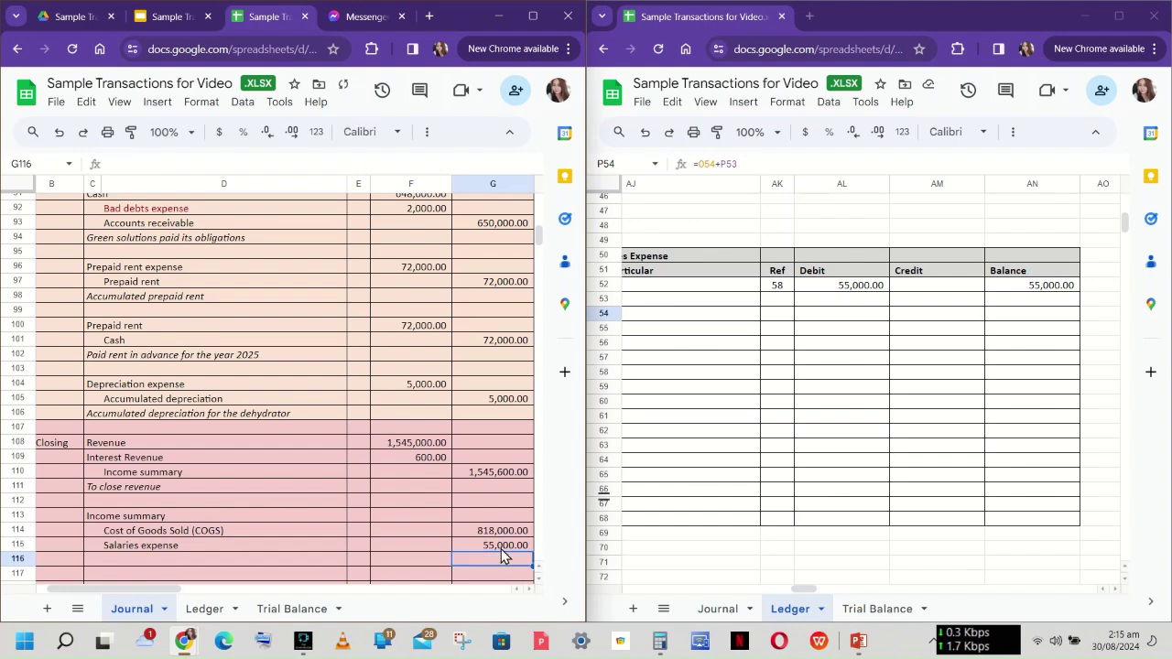
- Locate the Repair and Maintenance Expenses account in the Ledger and enter "Repair and Maintenance" as the credit account title in Journal cell D116
{"action": "scroll", "coordinate": [827, 485], "scroll_direction": "right", "scroll_amount": 4}
{"action": "scroll", "coordinate": [824, 486], "scroll_direction": "right", "scroll_amount": 8}
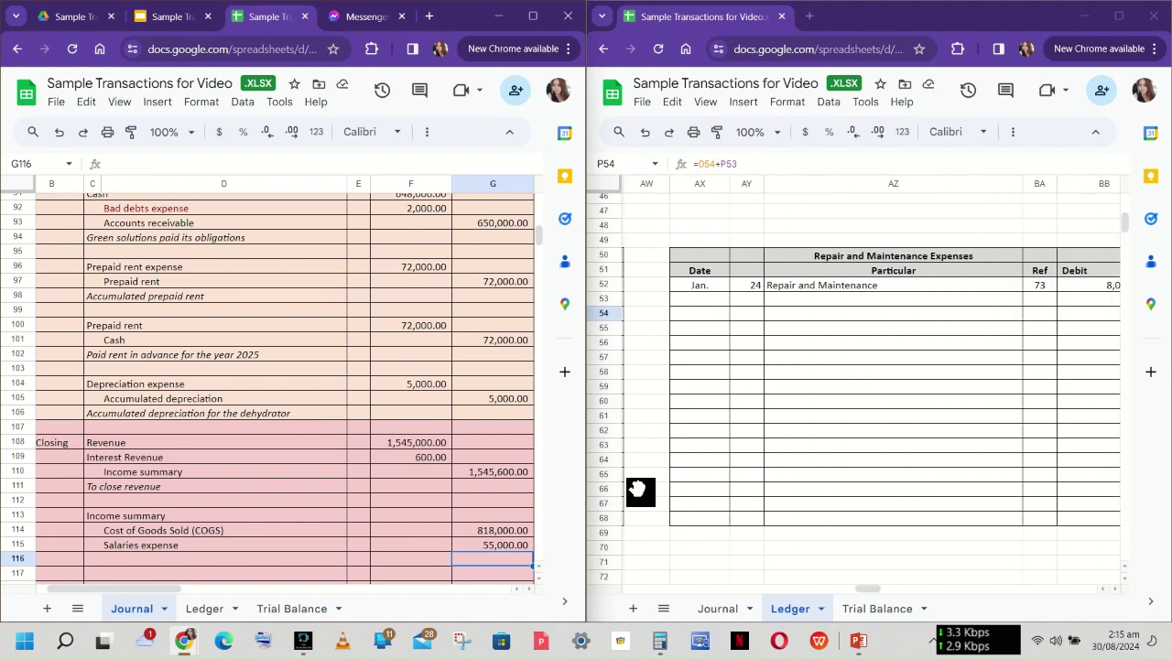
{"action": "left_click", "coordinate": [201, 560]}
{"action": "type", "text": "Rep"}
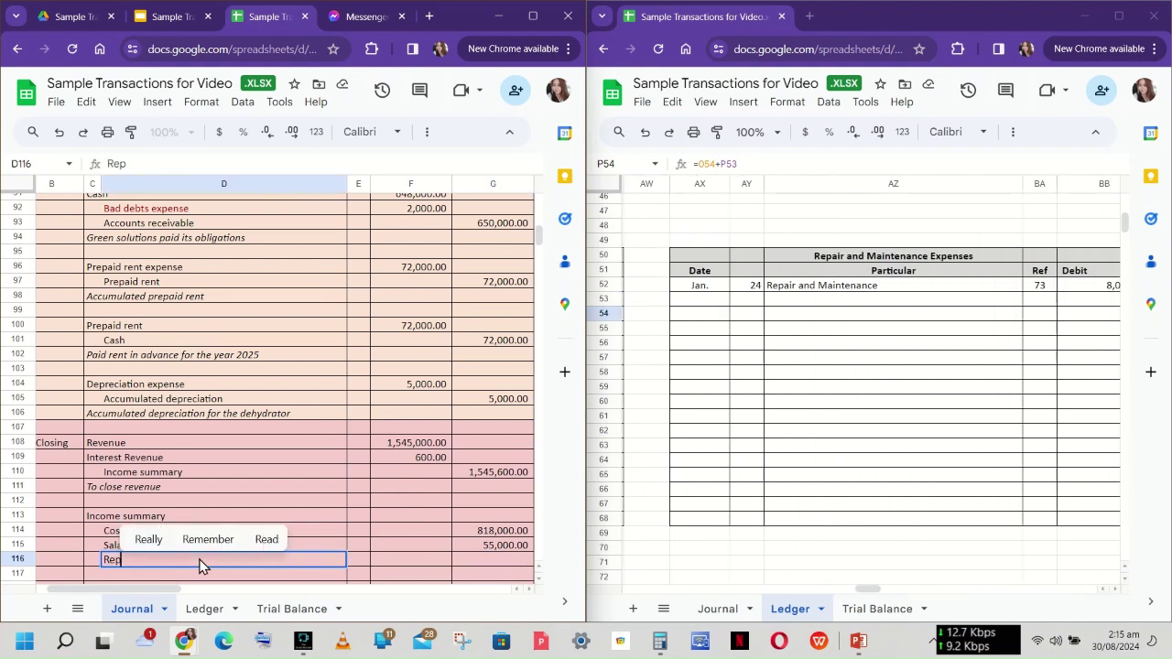
{"action": "type", "text": "air and Mainte"}
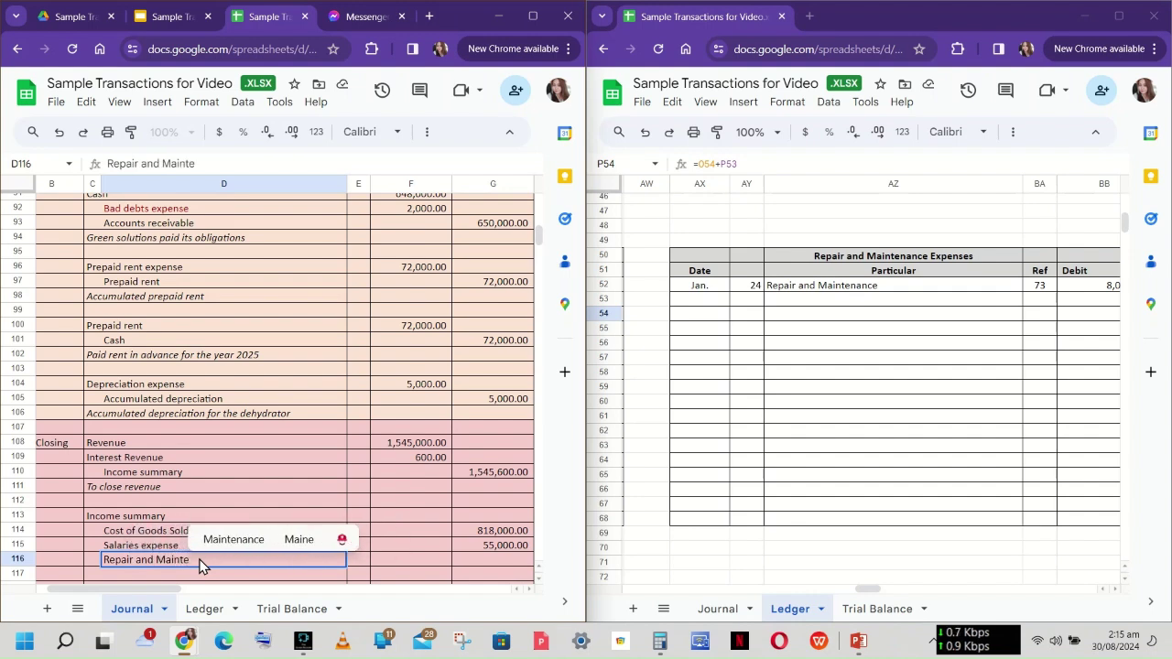
{"action": "type", "text": "nance"}
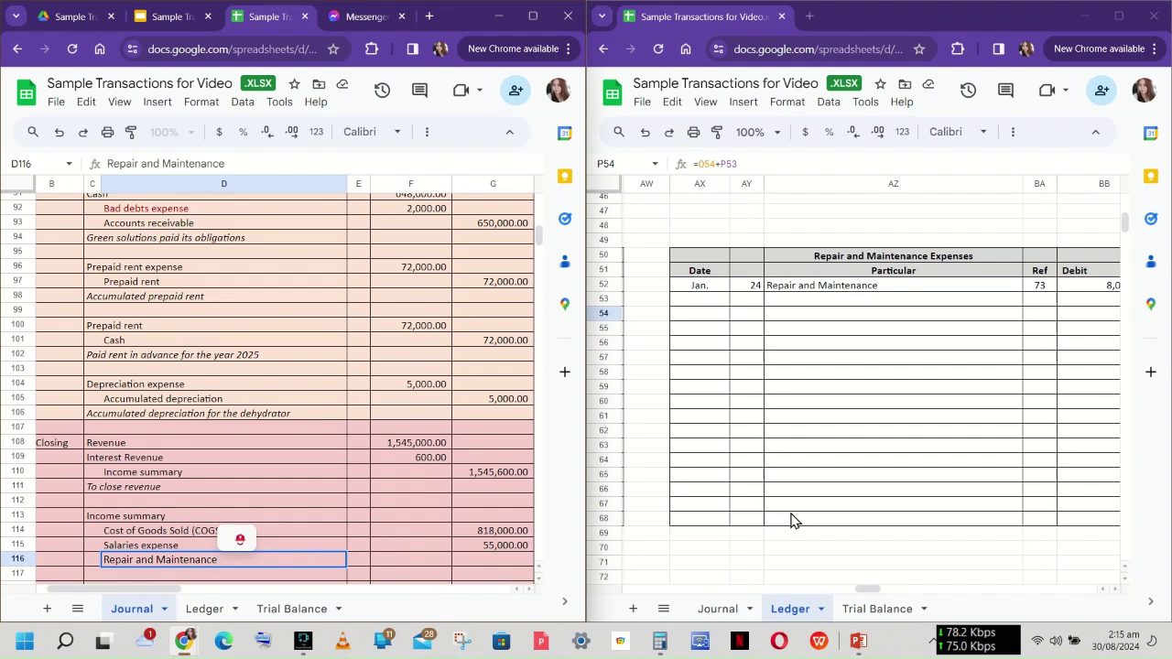
- Look up the Repair and Maintenance balance in the Ledger and enter 8000 as its credit in Journal cell G116
{"action": "scroll", "coordinate": [936, 485], "scroll_direction": "right", "scroll_amount": 5}
{"action": "left_click", "coordinate": [462, 552]}
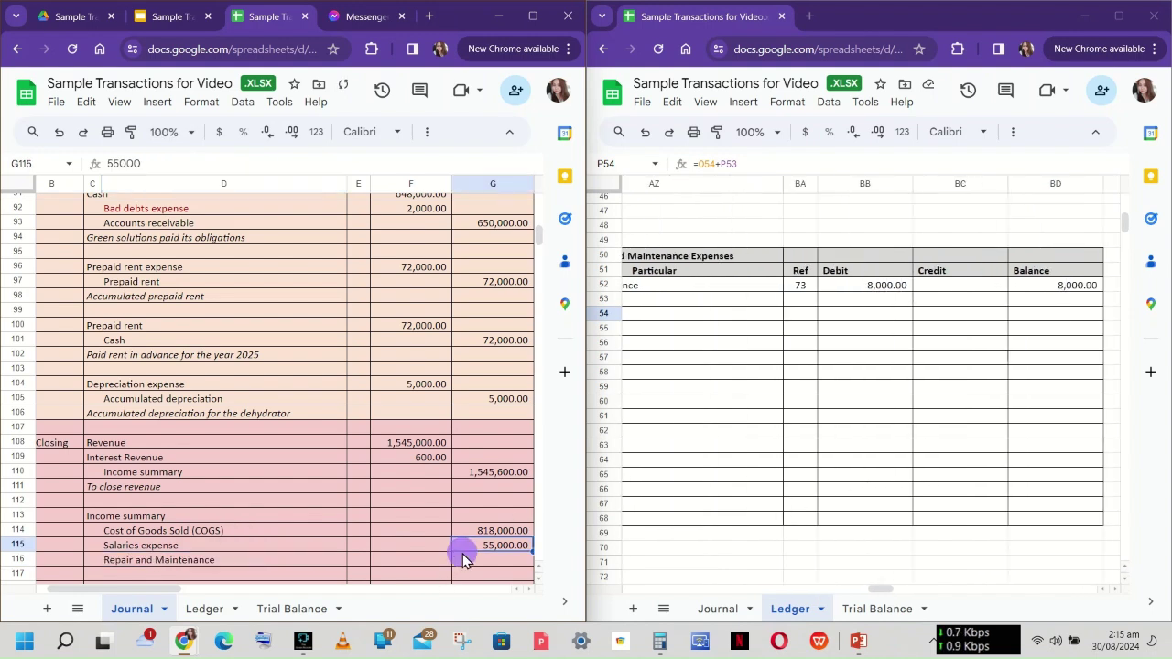
{"action": "left_click", "coordinate": [468, 561]}
{"action": "type", "text": "8000"}
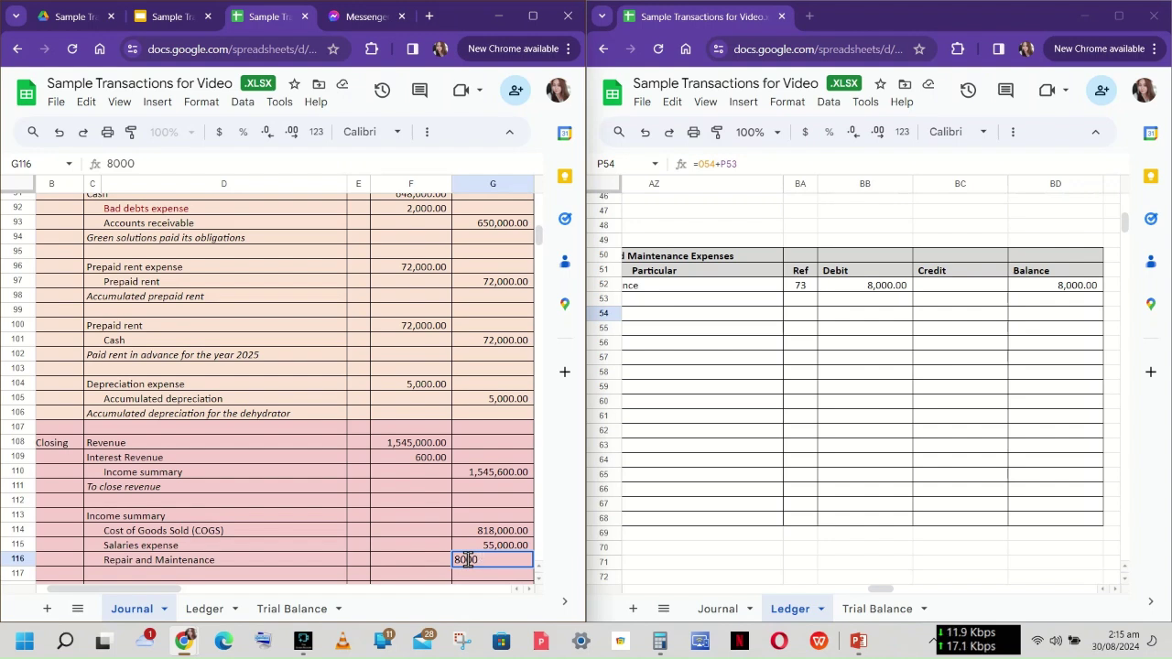
{"action": "key", "text": "Return"}
{"action": "scroll", "coordinate": [879, 531], "scroll_direction": "right", "scroll_amount": 8}
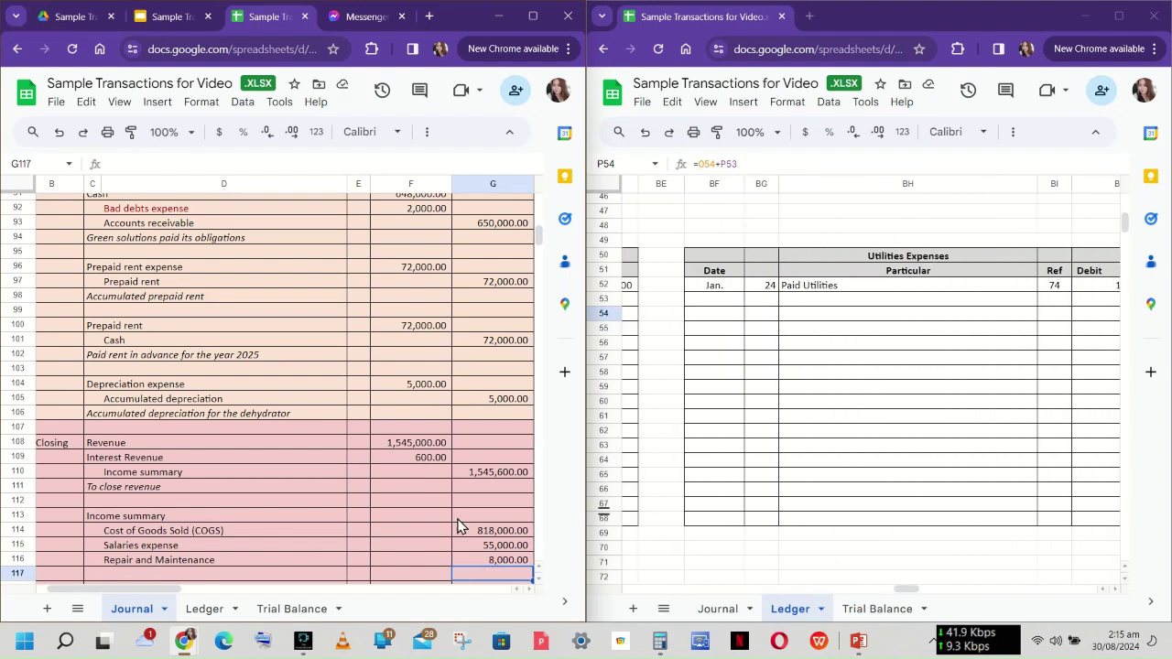
- Enter "Utilities Expense" as the credit account title in Journal cell D117
{"action": "left_click", "coordinate": [234, 575]}
{"action": "type", "text": "Ut"}
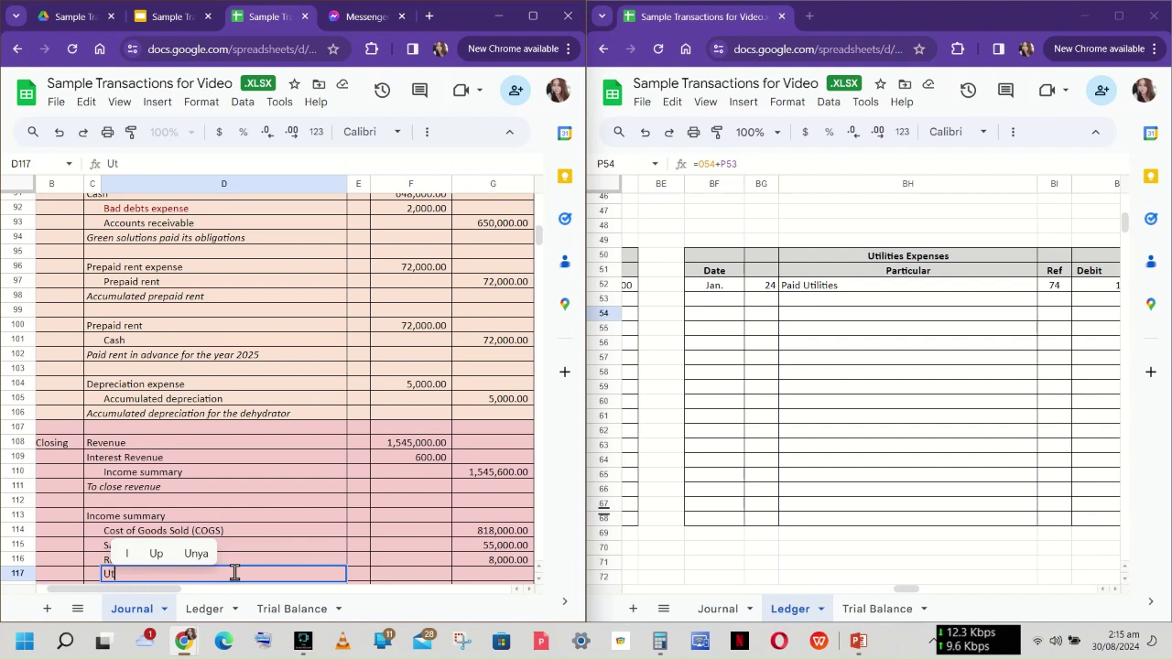
{"action": "type", "text": "ilities E"}
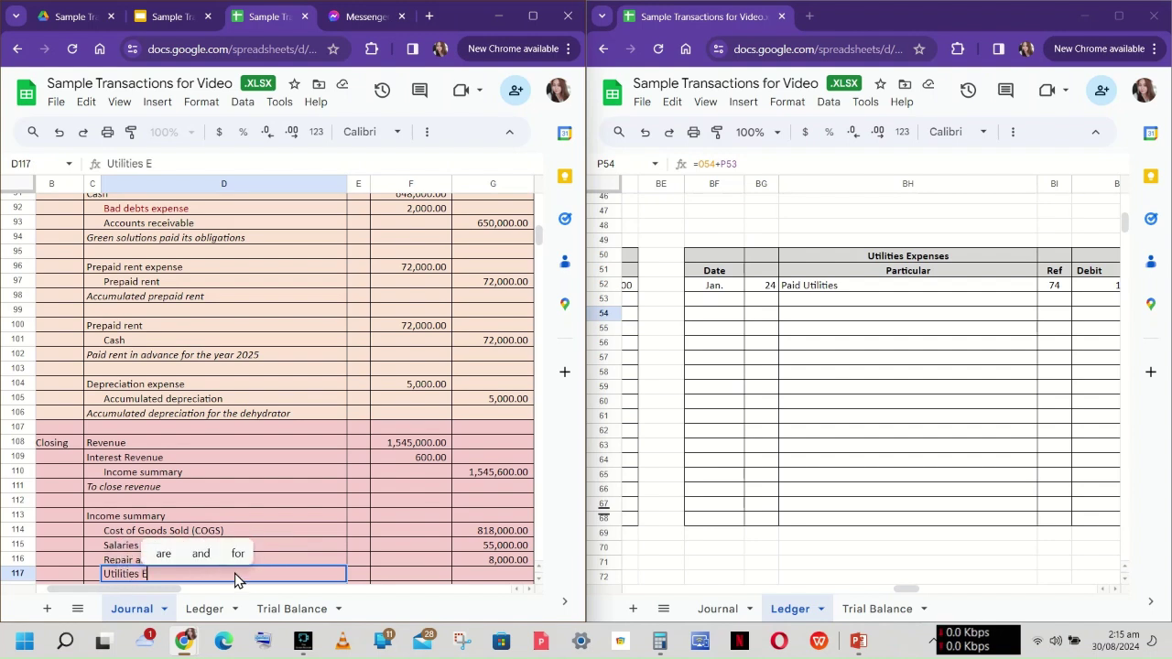
{"action": "type", "text": "xpense"}
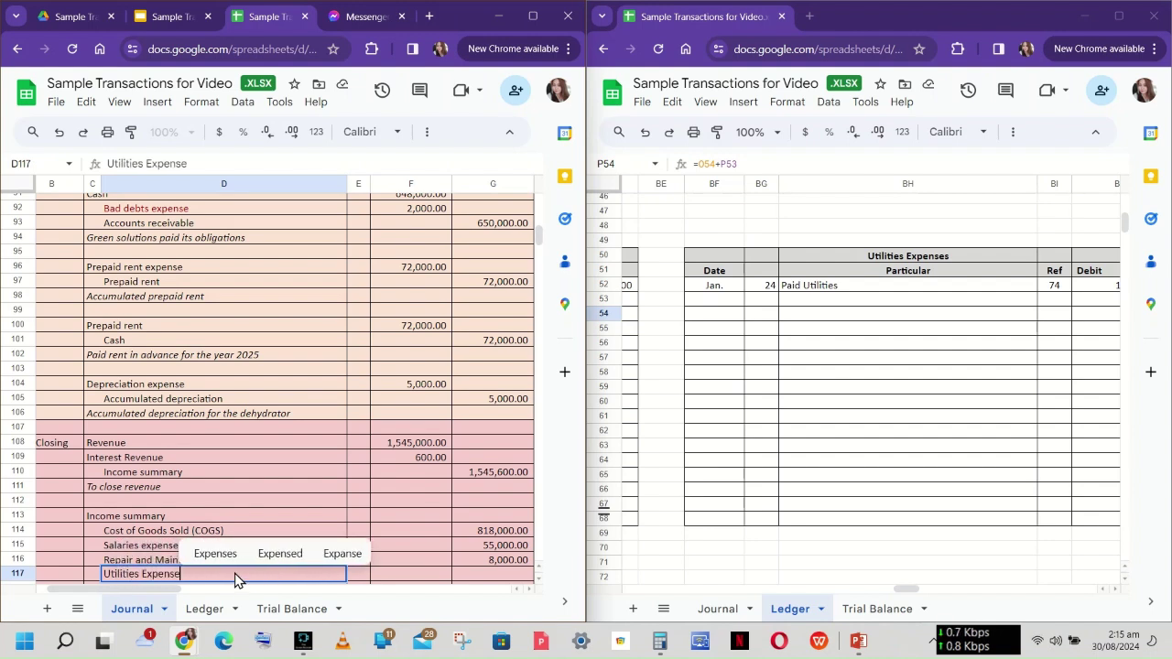
- Look up the Utilities Expenses balance in the Ledger and enter 12000 as its credit in Journal cell G117
{"action": "scroll", "coordinate": [985, 473], "scroll_direction": "right", "scroll_amount": 3}
{"action": "left_click", "coordinate": [489, 575]}
{"action": "type", "text": "12,0"}
{"action": "type", "text": "000"}
{"action": "key", "text": "Return"}
- Locate the Depreciation Expenses account in the Ledger and enter "Depreciation Expense" as the credit account title in Journal cell D118
{"action": "scroll", "coordinate": [891, 452], "scroll_direction": "right", "scroll_amount": 6}
{"action": "scroll", "coordinate": [896, 455], "scroll_direction": "right", "scroll_amount": 2}
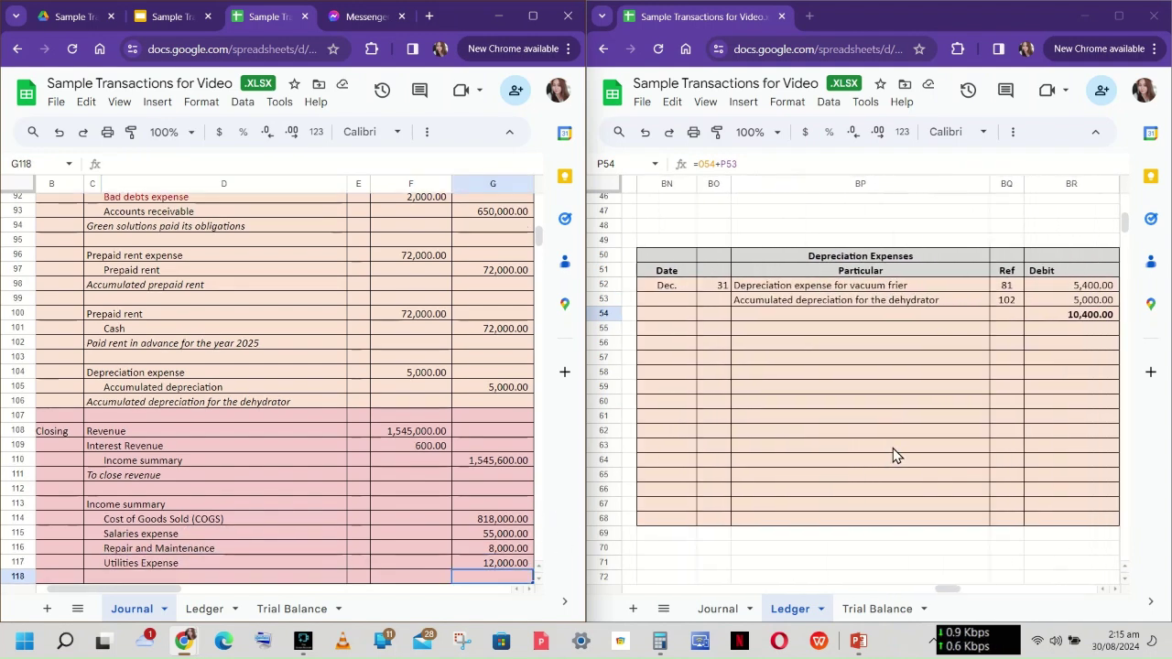
{"action": "left_click", "coordinate": [190, 576]}
{"action": "type", "text": "De"}
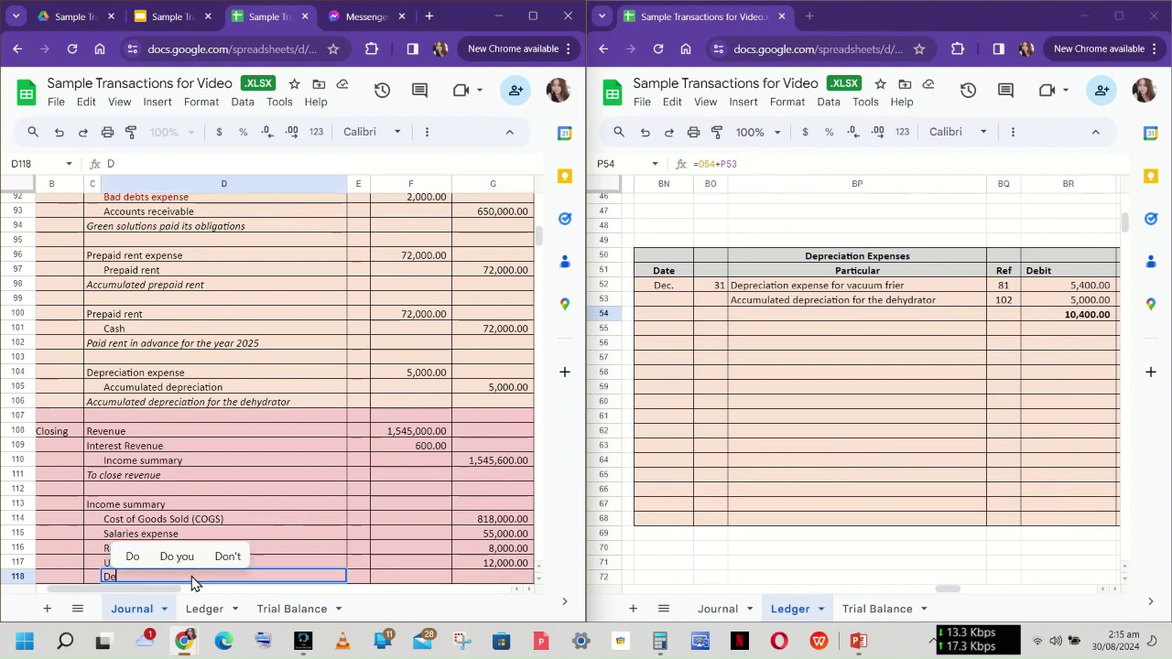
{"action": "type", "text": "preciation Expes"}
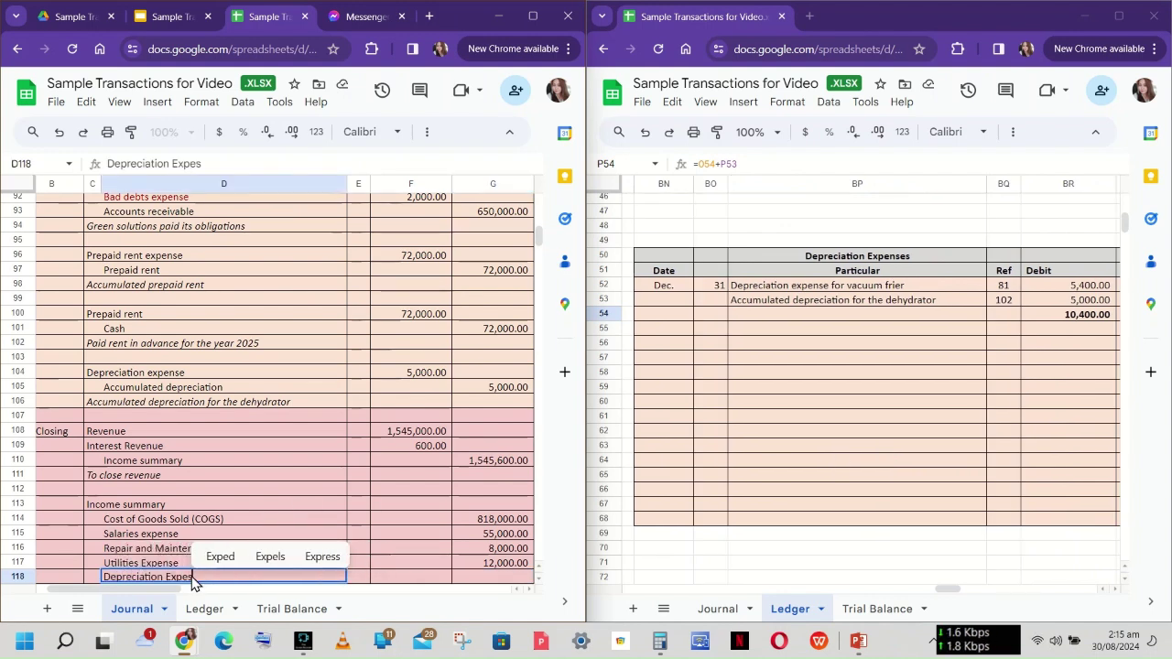
{"action": "key", "text": "BackSpace"}
{"action": "type", "text": "nse"}
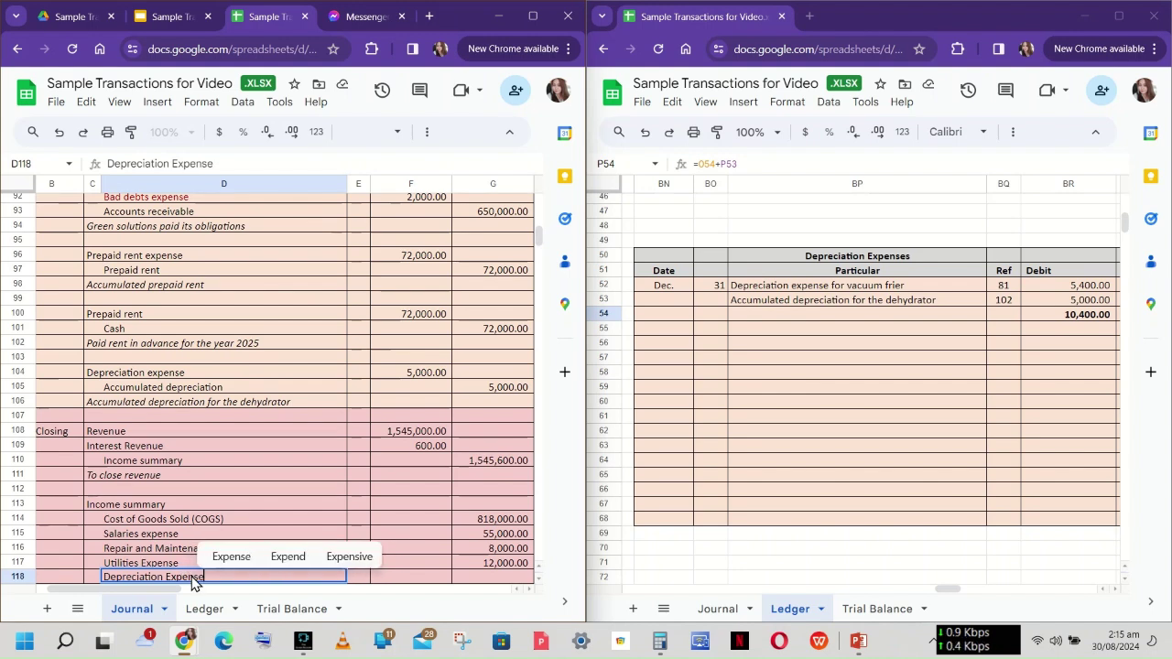
- Enter 10400 as the Depreciation Expense credit in Journal cell G118
{"action": "left_click", "coordinate": [509, 576]}
{"action": "type", "text": "10400"}
{"action": "key", "text": "Return"}
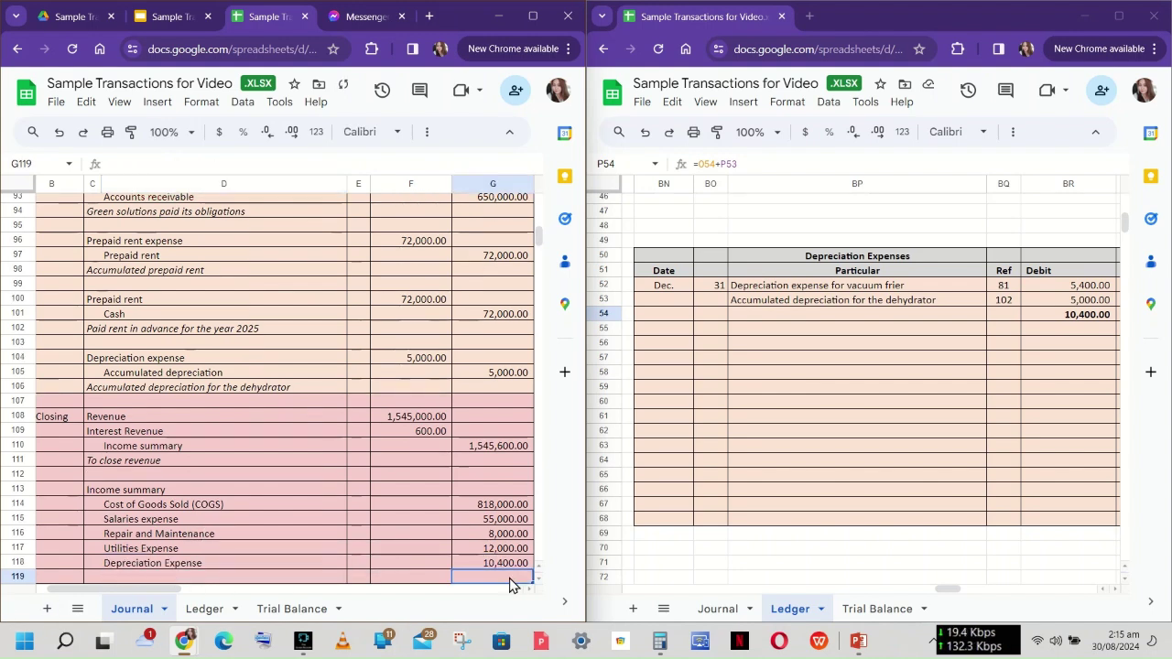
- Locate the Bad Debts Expense account in the Ledger and enter "Bad debts expense" as the credit account title in Journal cell D119
{"action": "scroll", "coordinate": [1032, 390], "scroll_direction": "right", "scroll_amount": 5}
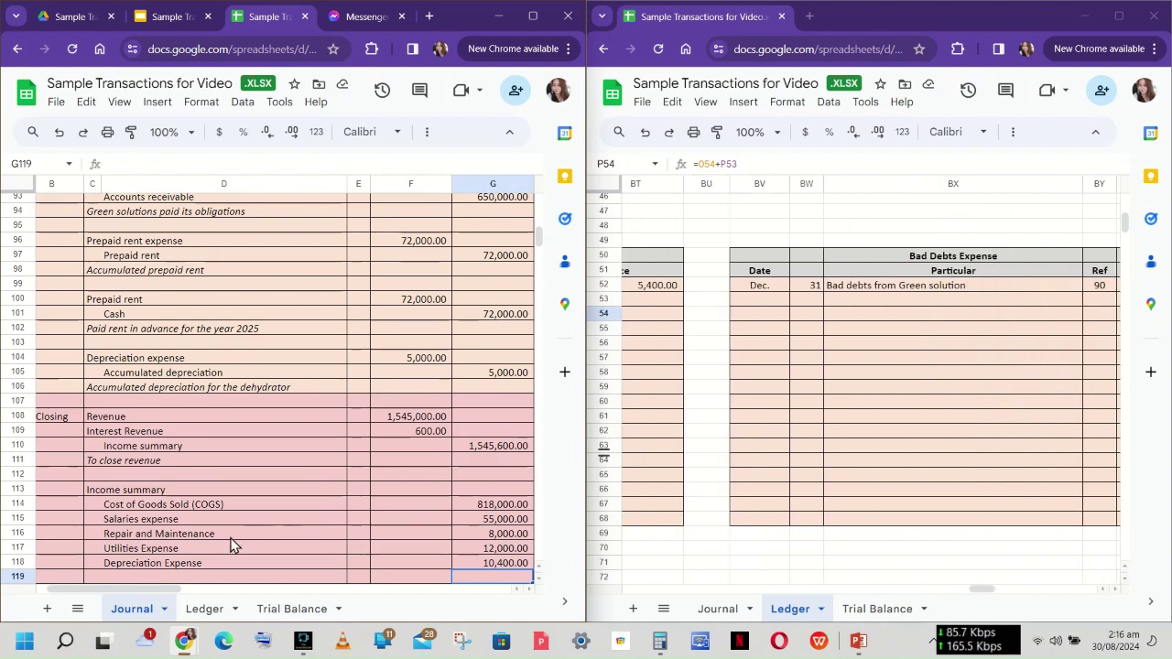
{"action": "left_click", "coordinate": [207, 577]}
{"action": "type", "text": "Bad deb"}
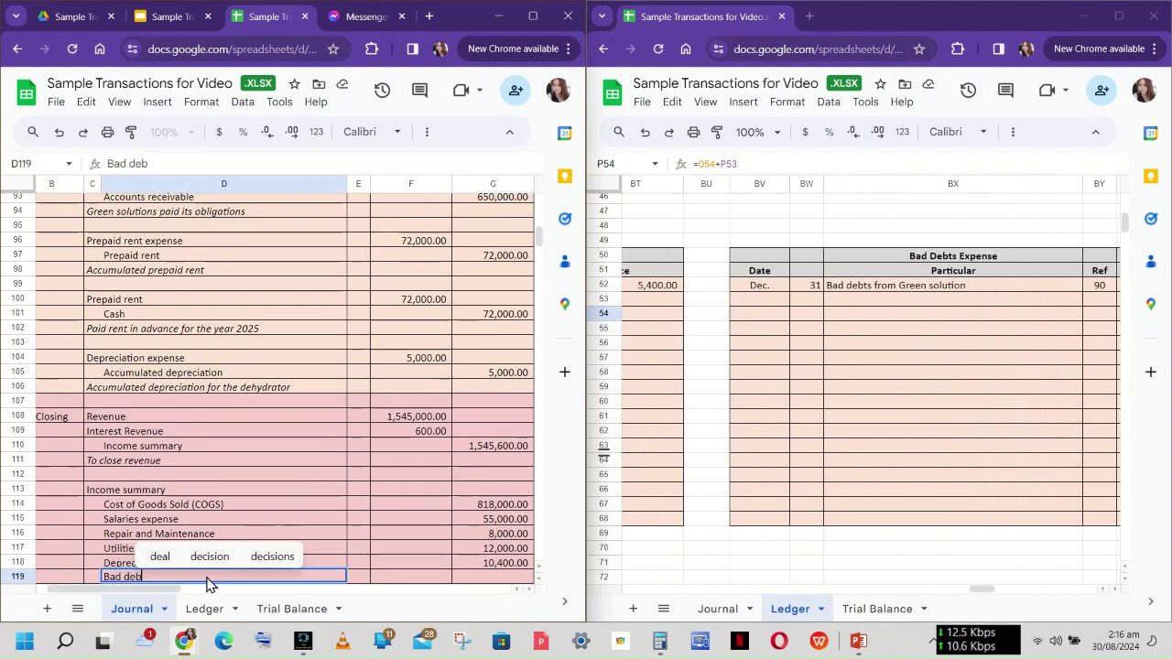
{"action": "type", "text": "ts expense"}
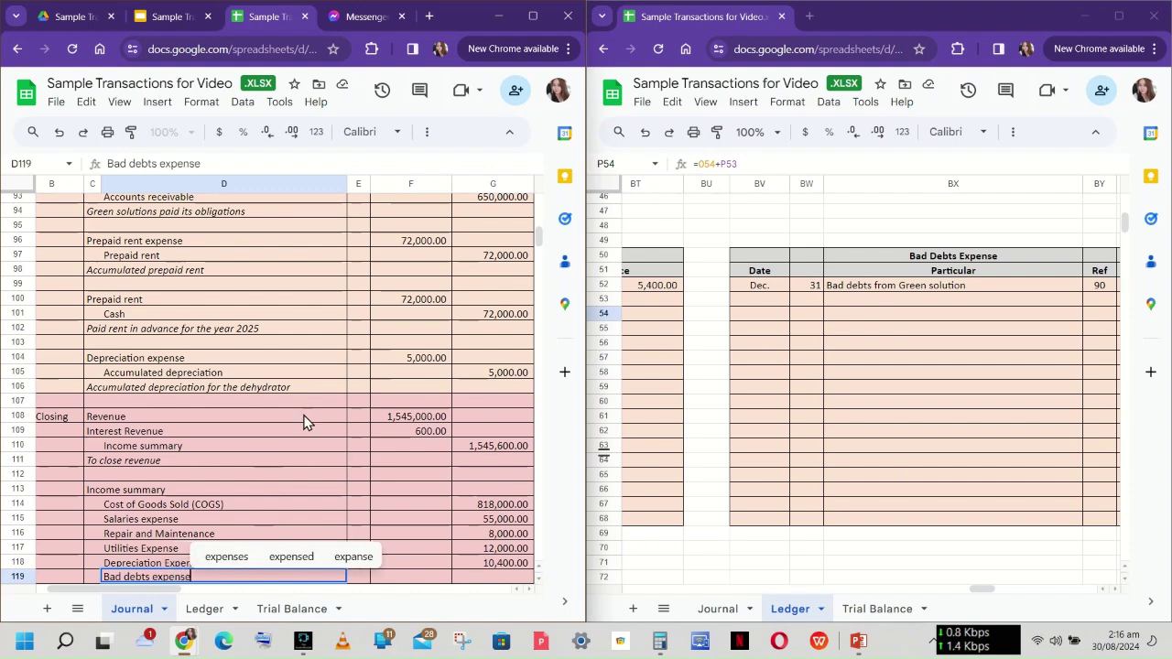
- Look up the Bad Debts Expense balance in the Ledger and enter 2000 as its credit in Journal cell G119
{"action": "scroll", "coordinate": [879, 462], "scroll_direction": "right", "scroll_amount": 4}
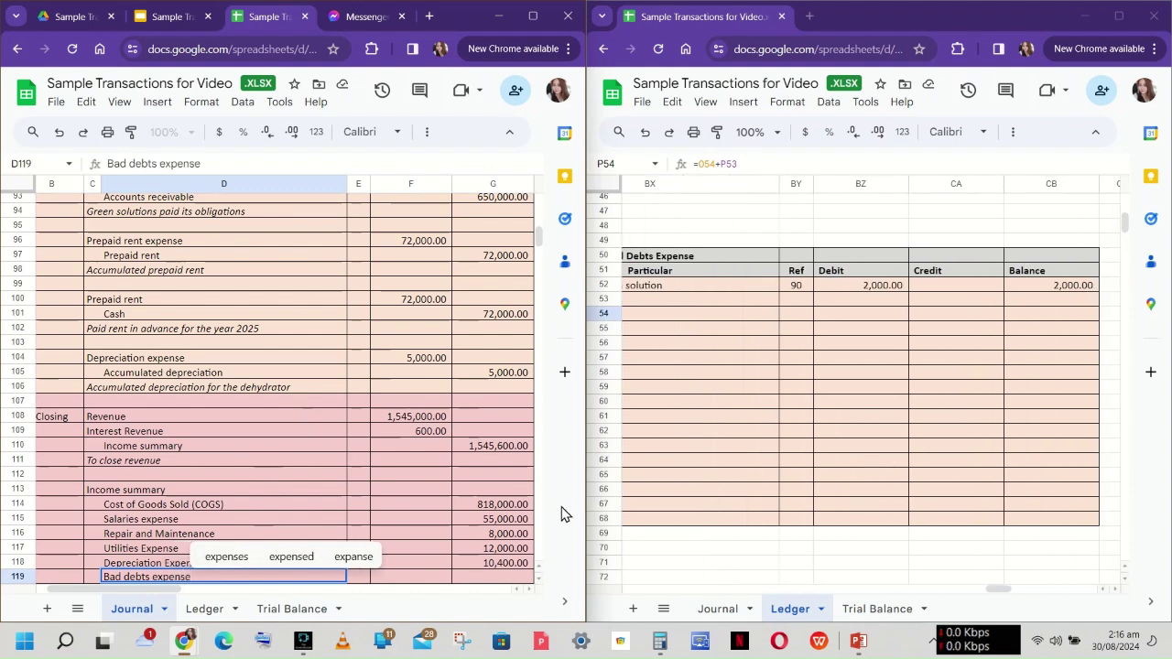
{"action": "left_click", "coordinate": [473, 579]}
{"action": "type", "text": "2,0"}
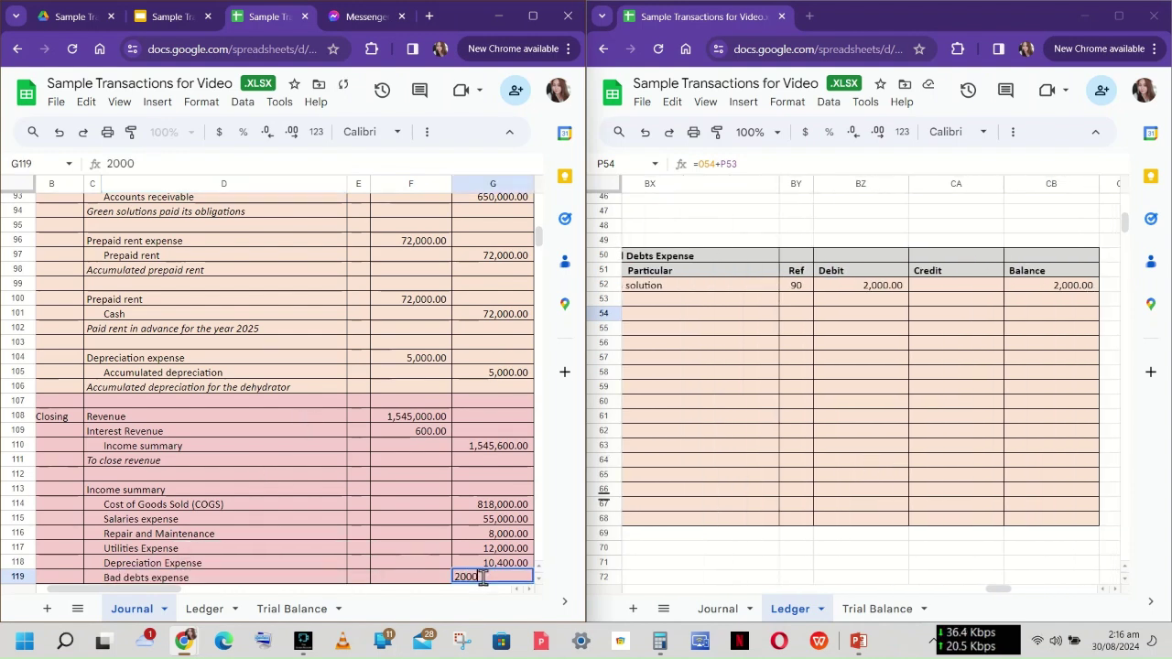
{"action": "type", "text": "00"}
{"action": "key", "text": "Return"}
- Locate the Prepaid Rent Expense account in the Ledger and enter "Prepaid rent expense" as the credit account title in Journal cell D120
{"action": "scroll", "coordinate": [936, 400], "scroll_direction": "right", "scroll_amount": 5}
{"action": "scroll", "coordinate": [936, 400], "scroll_direction": "right", "scroll_amount": 2}
{"action": "left_click", "coordinate": [182, 576]}
{"action": "type", "text": "P"}
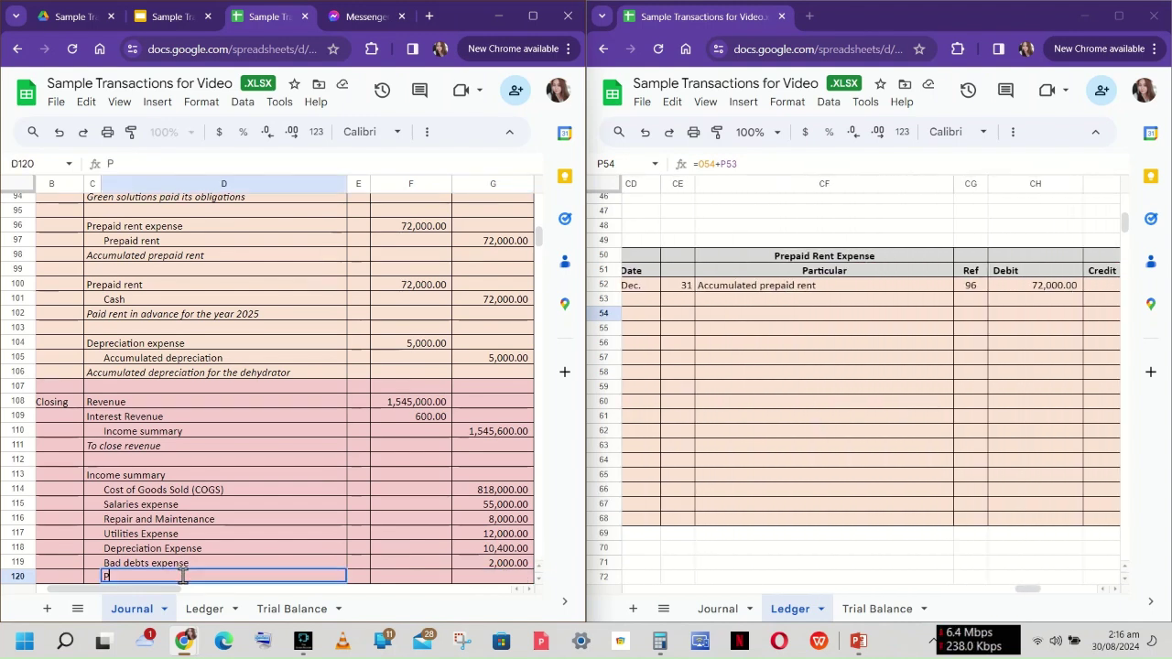
{"action": "type", "text": "repaid rent"}
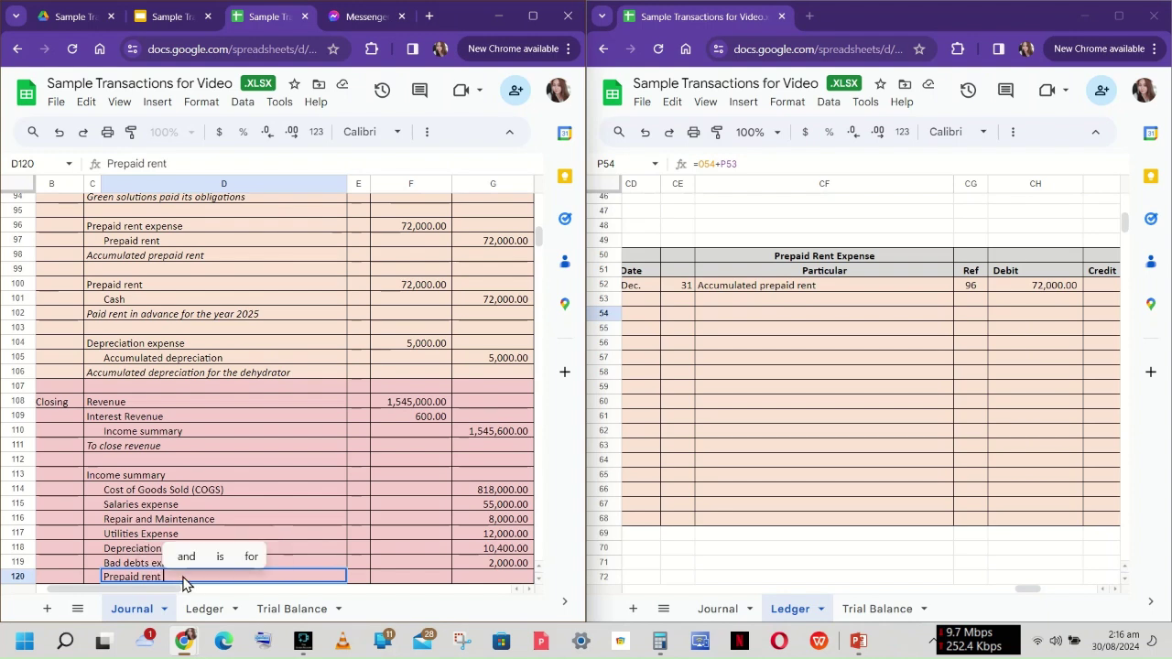
{"action": "type", "text": " expense"}
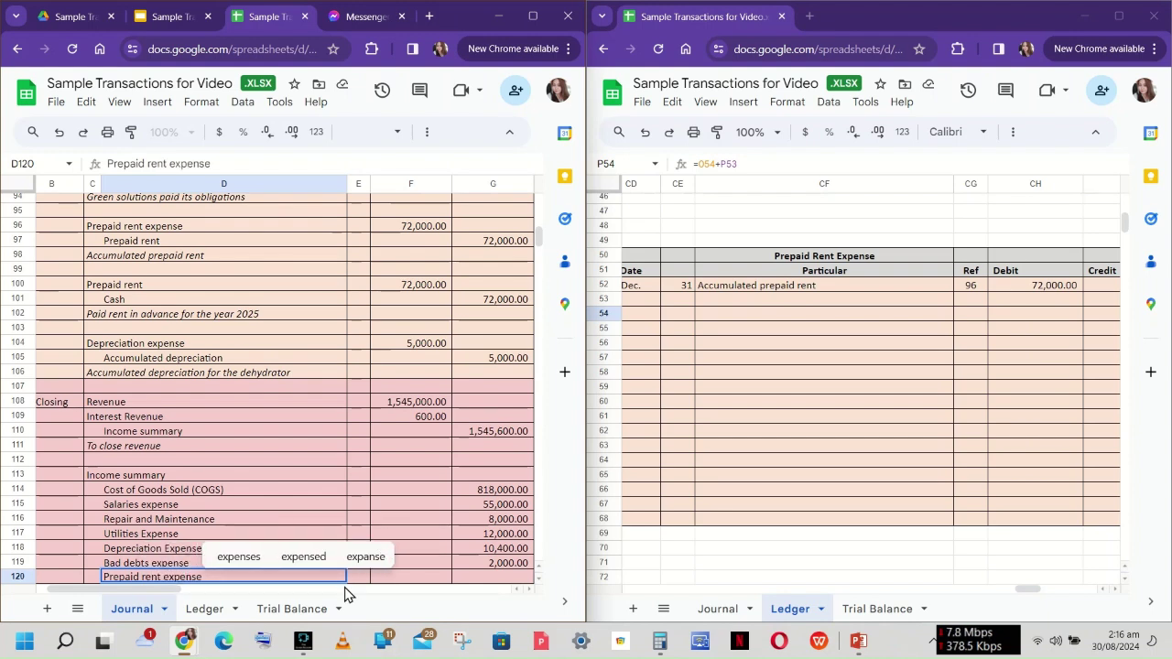
- Enter 72000 as the Prepaid rent expense credit in Journal cell G120
{"action": "left_click", "coordinate": [515, 575]}
{"action": "type", "text": "72,000"}
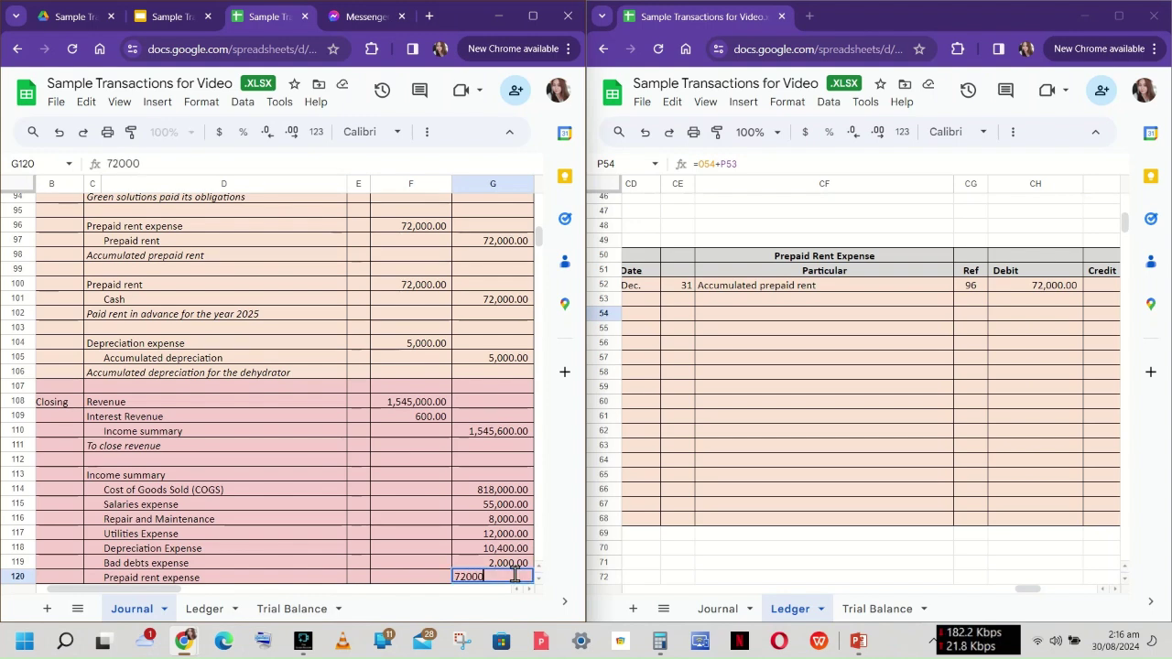
{"action": "key", "text": "Return"}
- Check the Ledger for further expense accounts and enter =sum(G114:G120) as the Income summary debit in Journal cell F113
{"action": "scroll", "coordinate": [814, 443], "scroll_direction": "right", "scroll_amount": 3}
{"action": "scroll", "coordinate": [815, 443], "scroll_direction": "left", "scroll_amount": 5}
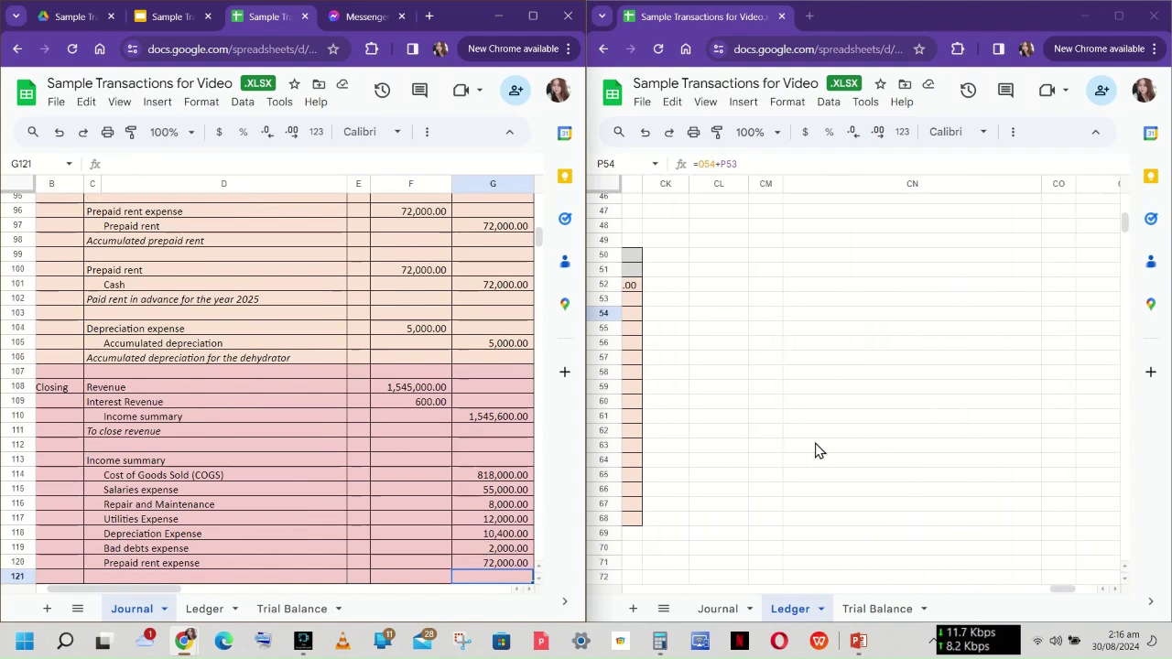
{"action": "left_click", "coordinate": [408, 462]}
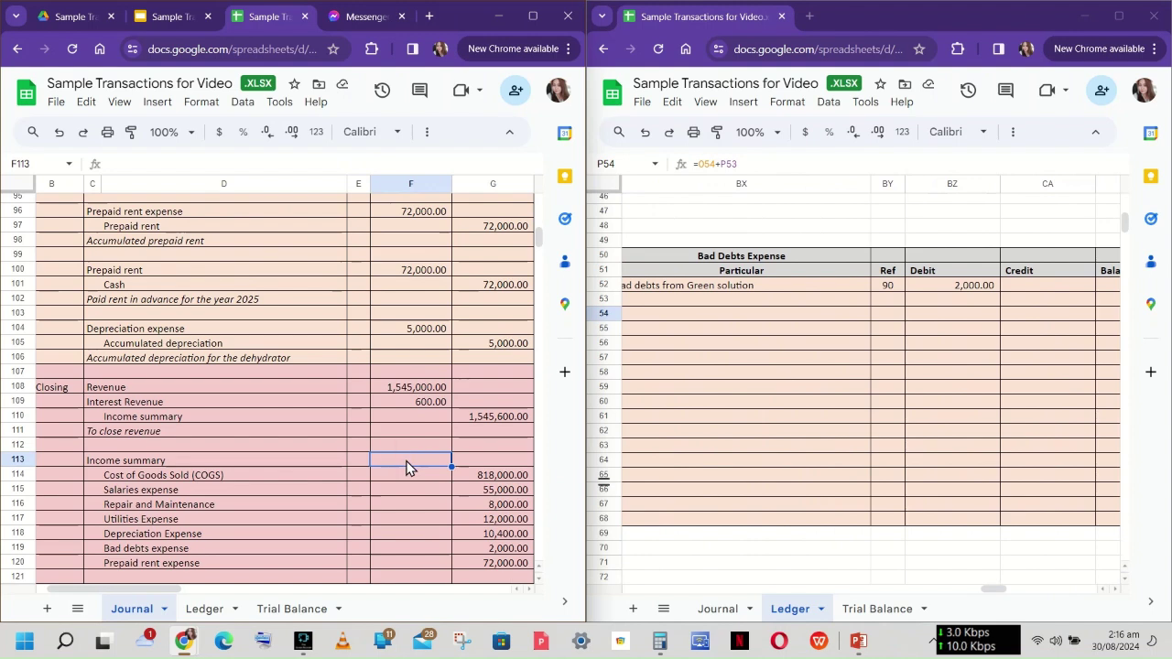
{"action": "type", "text": "="}
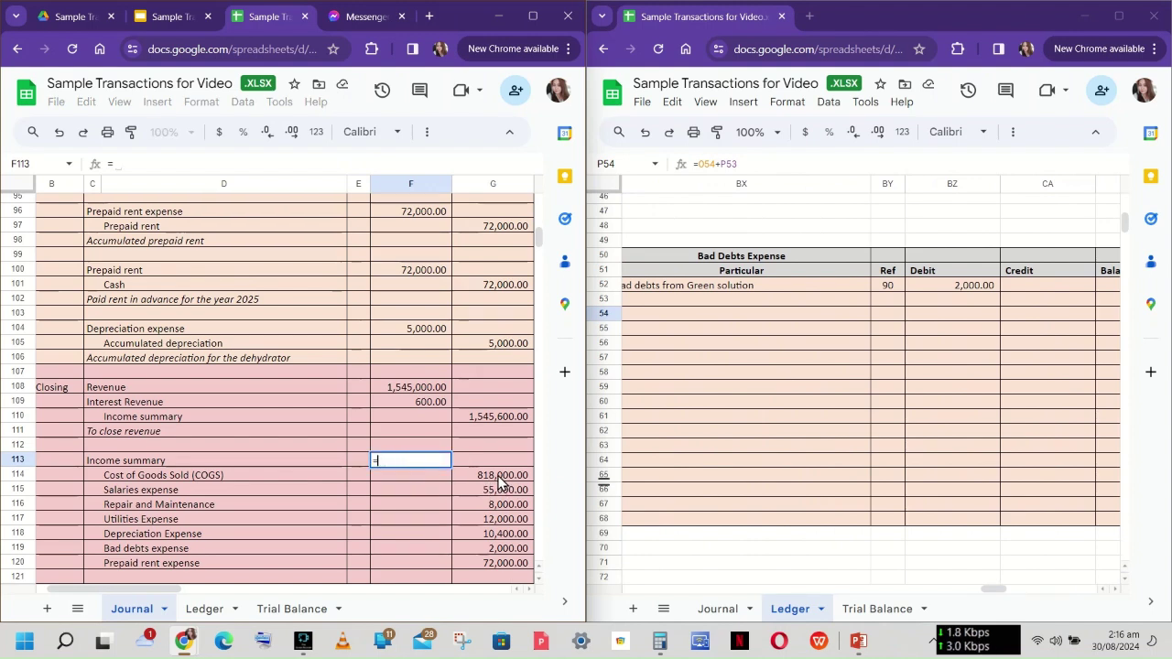
{"action": "type", "text": "sum("}
{"action": "left_click_drag", "start_coordinate": [500, 480], "coordinate": [502, 571]}
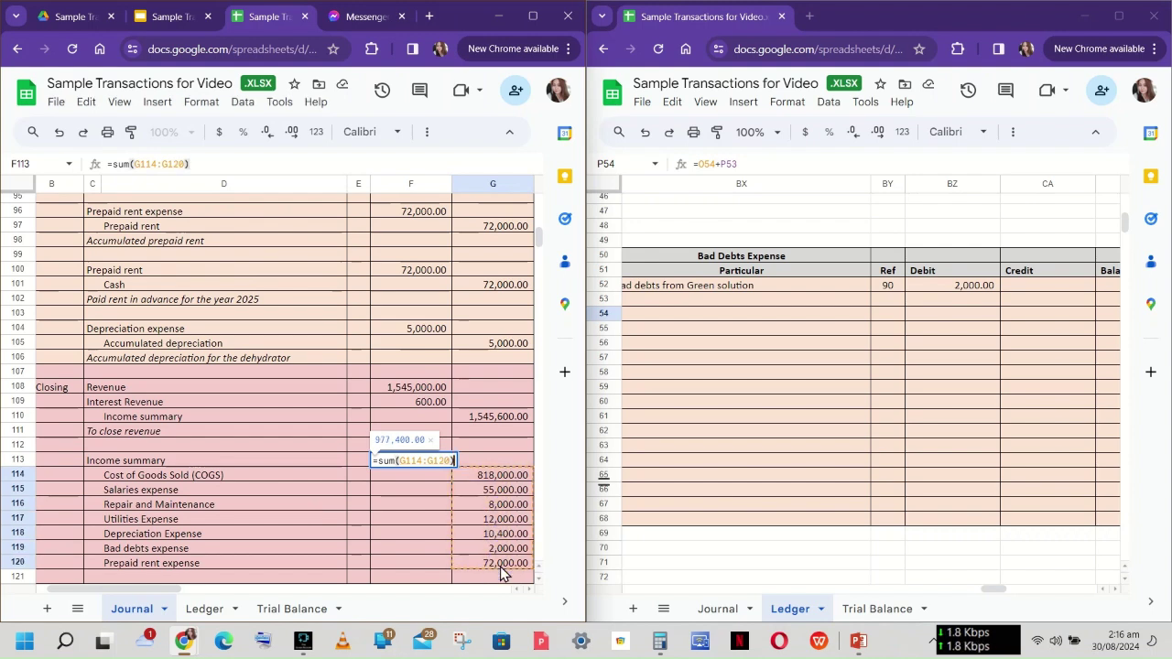
{"action": "key", "text": "Return"}
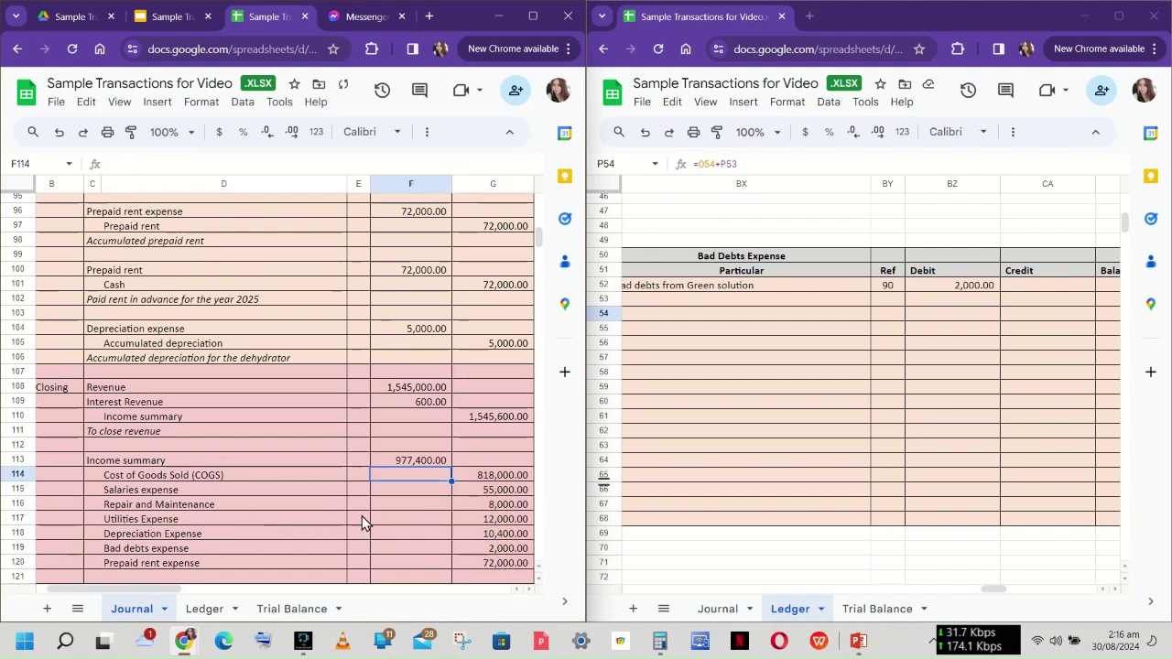
- Locate the Dividends account in the Ledger and enter "Income summary" as the debit account title in Journal cell C122
{"action": "scroll", "coordinate": [865, 502], "scroll_direction": "right", "scroll_amount": 5}
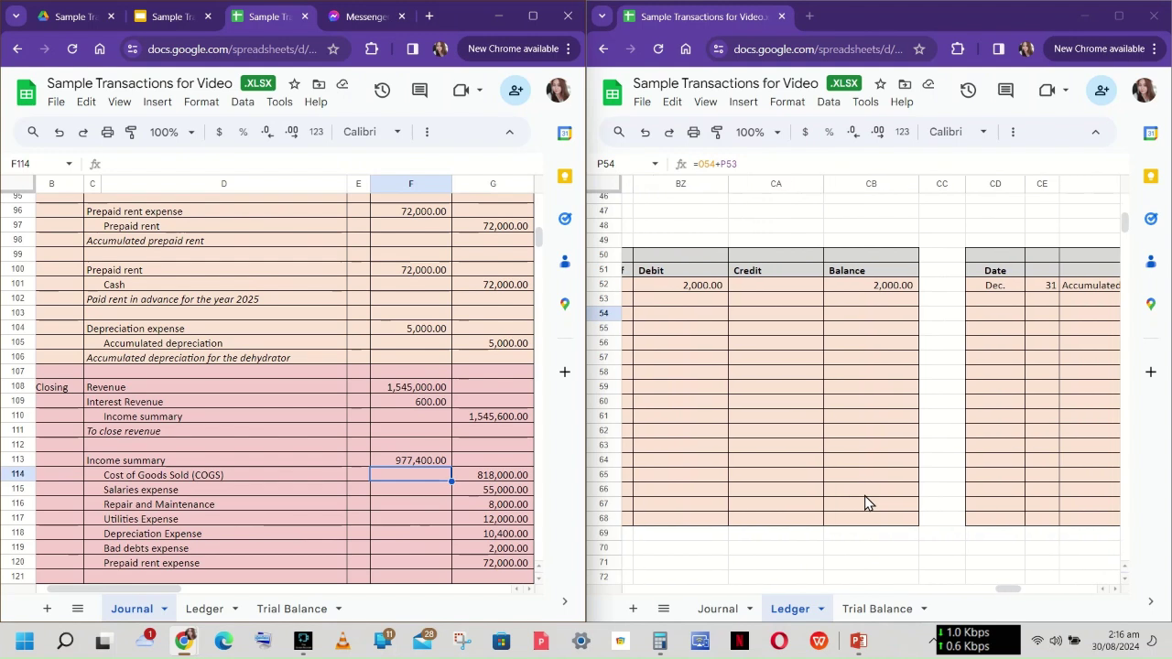
{"action": "scroll", "coordinate": [864, 502], "scroll_direction": "right", "scroll_amount": 3}
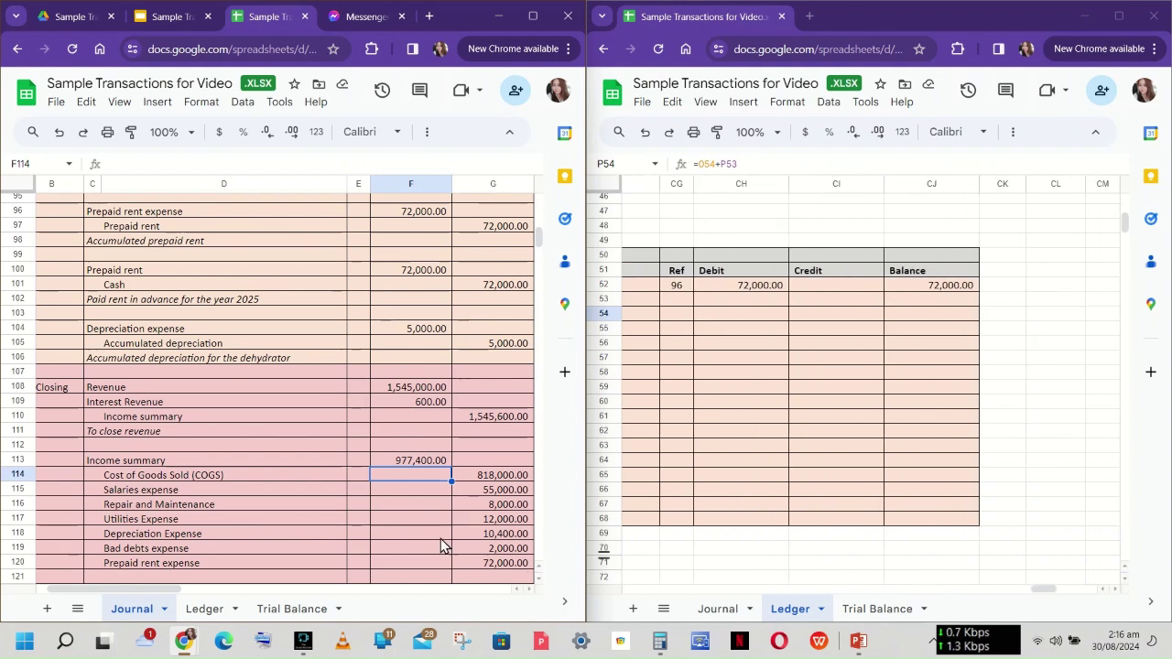
{"action": "scroll", "coordinate": [293, 540], "scroll_direction": "left", "scroll_amount": 2}
{"action": "scroll", "coordinate": [842, 460], "scroll_direction": "left", "scroll_amount": 8}
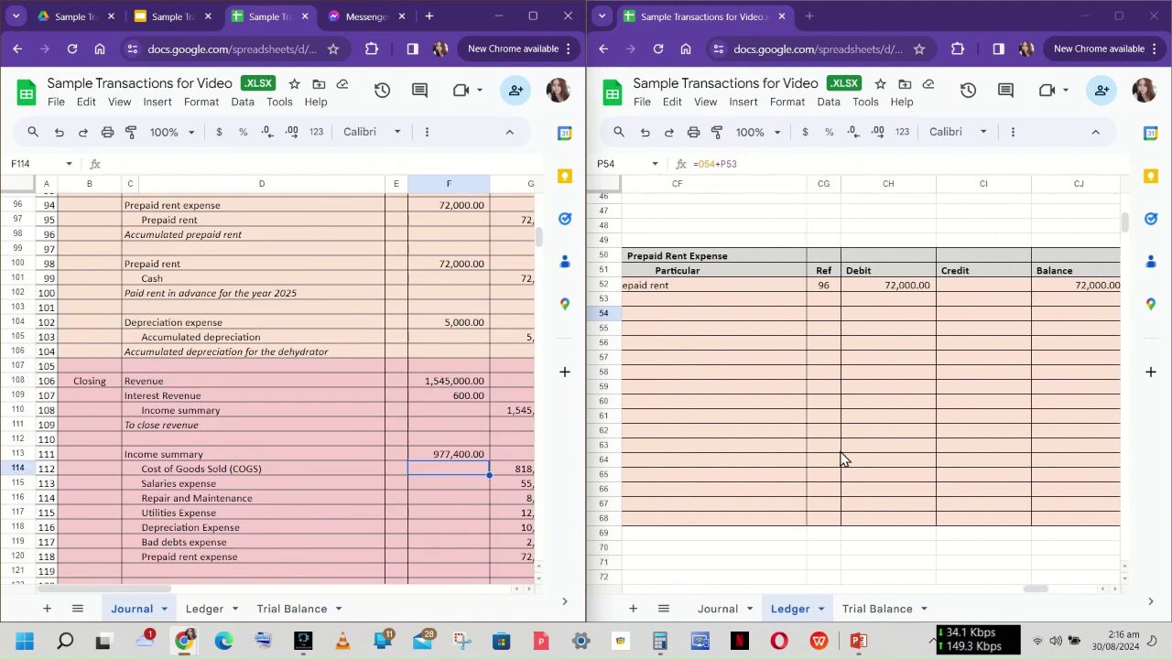
{"action": "scroll", "coordinate": [842, 461], "scroll_direction": "left", "scroll_amount": 10}
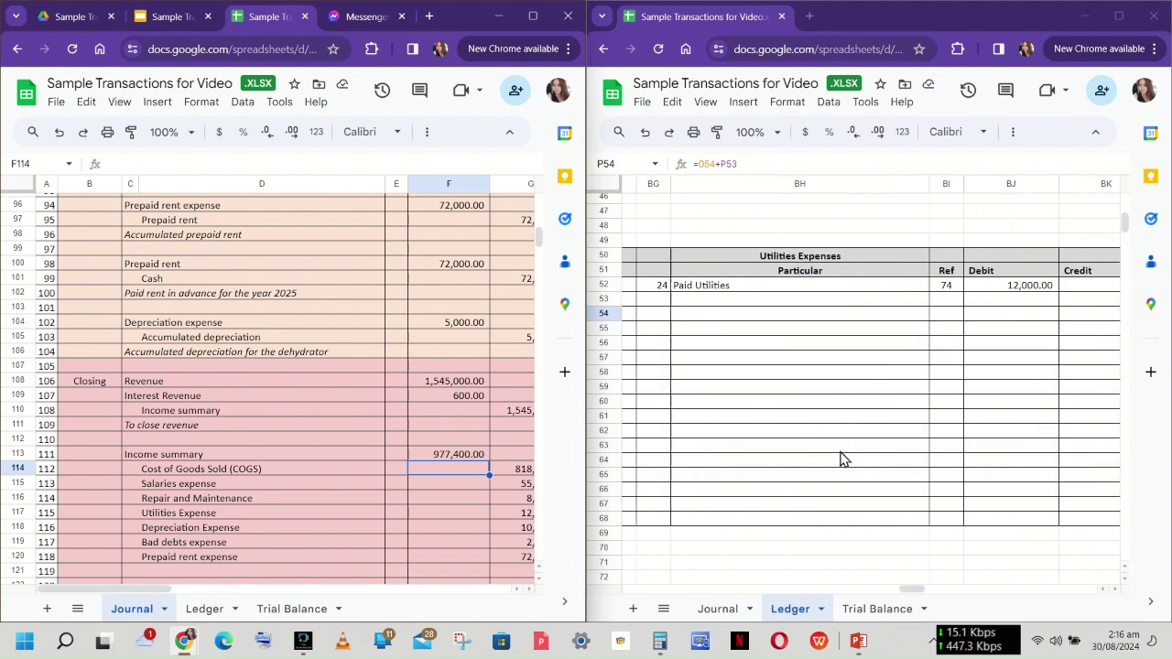
{"action": "scroll", "coordinate": [843, 460], "scroll_direction": "left", "scroll_amount": 10}
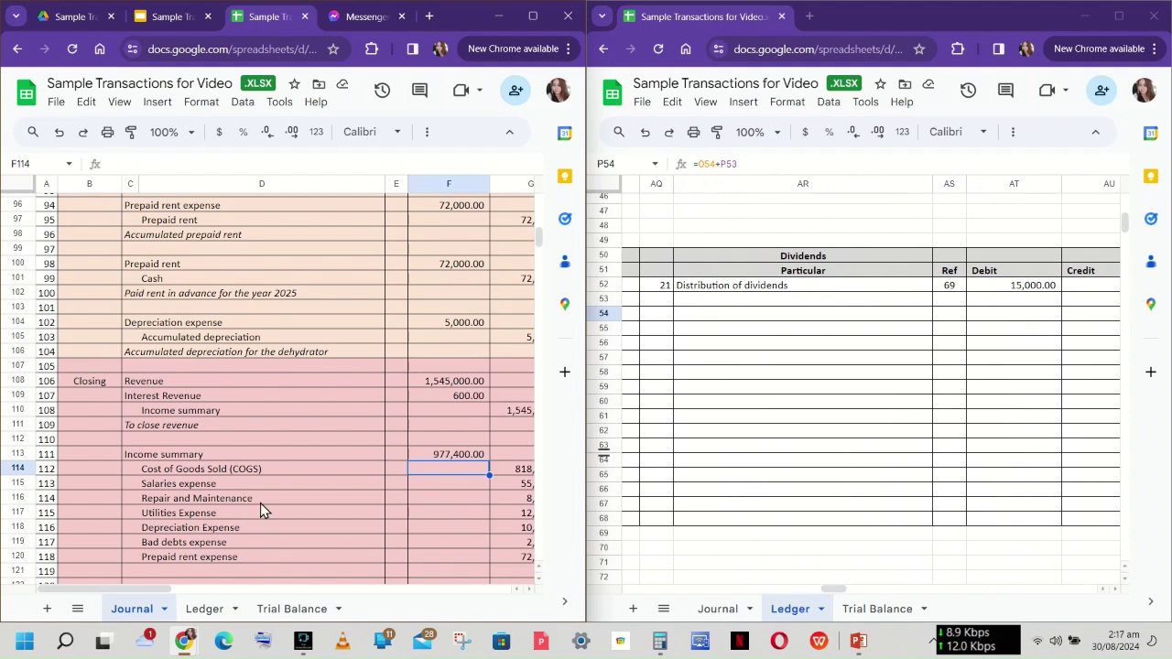
{"action": "scroll", "coordinate": [260, 504], "scroll_direction": "down", "scroll_amount": 2}
{"action": "left_click", "coordinate": [135, 501]}
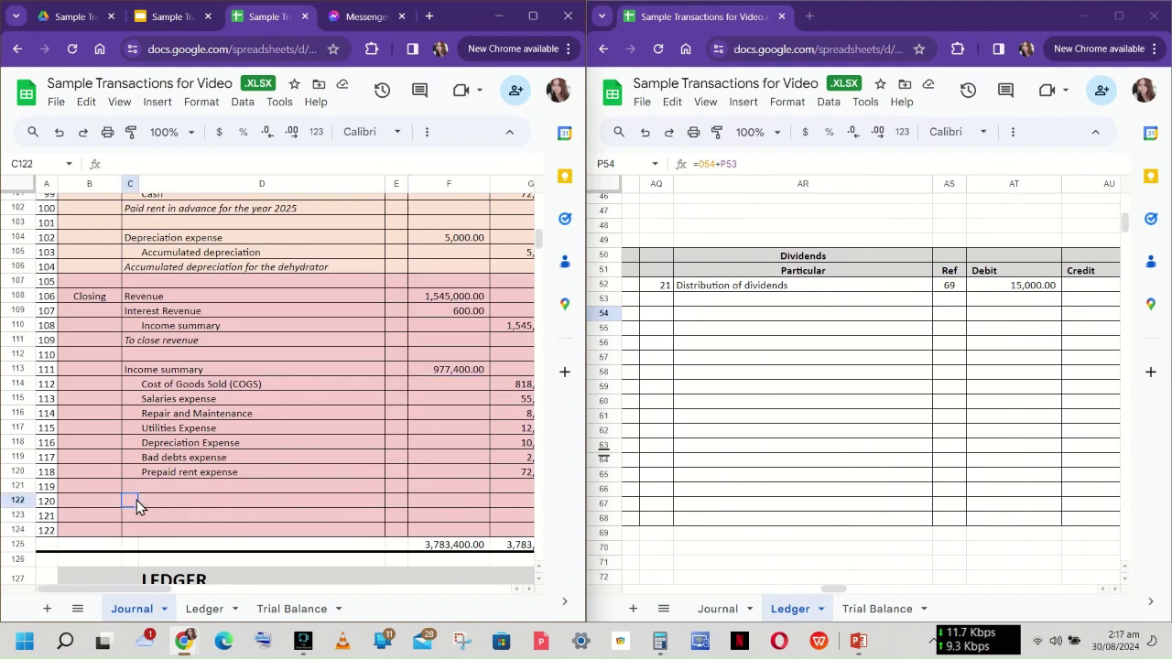
{"action": "type", "text": "Income summar"}
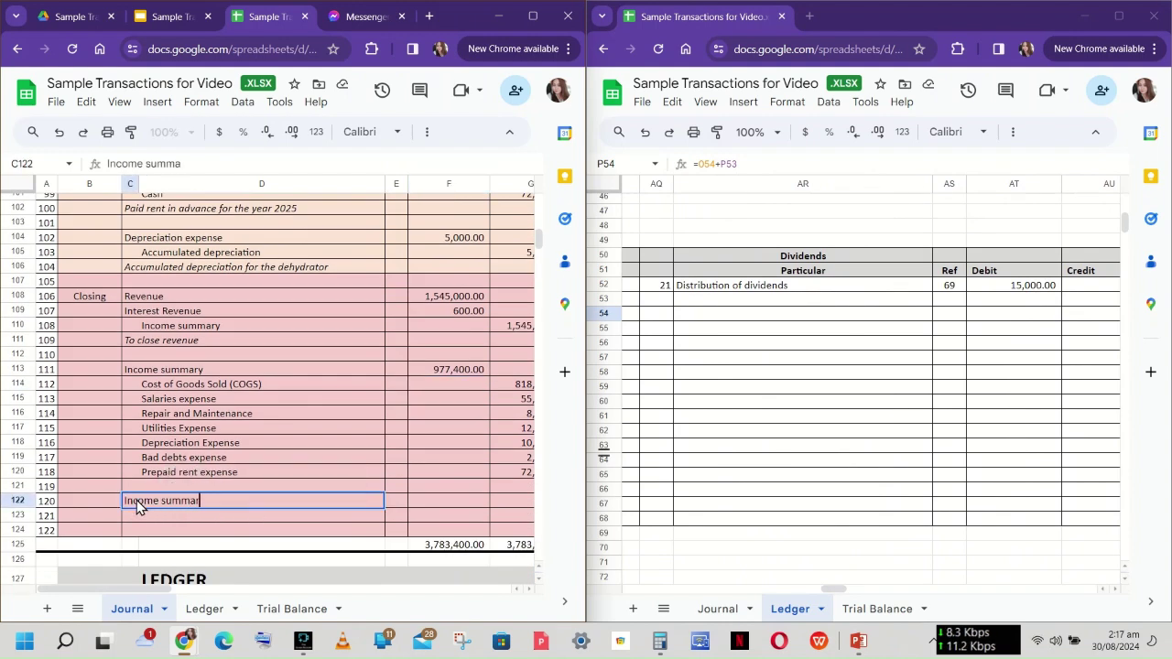
{"action": "type", "text": "y"}
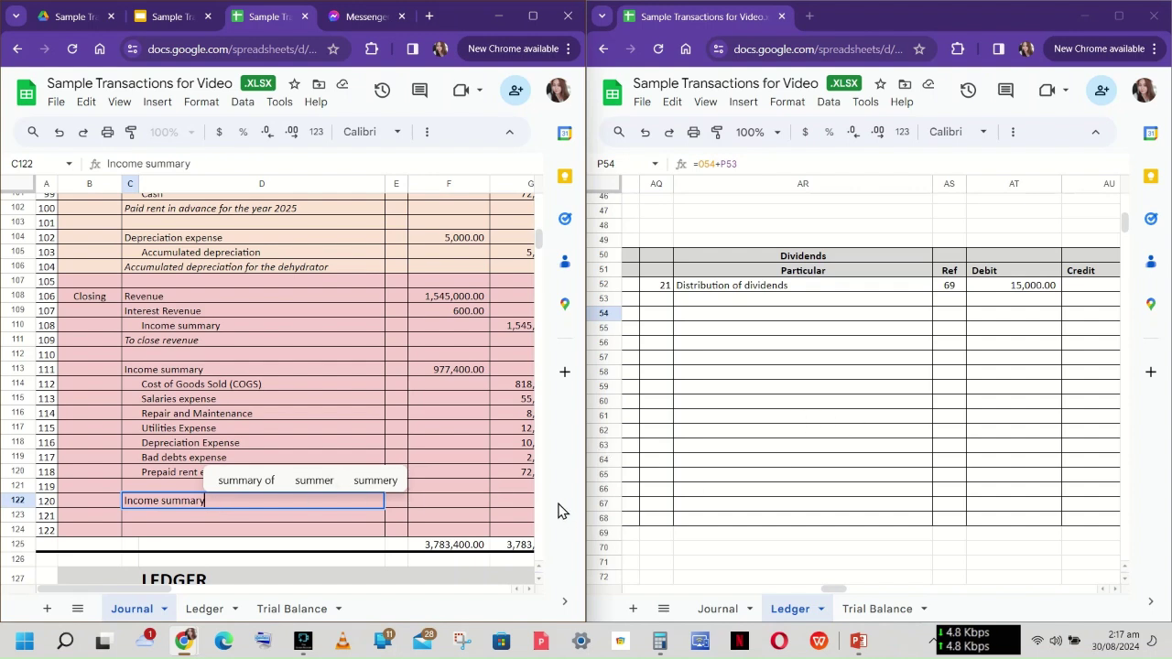
- Enter the Dividends amount of 15000 as a credit in Journal cell G123
{"action": "left_click", "coordinate": [337, 519]}
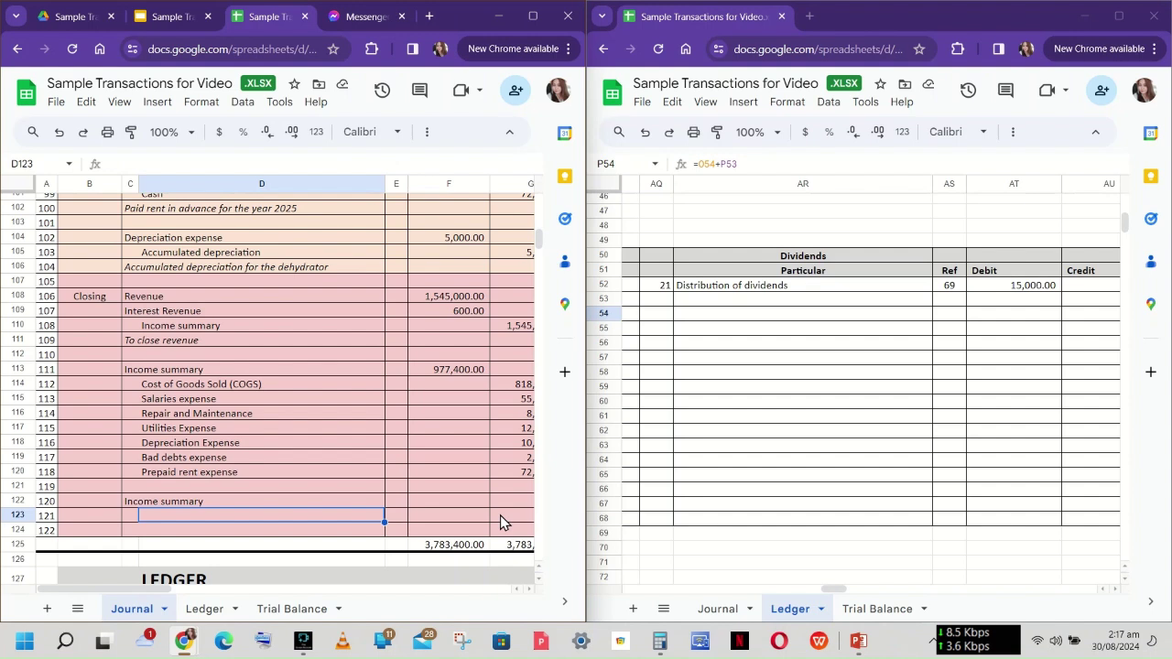
{"action": "double_click", "coordinate": [500, 519]}
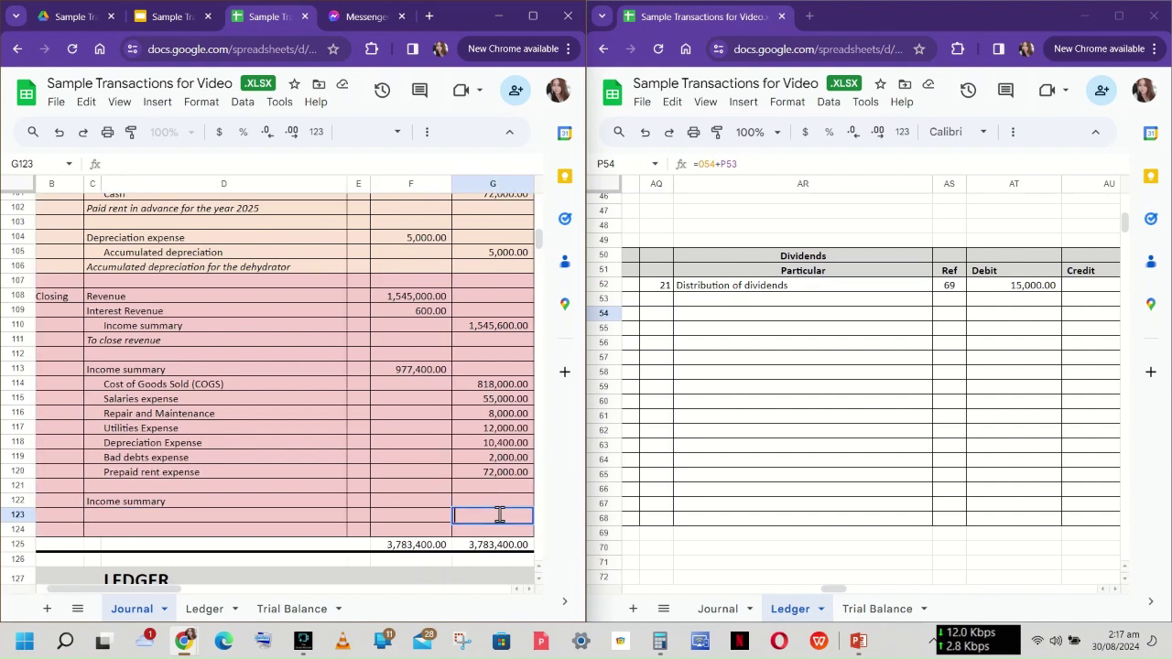
{"action": "key", "text": "Return"}
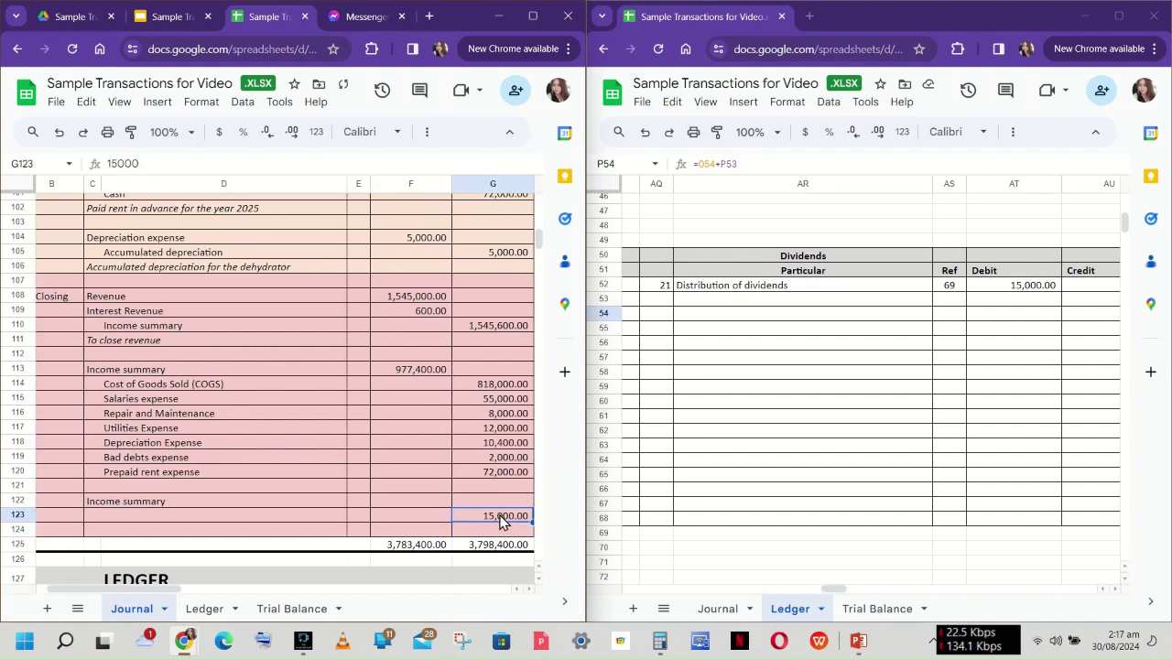
- Enter "Dividends" as the credit account title in Journal cell D123
{"action": "key", "text": "Left"}
{"action": "key", "text": "Left"}
{"action": "key", "text": "Left"}
{"action": "type", "text": "D"}
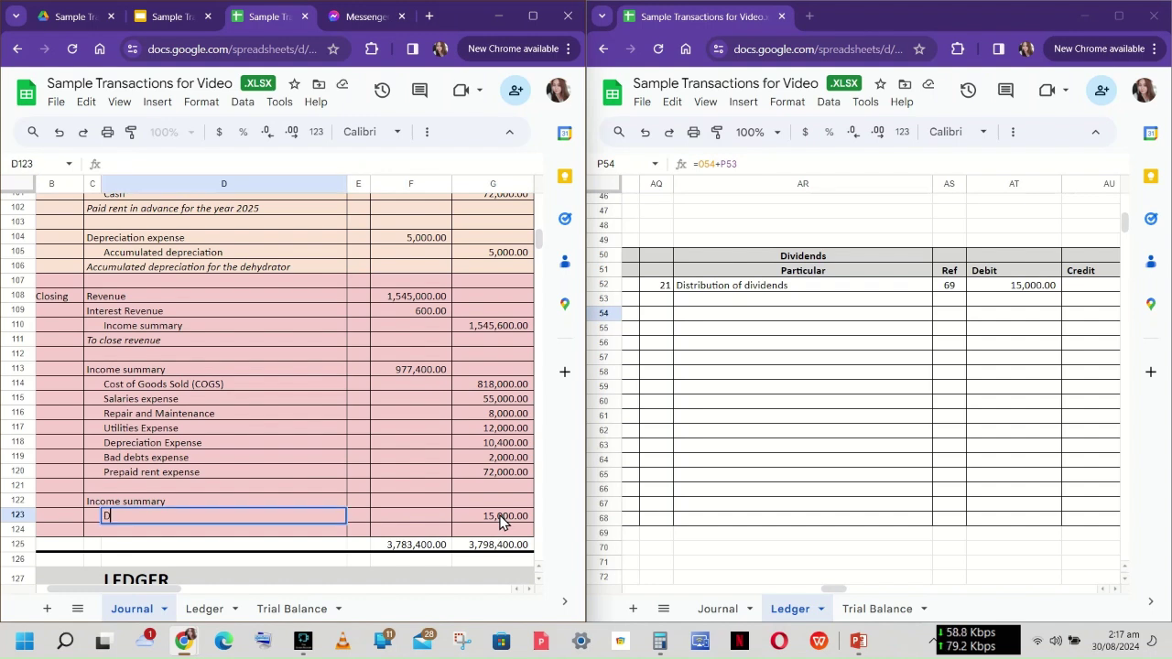
{"action": "type", "text": "ividends"}
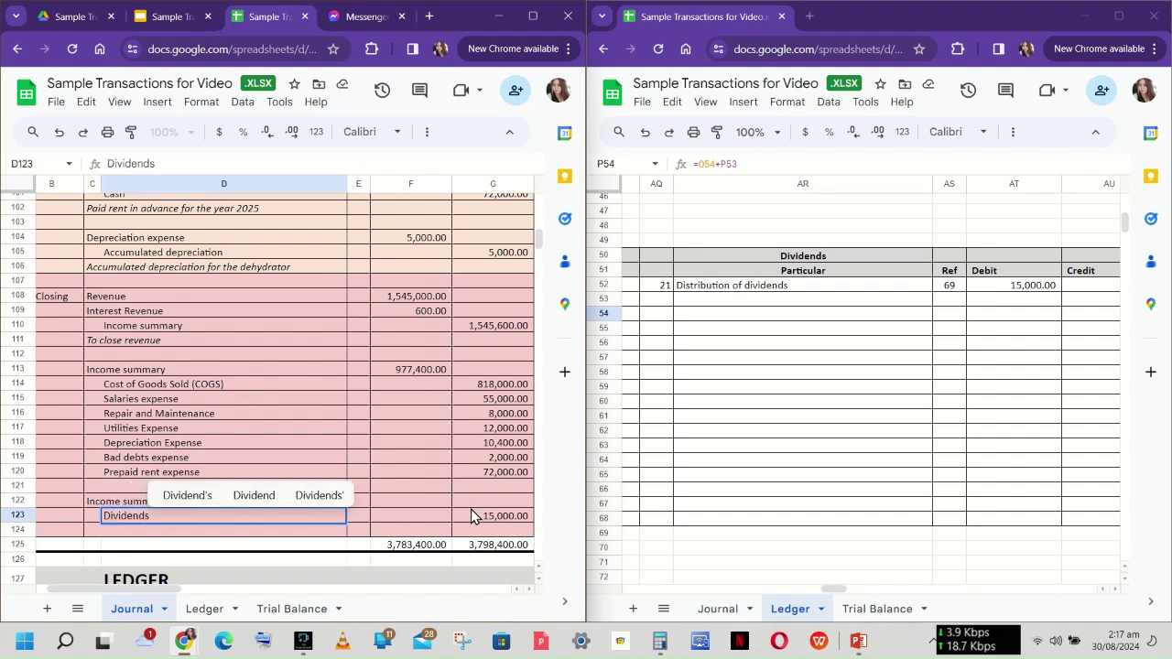
- Enter 15000 as the Income summary debit for the dividends closing entry in Journal cell F122
{"action": "left_click", "coordinate": [424, 505]}
{"action": "type", "text": "15,0"}
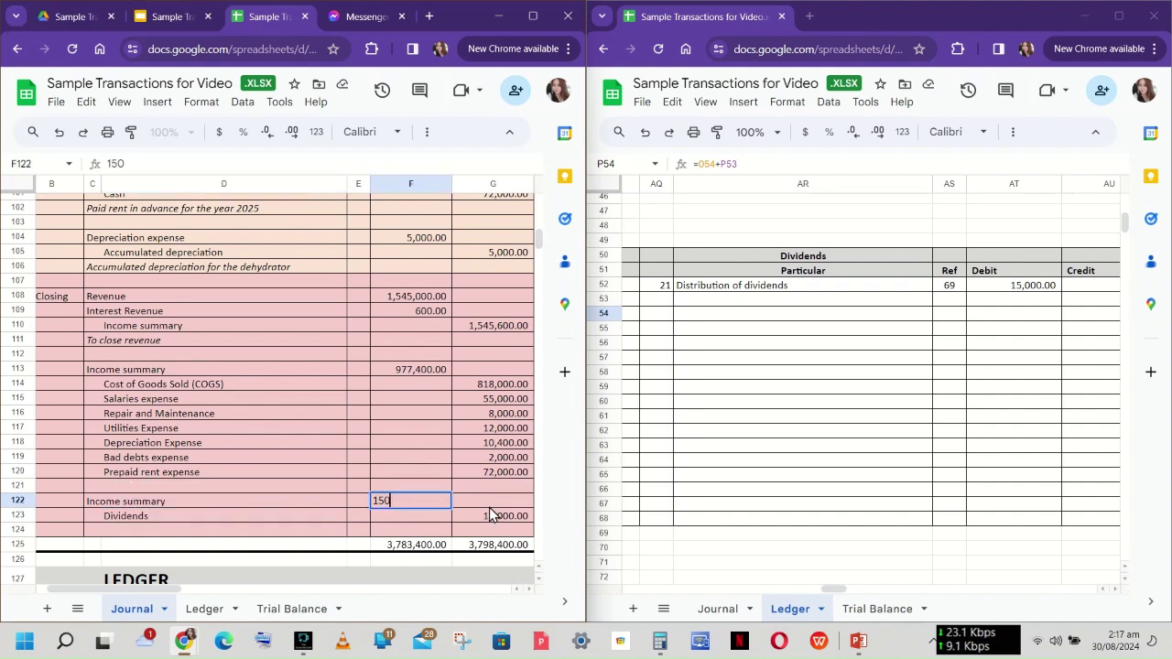
{"action": "type", "text": "00"}
{"action": "key", "text": "Return"}
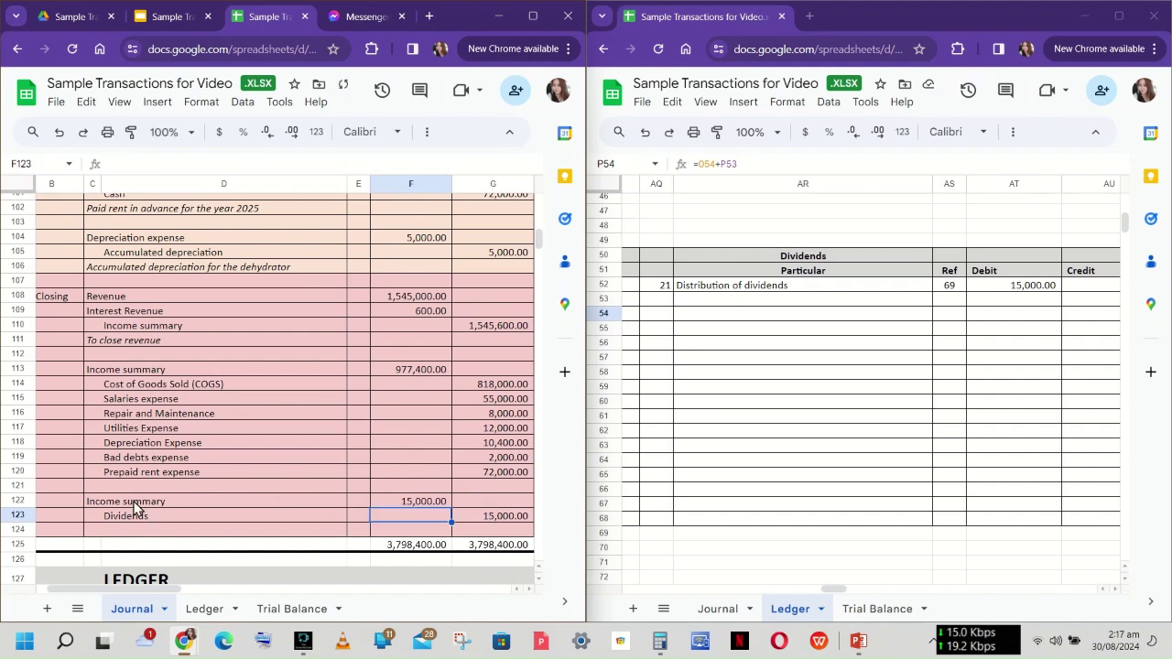
{"action": "left_click", "coordinate": [15, 529]}
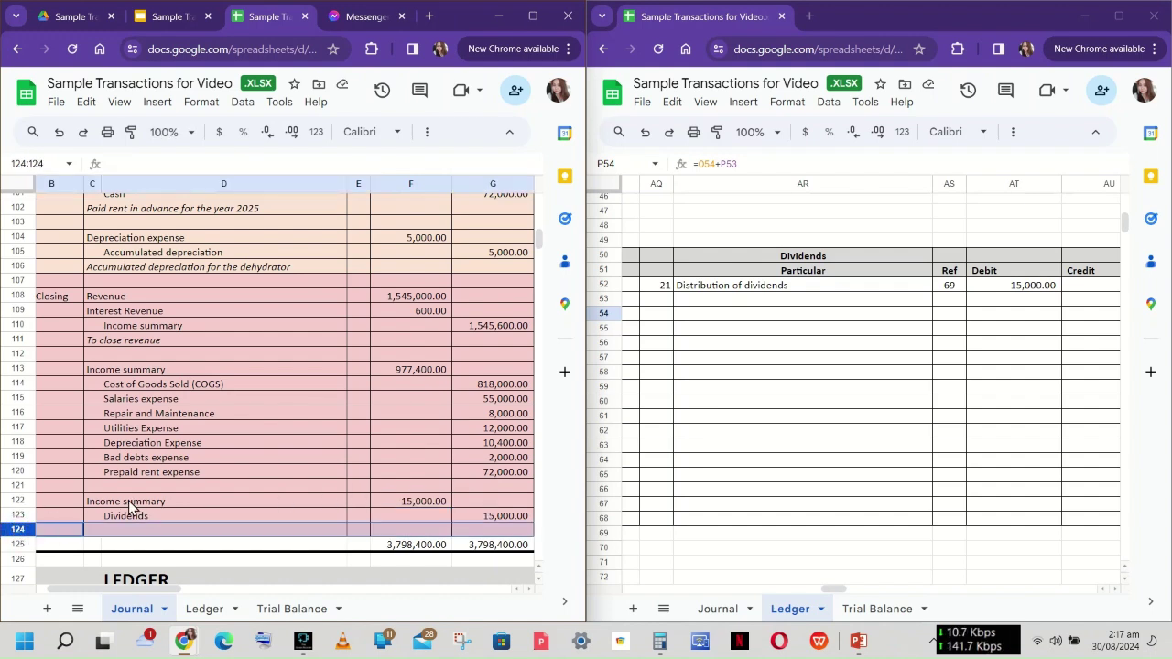
{"action": "left_click", "coordinate": [90, 371]}
- Copy the Prepaid Rent Expense table in the Ledger and paste the duplicate beside it, starting at cell CL50
{"action": "scroll", "coordinate": [781, 499], "scroll_direction": "down", "scroll_amount": 3}
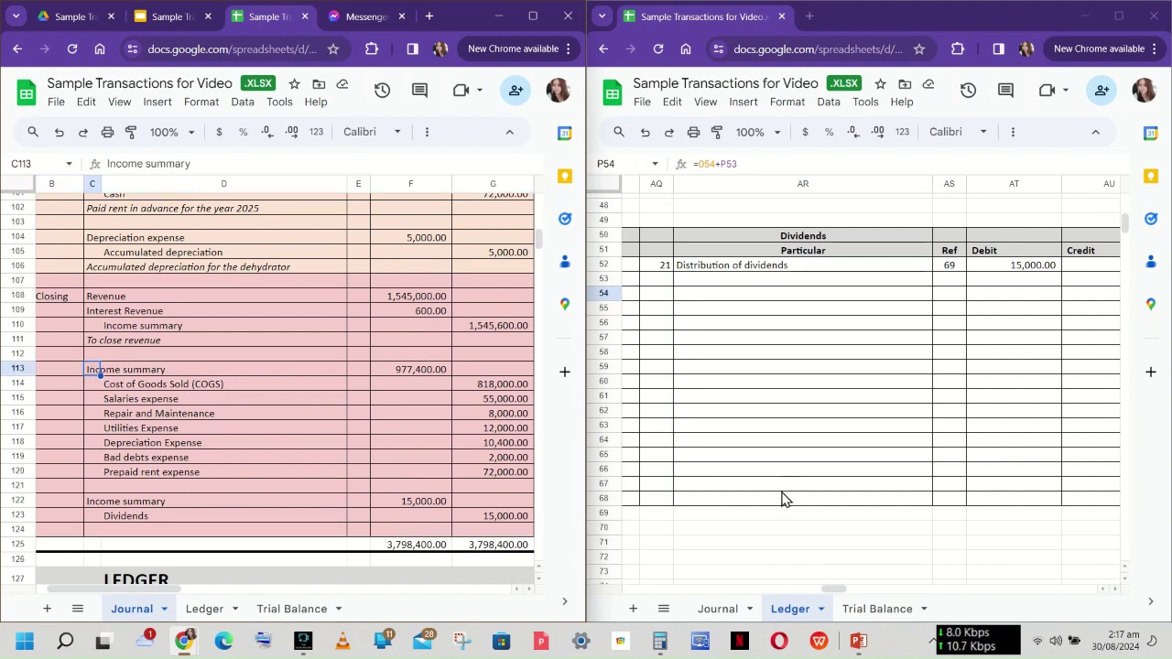
{"action": "scroll", "coordinate": [781, 499], "scroll_direction": "up", "scroll_amount": 5}
{"action": "scroll", "coordinate": [781, 499], "scroll_direction": "down", "scroll_amount": 2}
{"action": "scroll", "coordinate": [781, 499], "scroll_direction": "right", "scroll_amount": 10}
{"action": "scroll", "coordinate": [781, 499], "scroll_direction": "right", "scroll_amount": 10}
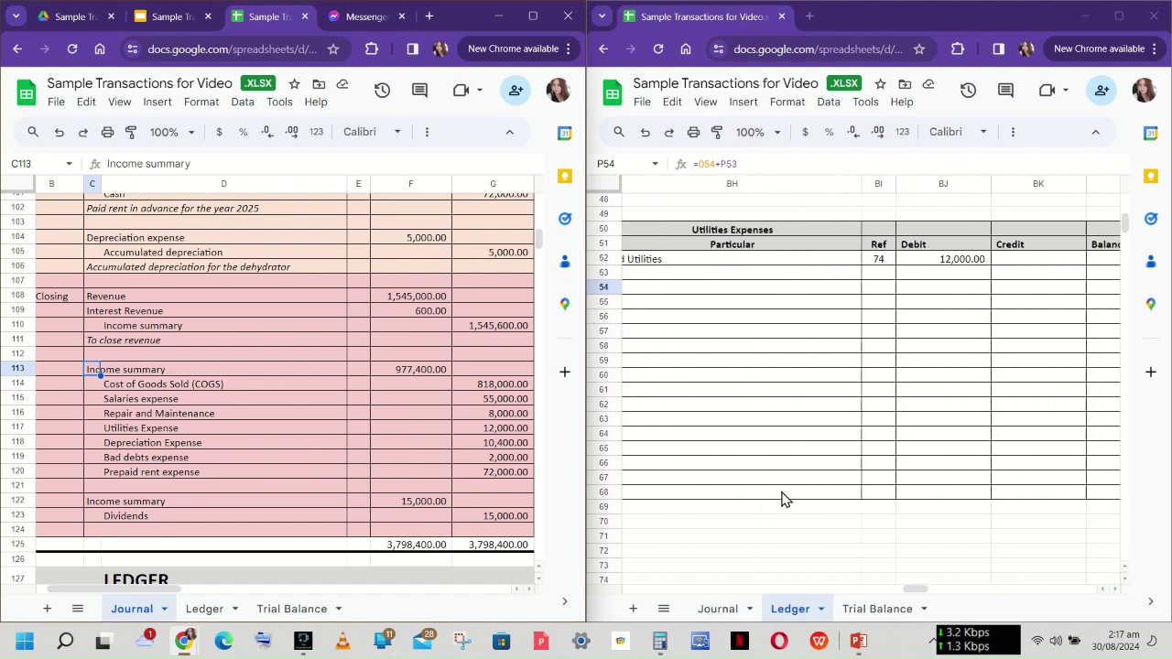
{"action": "scroll", "coordinate": [781, 499], "scroll_direction": "right", "scroll_amount": 8}
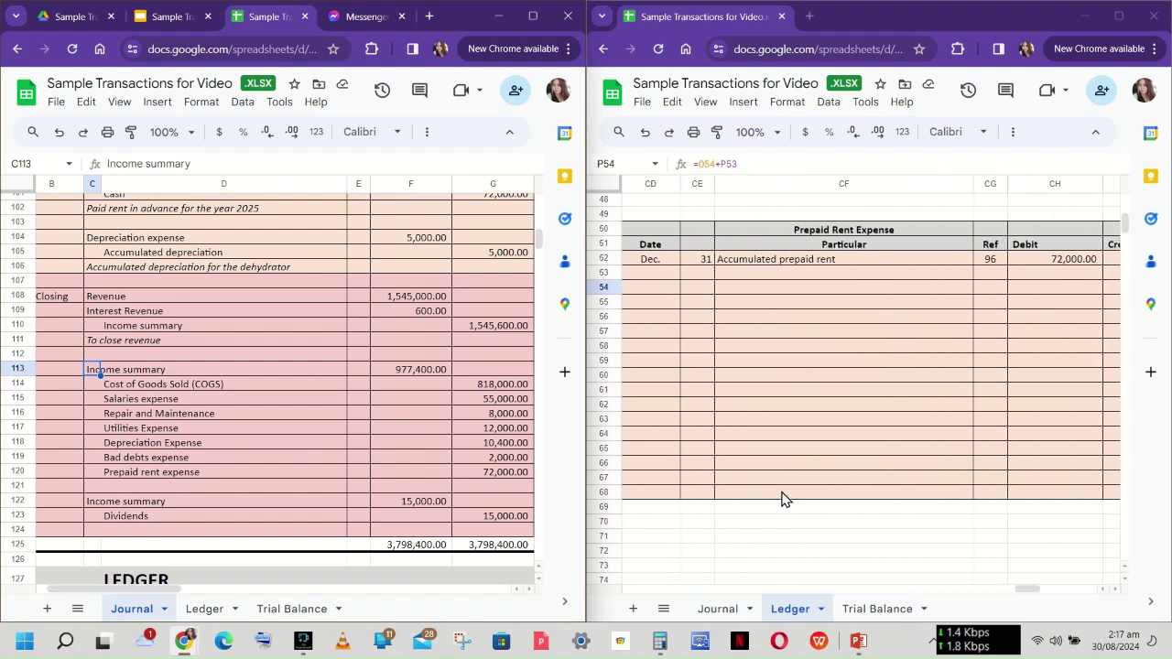
{"action": "scroll", "coordinate": [781, 499], "scroll_direction": "left", "scroll_amount": 2}
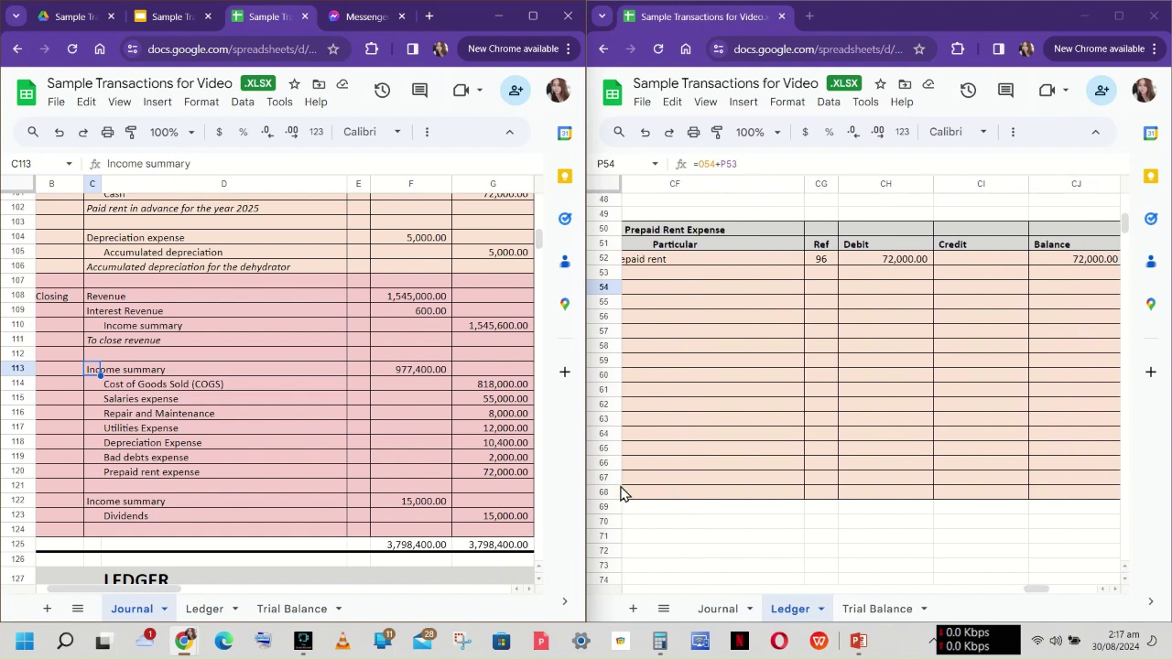
{"action": "left_click", "coordinate": [896, 374]}
{"action": "scroll", "coordinate": [886, 374], "scroll_direction": "left", "scroll_amount": 4}
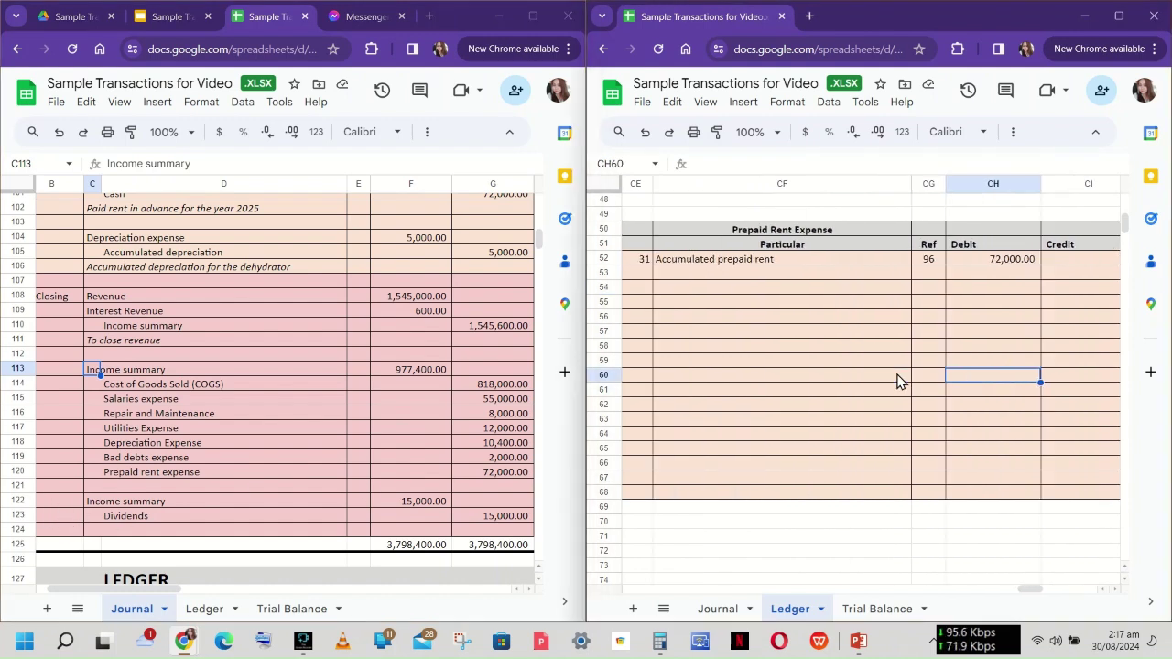
{"action": "left_click_drag", "start_coordinate": [735, 231], "coordinate": [952, 497]}
{"action": "scroll", "coordinate": [950, 439], "scroll_direction": "right", "scroll_amount": 2}
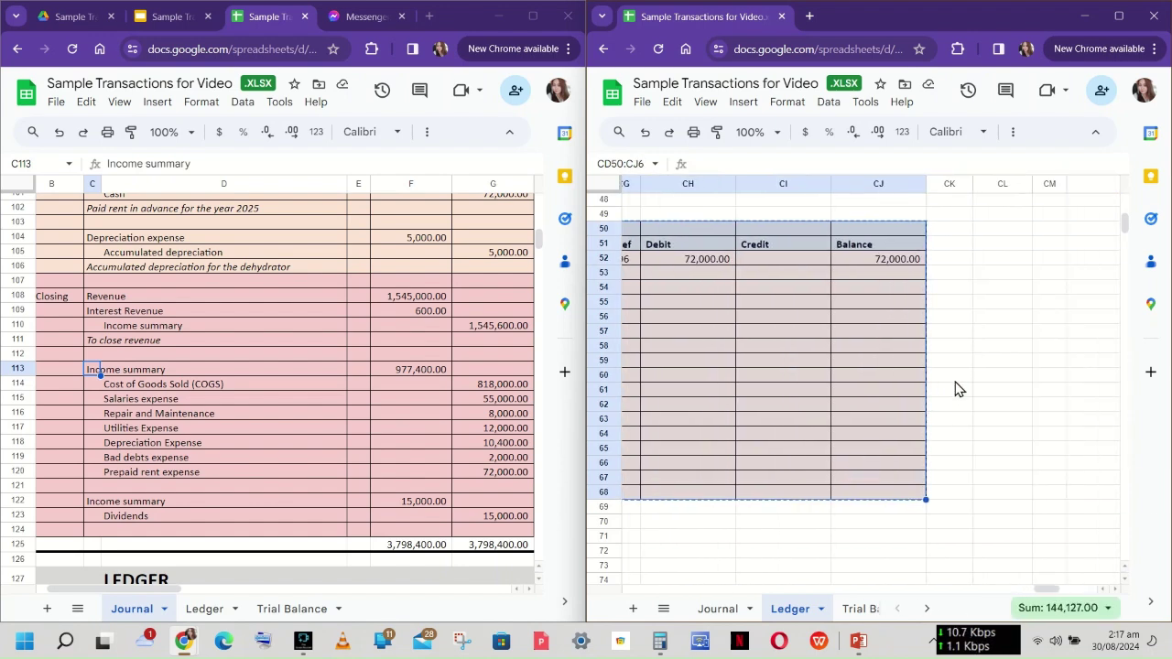
{"action": "left_click", "coordinate": [993, 231]}
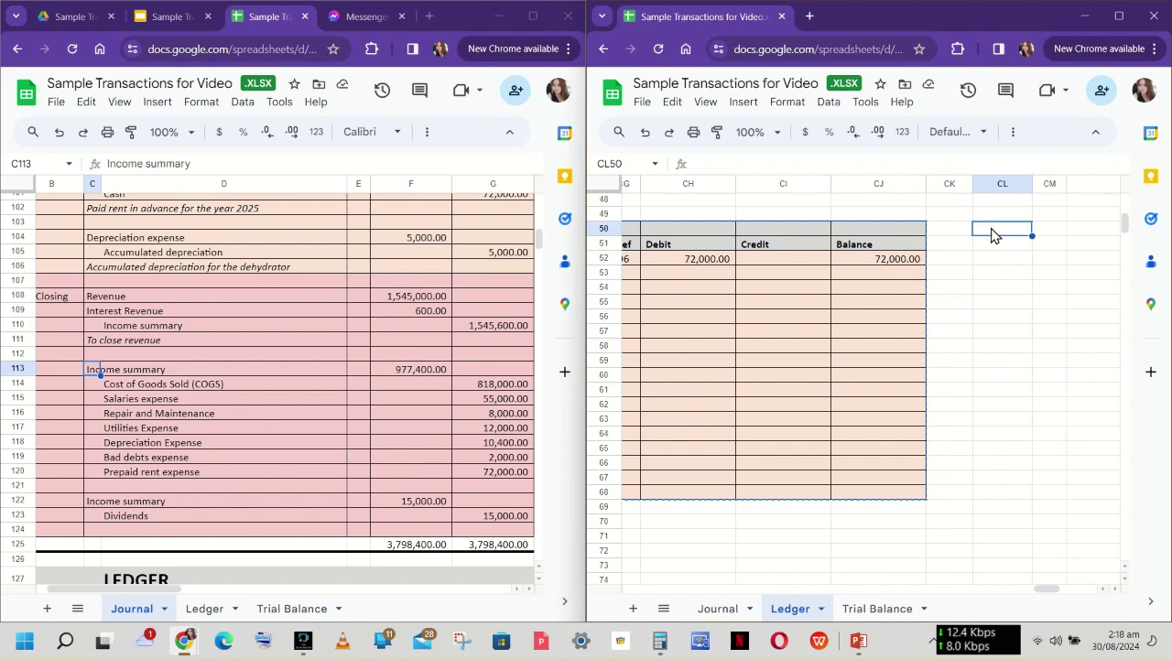
{"action": "key", "text": "ctrl+v"}
- Set the date in CL52 of the pasted ledger table to "Closing" and clear the day number in CM52
{"action": "left_click", "coordinate": [994, 263]}
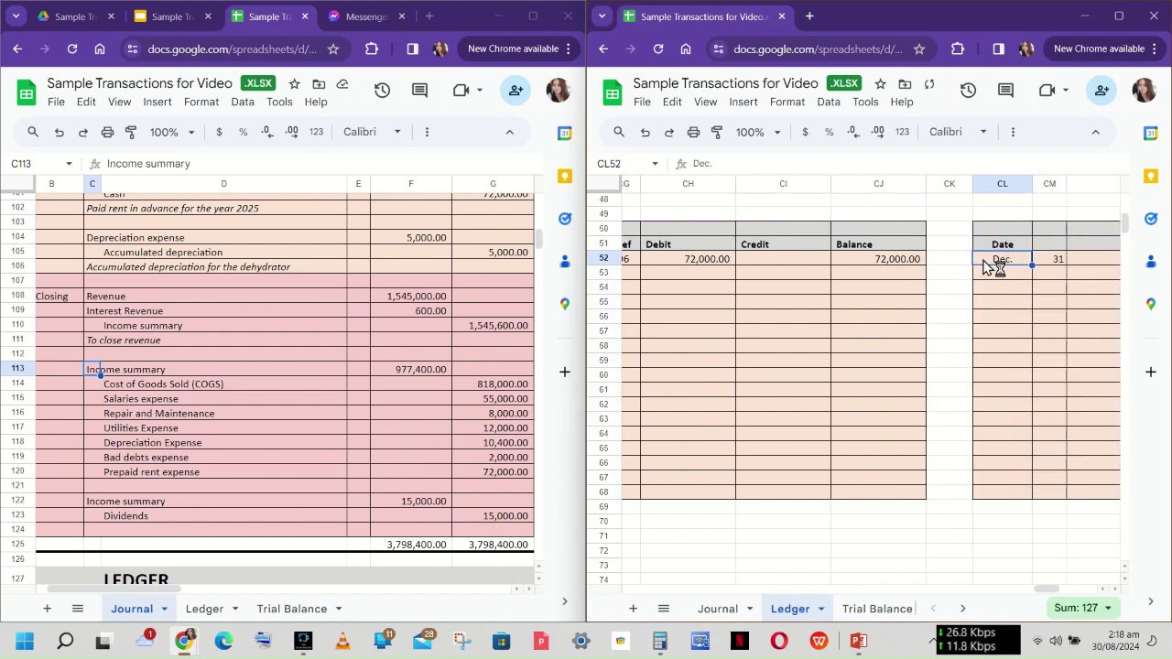
{"action": "type", "text": "Closing"}
{"action": "key", "text": "Right"}
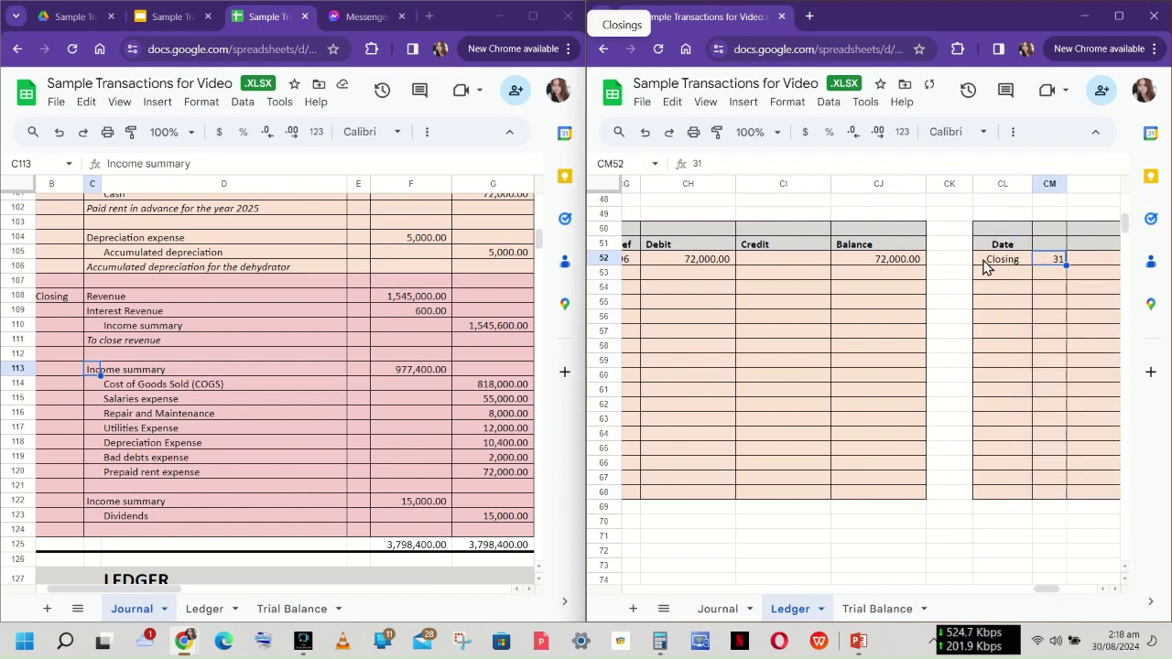
- Fill the body of the pasted ledger table, CL52:CR68, with light red
{"action": "left_click", "coordinate": [986, 265]}
{"action": "key", "text": "ctrl+shift+Down"}
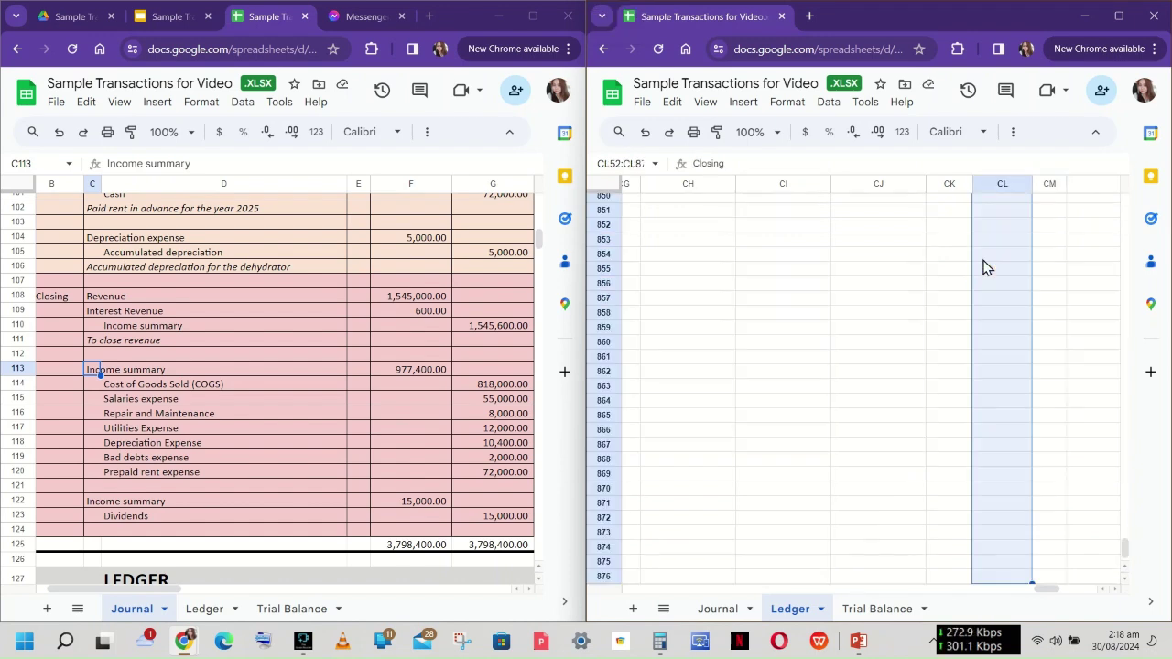
{"action": "key", "text": "ctrl+shift+Up"}
{"action": "key", "text": "shift+Down"}
{"action": "key", "text": "shift+Down"}
{"action": "key", "text": "shift+Down"}
{"action": "key", "text": "shift+Down"}
{"action": "key", "text": "shift+Down"}
{"action": "key", "text": "shift+Down"}
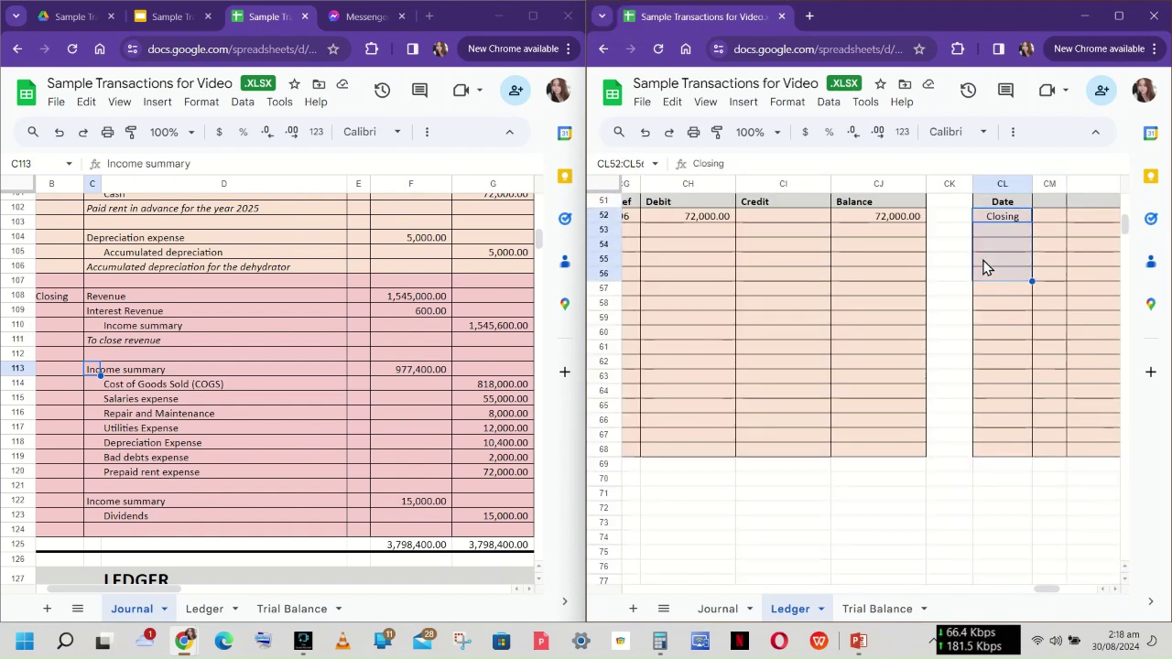
{"action": "key", "text": "shift+Down"}
{"action": "key", "text": "shift+Down"}
{"action": "key", "text": "shift+Down"}
{"action": "key", "text": "shift+Down"}
{"action": "key", "text": "shift+Down"}
{"action": "key", "text": "shift+Down"}
{"action": "key", "text": "shift+Down"}
{"action": "key", "text": "shift+Down"}
{"action": "key", "text": "shift+Down"}
{"action": "key", "text": "shift+Down"}
{"action": "key", "text": "shift+Right"}
{"action": "key", "text": "shift+Right"}
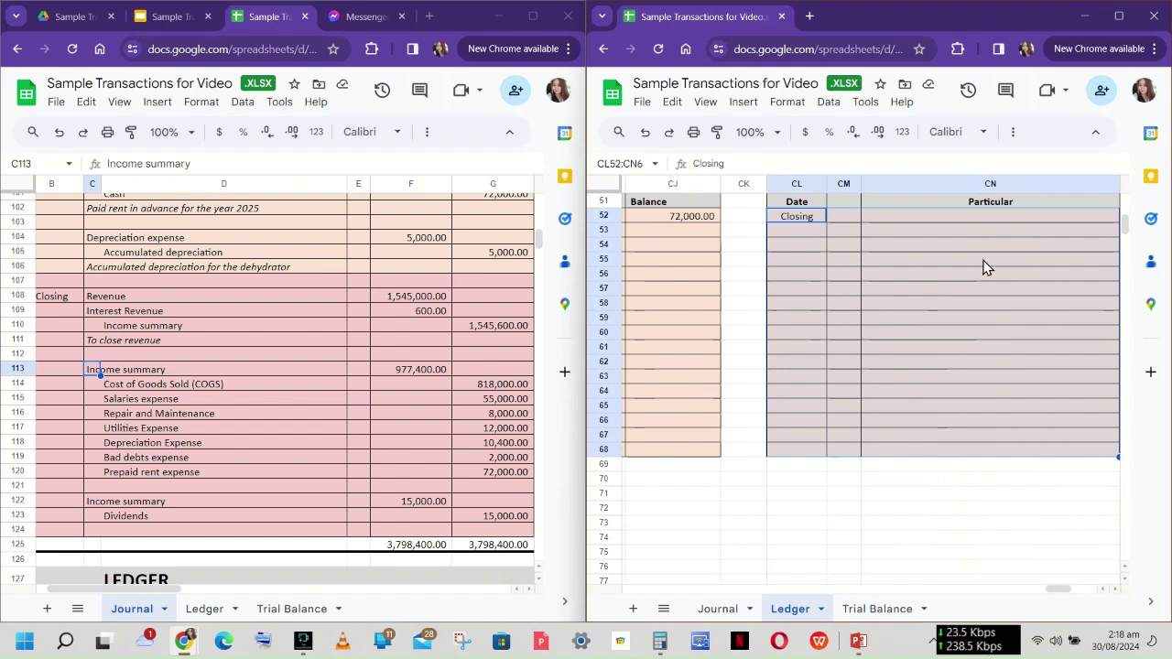
{"action": "key", "text": "shift+Right"}
{"action": "key", "text": "shift+Right"}
{"action": "key", "text": "shift+Right"}
{"action": "key", "text": "shift+Right"}
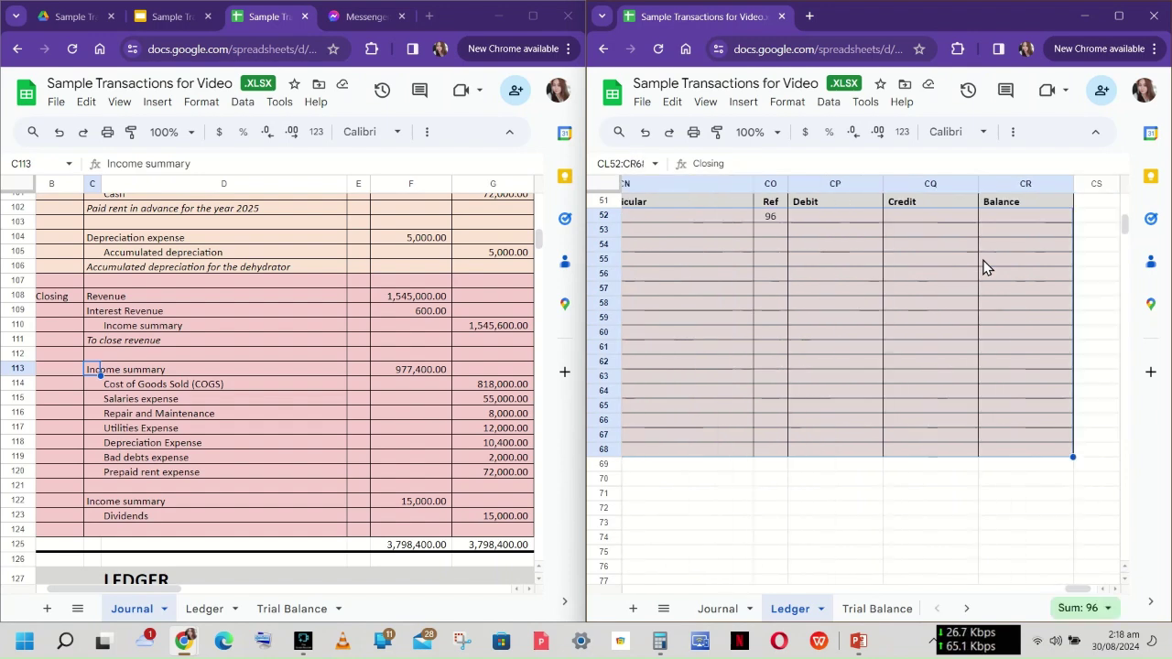
{"action": "left_click", "coordinate": [1012, 132]}
{"action": "left_click", "coordinate": [779, 162]}
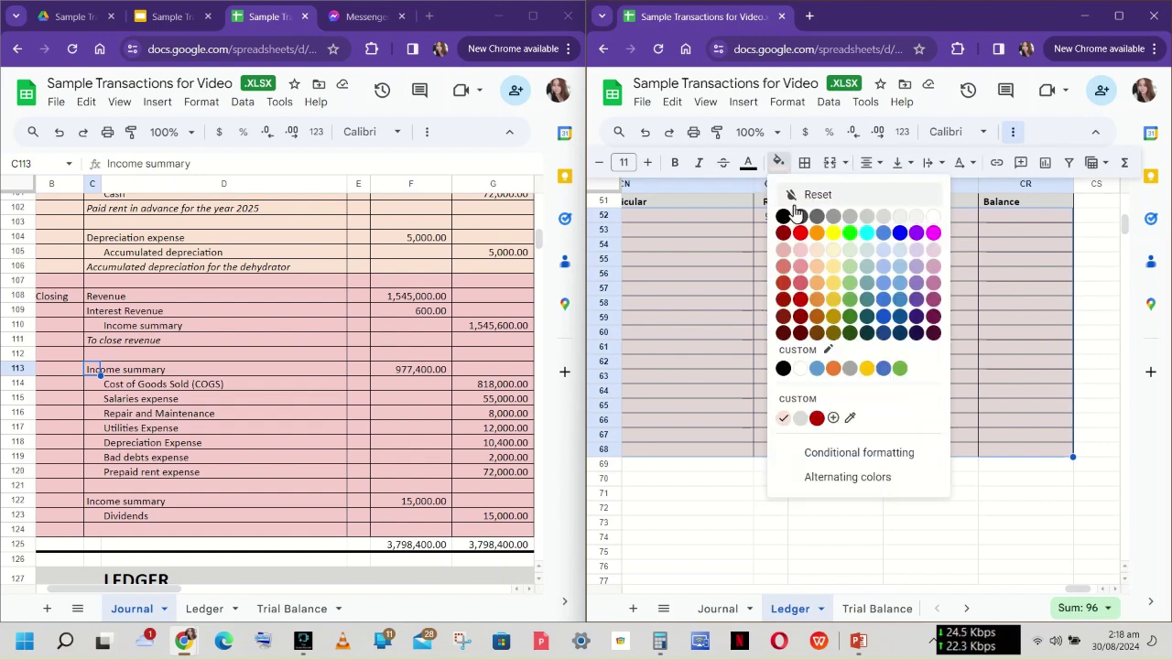
{"action": "left_click", "coordinate": [798, 255]}
{"action": "left_click", "coordinate": [793, 319]}
{"action": "scroll", "coordinate": [793, 331], "scroll_direction": "left", "scroll_amount": 5}
{"action": "scroll", "coordinate": [792, 334], "scroll_direction": "left", "scroll_amount": 1}
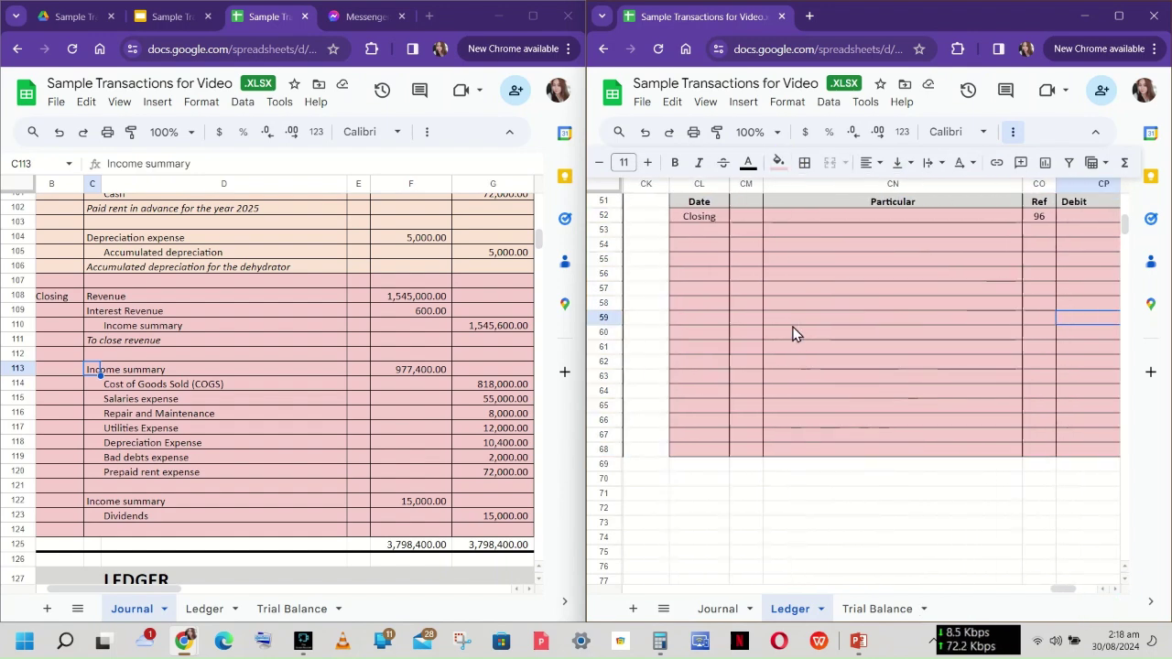
{"action": "left_click", "coordinate": [771, 218]}
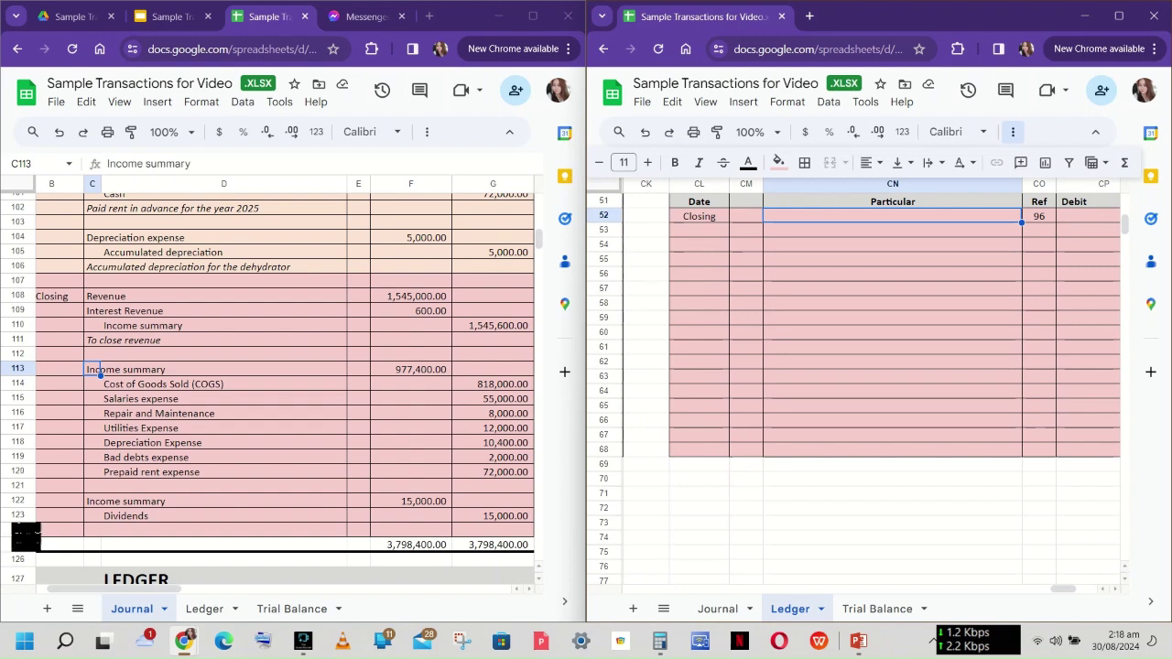
- Insert 3 rows below rows 122–124 in the Journal
{"action": "left_click", "coordinate": [16, 528]}
{"action": "left_click_drag", "start_coordinate": [16, 531], "coordinate": [16, 501]}
{"action": "right_click", "coordinate": [18, 526]}
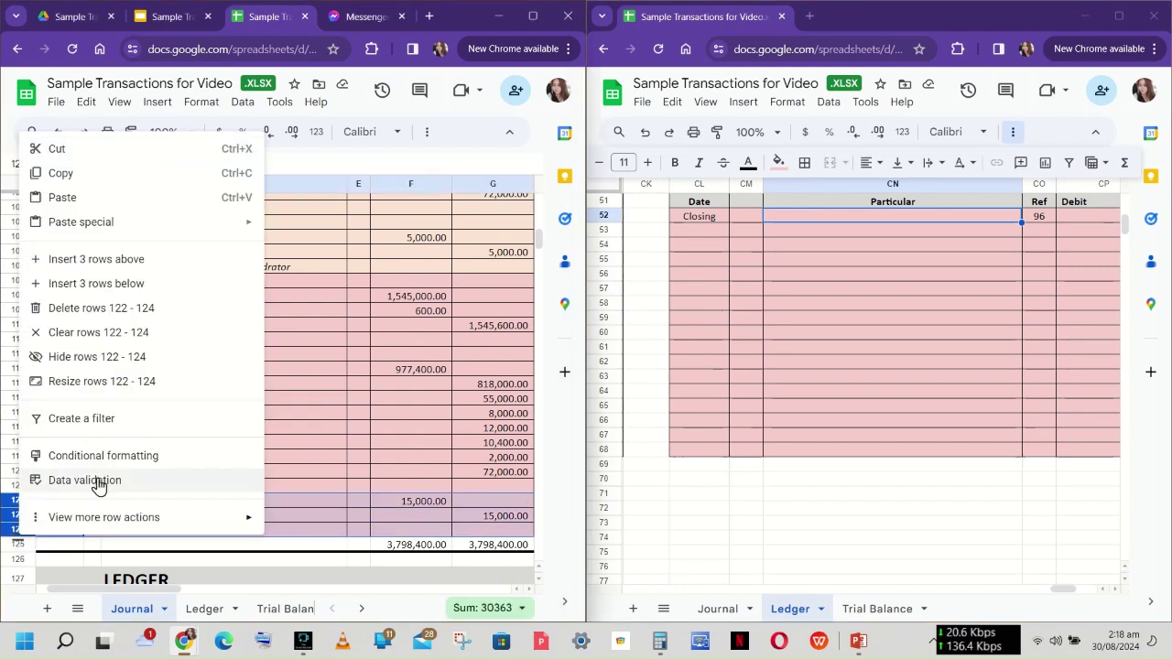
{"action": "left_click", "coordinate": [126, 284]}
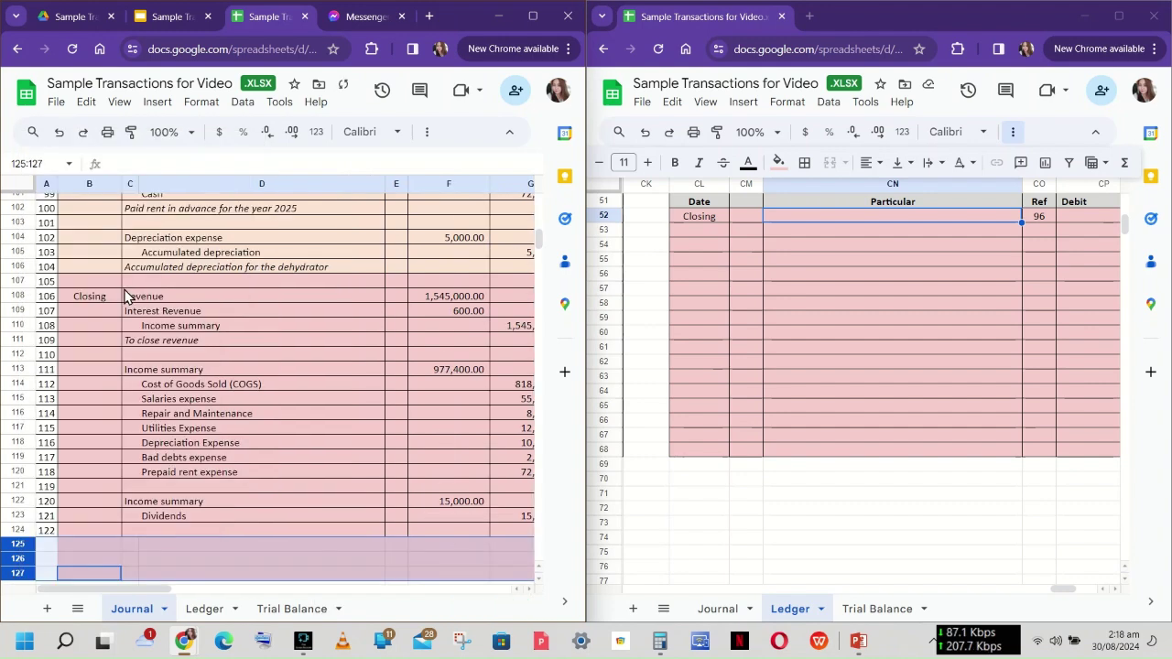
- Apply all borders to the new Journal rows, range B125:G127
{"action": "scroll", "coordinate": [275, 537], "scroll_direction": "right", "scroll_amount": 2}
{"action": "left_click_drag", "start_coordinate": [456, 558], "coordinate": [101, 529]}
{"action": "mouse_move", "coordinate": [74, 543]}
{"action": "left_mouse_down"}
{"action": "mouse_move", "coordinate": [12, 531]}
{"action": "mouse_move", "coordinate": [65, 538]}
{"action": "left_mouse_up"}
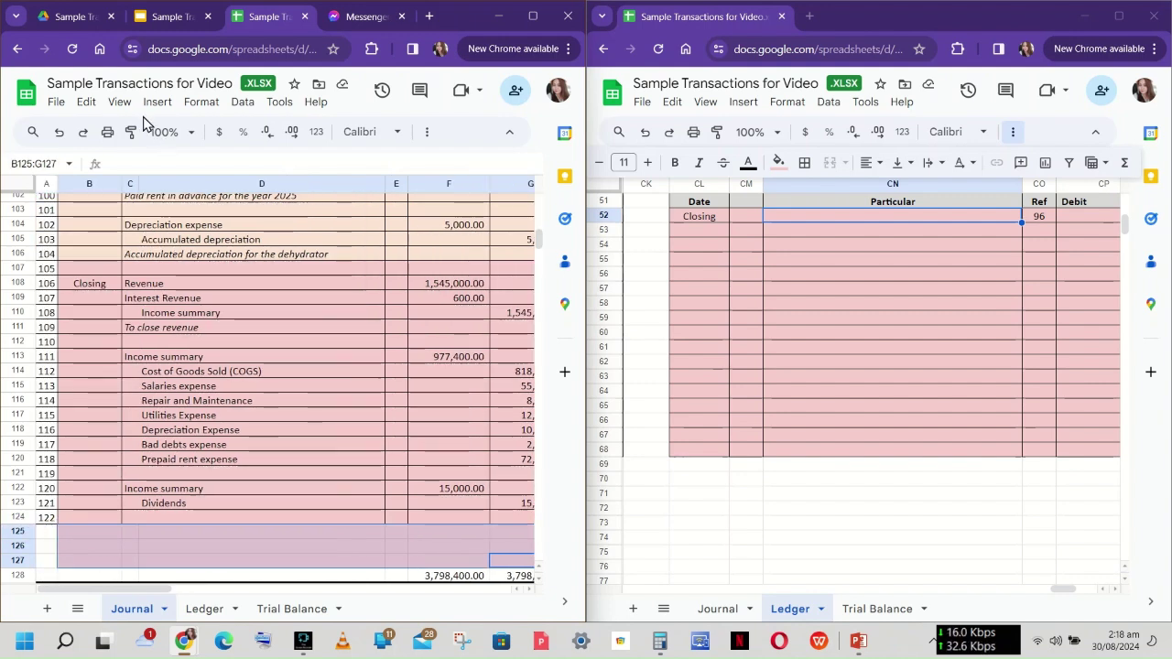
{"action": "left_click", "coordinate": [427, 132]}
{"action": "left_click", "coordinate": [218, 163]}
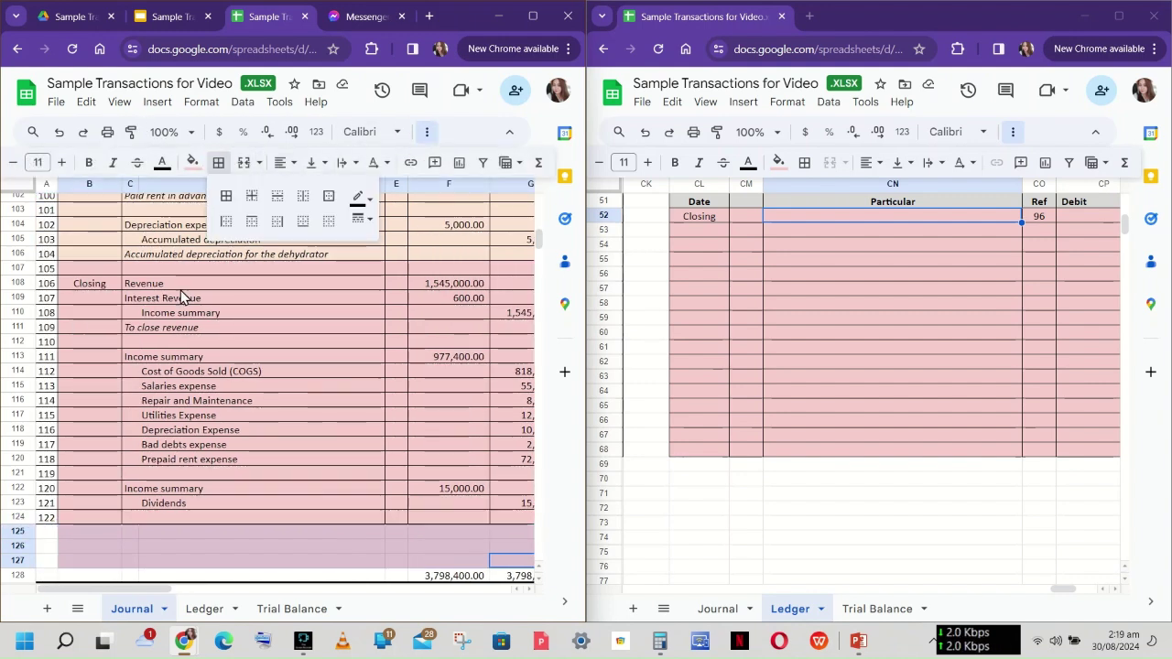
{"action": "left_click", "coordinate": [226, 193]}
- Extend the Journal line numbering in column A down through the new rows to 125
{"action": "left_click", "coordinate": [47, 446]}
{"action": "left_click_drag", "start_coordinate": [51, 451], "coordinate": [54, 563]}
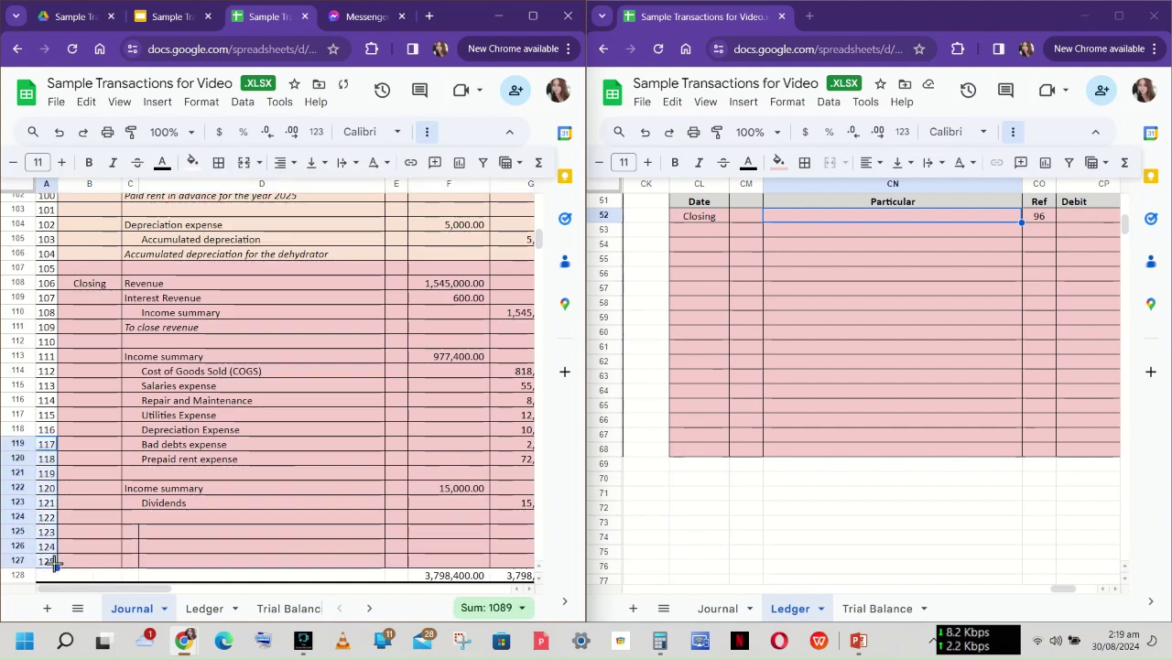
{"action": "left_click", "coordinate": [149, 533]}
- Retitle the pasted ledger table in cell CN50 as "Income summary"
{"action": "scroll", "coordinate": [870, 371], "scroll_direction": "up", "scroll_amount": 1}
{"action": "scroll", "coordinate": [869, 371], "scroll_direction": "up", "scroll_amount": 1}
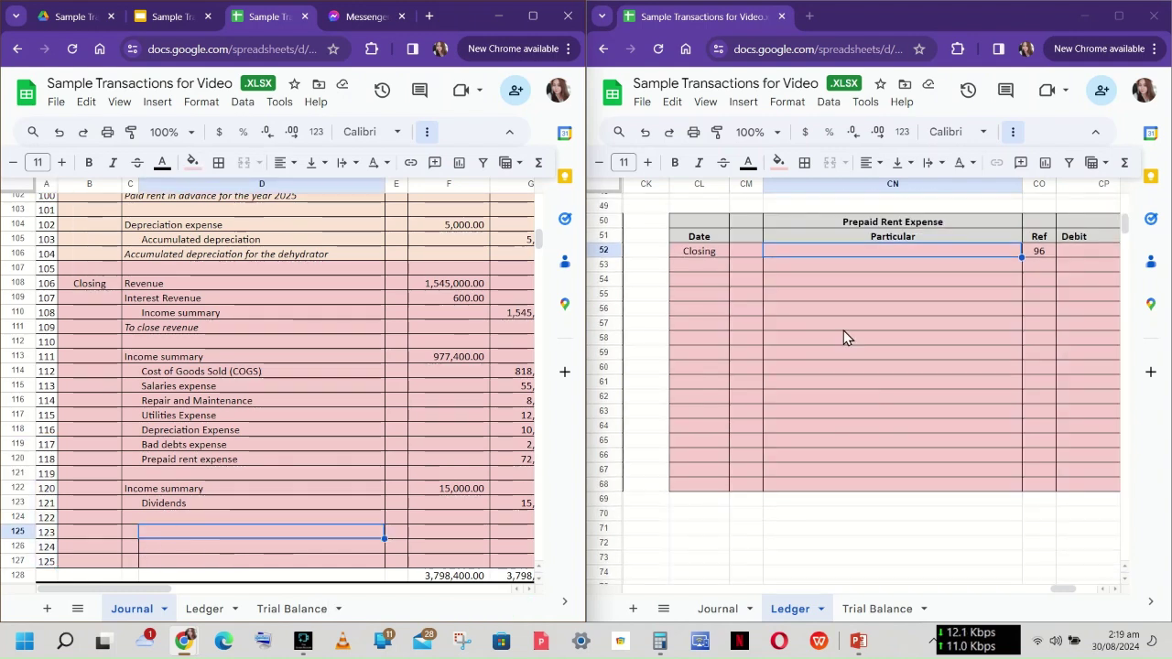
{"action": "left_click", "coordinate": [851, 221]}
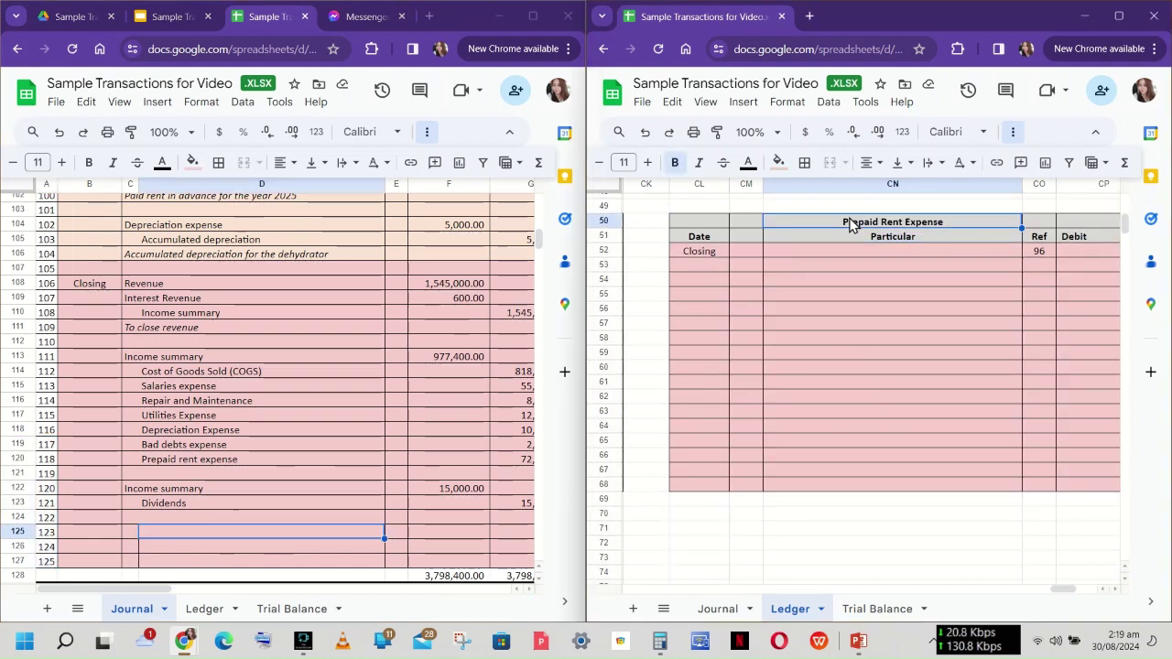
{"action": "type", "text": "Inbco"}
{"action": "key", "text": "BackSpace"}
{"action": "key", "text": "BackSpace"}
{"action": "key", "text": "BackSpace"}
{"action": "type", "text": "come summary"}
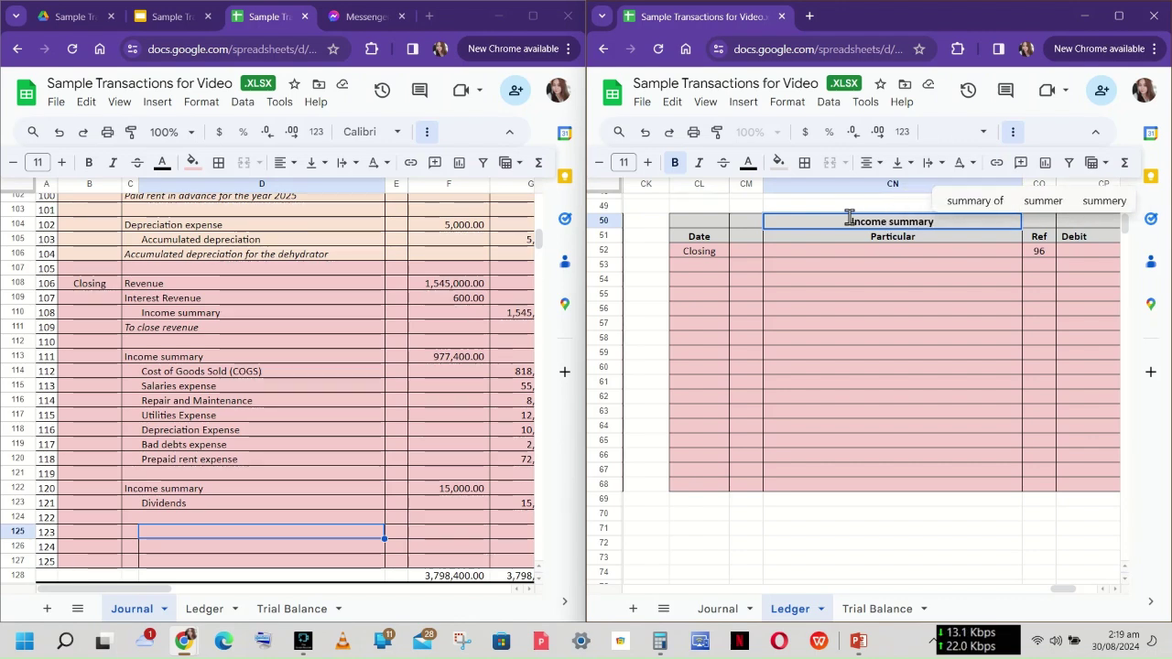
{"action": "scroll", "coordinate": [947, 328], "scroll_direction": "right", "scroll_amount": 1}
{"action": "scroll", "coordinate": [264, 412], "scroll_direction": "up", "scroll_amount": 2}
{"action": "scroll", "coordinate": [263, 413], "scroll_direction": "down", "scroll_amount": 2}
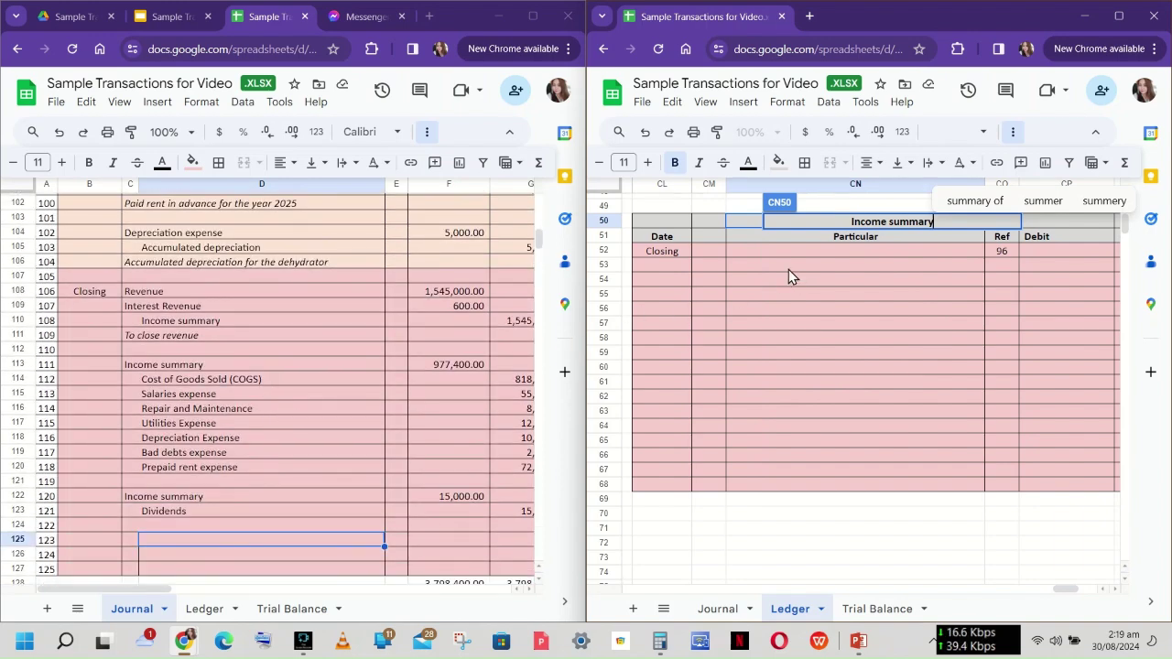
- Link the Income summary table's first Particular, Ledger cell CN52, to the Journal description "To close revenue" in C111
{"action": "left_click", "coordinate": [736, 253]}
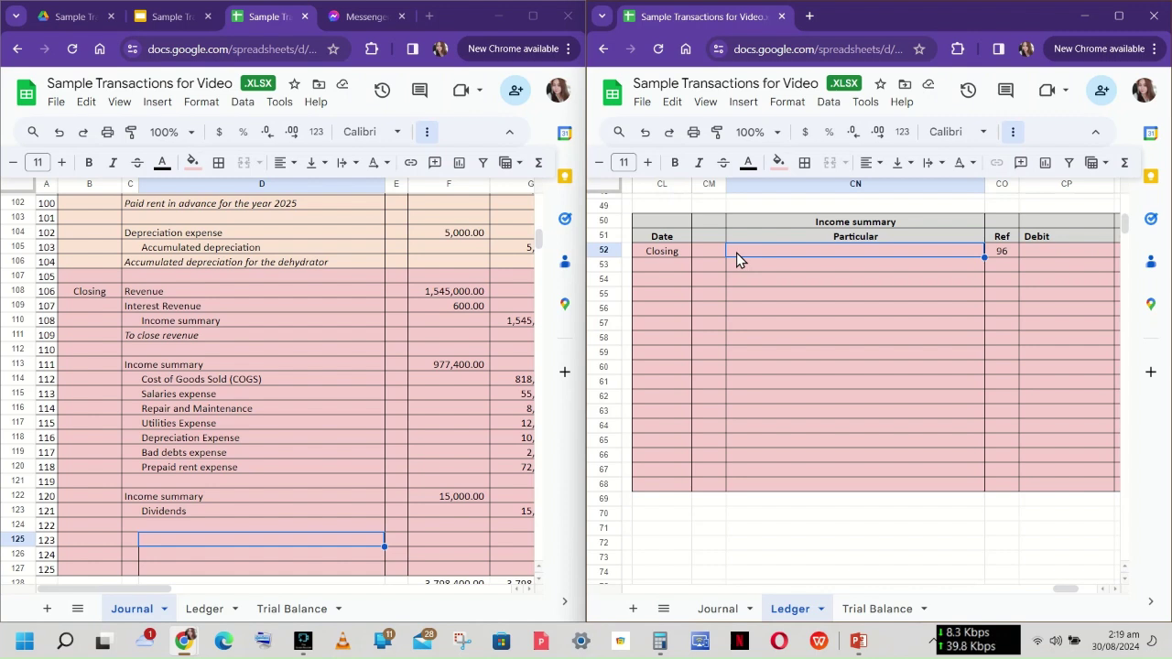
{"action": "type", "text": "="}
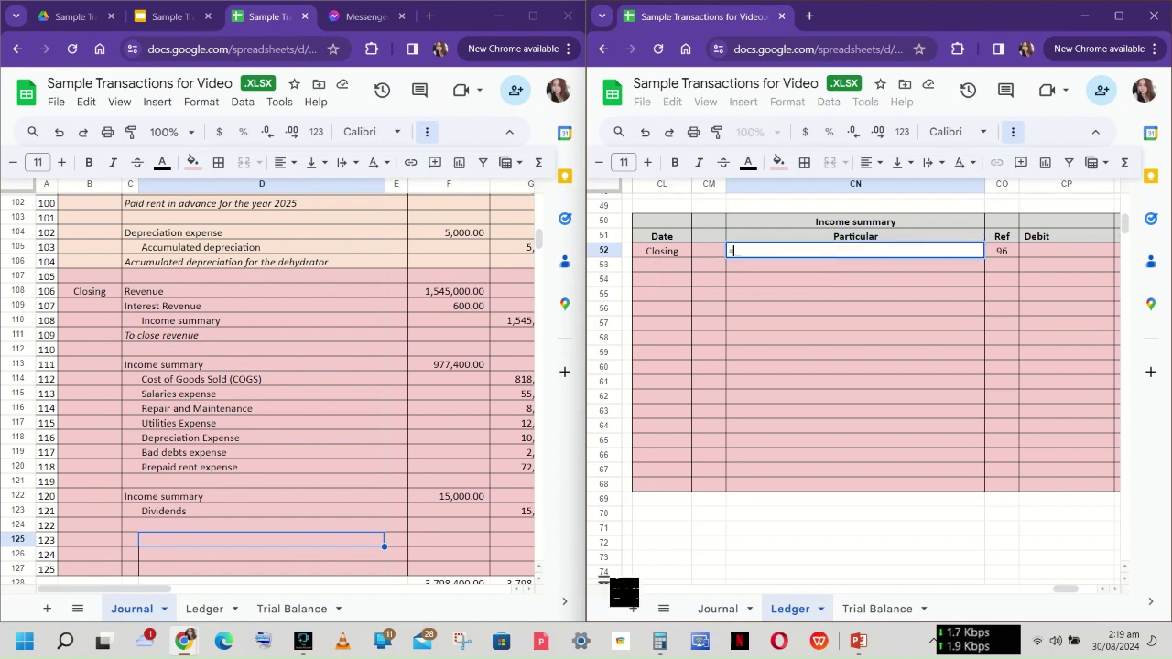
{"action": "left_click", "coordinate": [708, 615]}
{"action": "scroll", "coordinate": [742, 486], "scroll_direction": "down", "scroll_amount": 5}
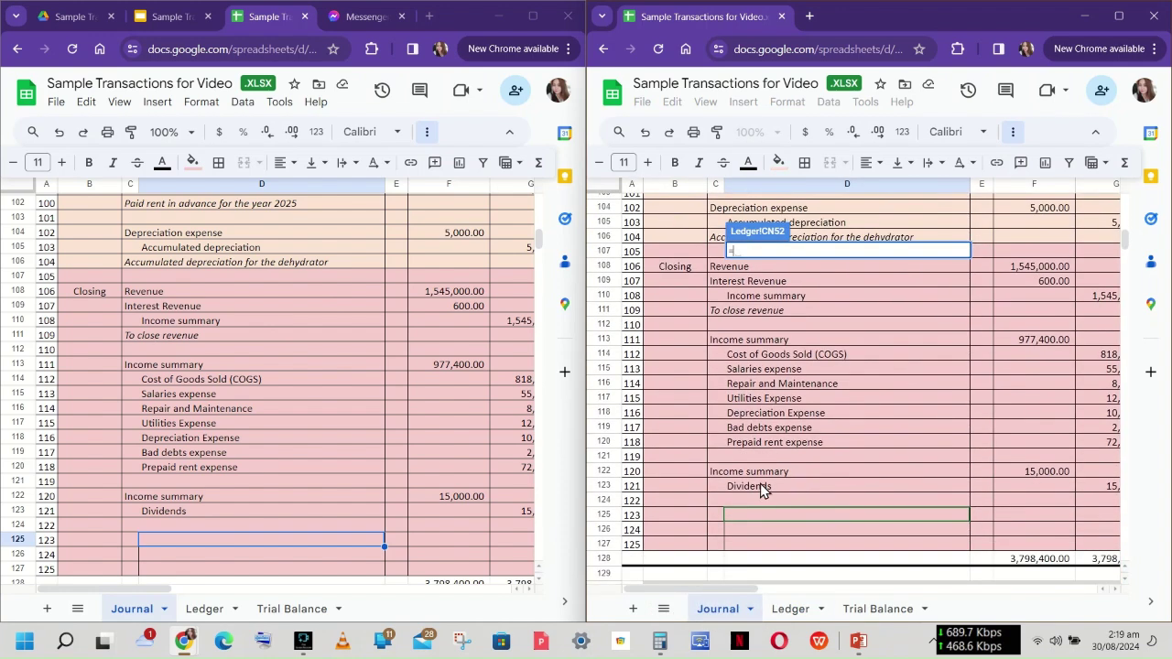
{"action": "left_click", "coordinate": [713, 311]}
{"action": "key", "text": "Return"}
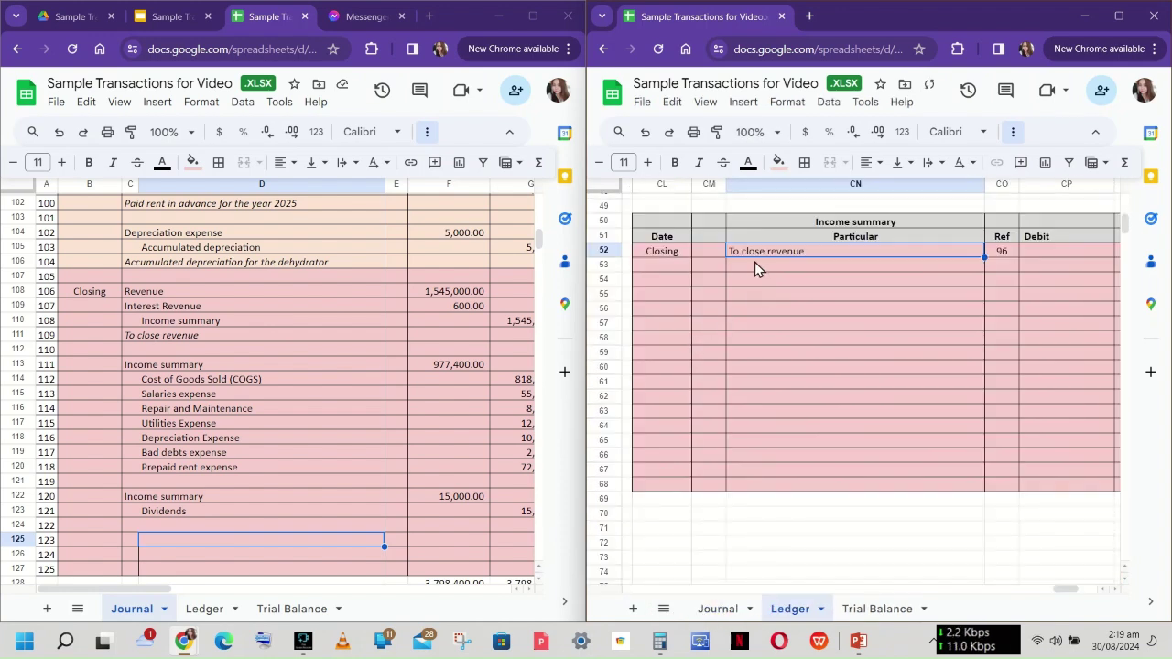
{"action": "type", "text": "="}
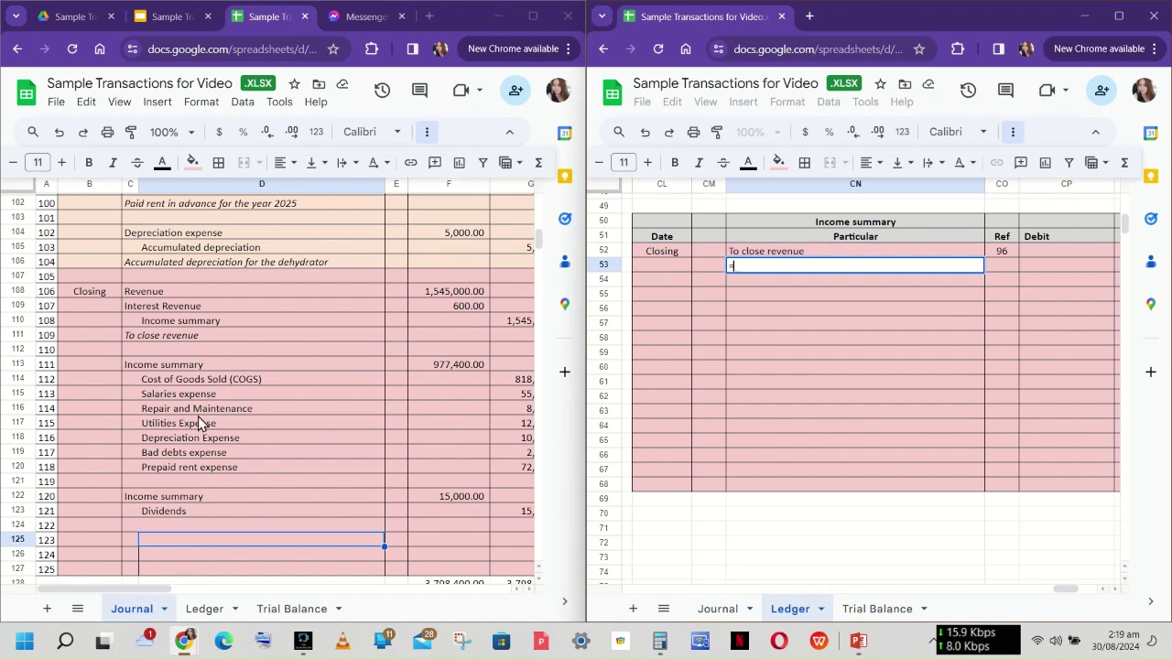
{"action": "left_click", "coordinate": [718, 611]}
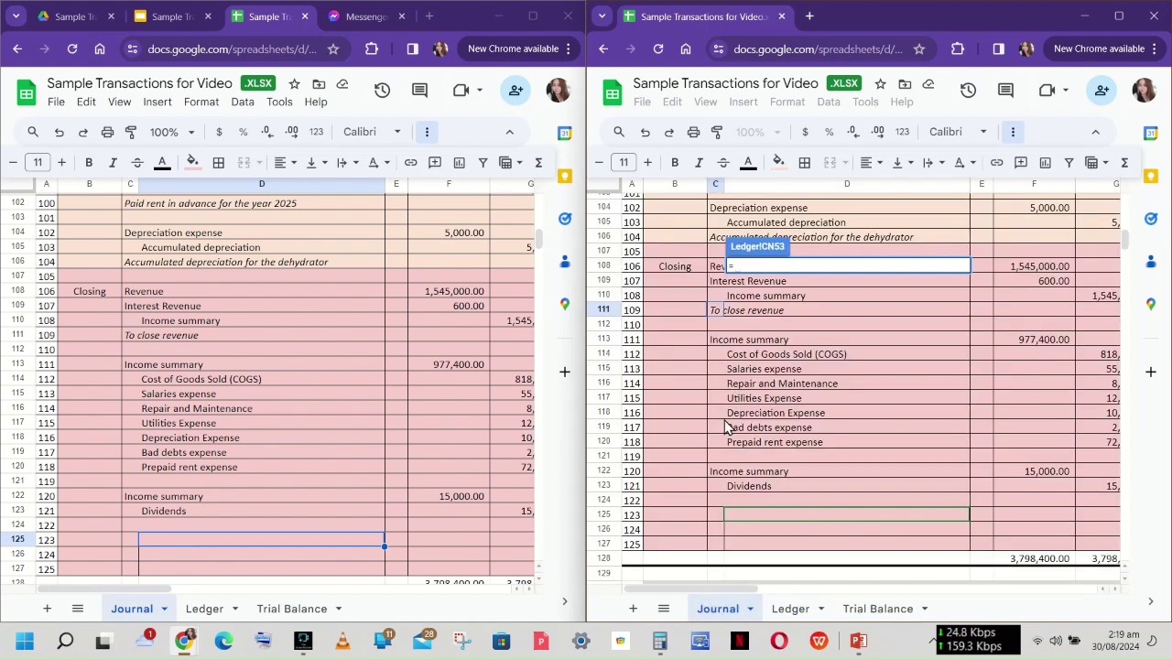
{"action": "key", "text": "Escape"}
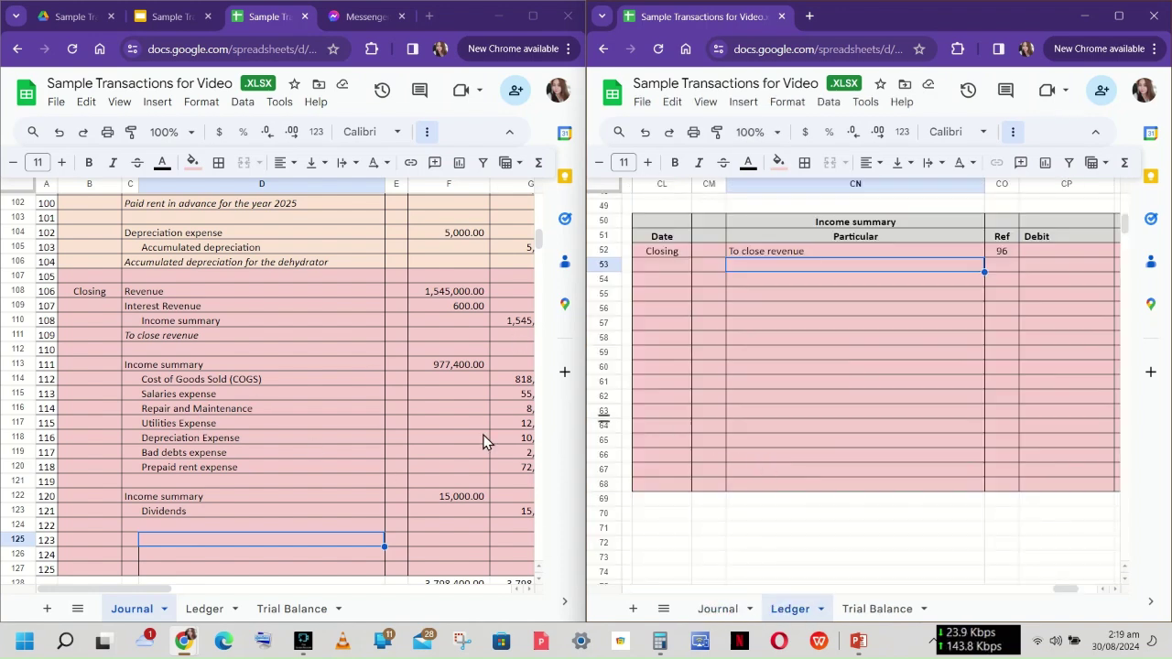
- Insert a row above Journal row 121 and enter the italic description "To close expense" in C121
{"action": "right_click", "coordinate": [18, 482]}
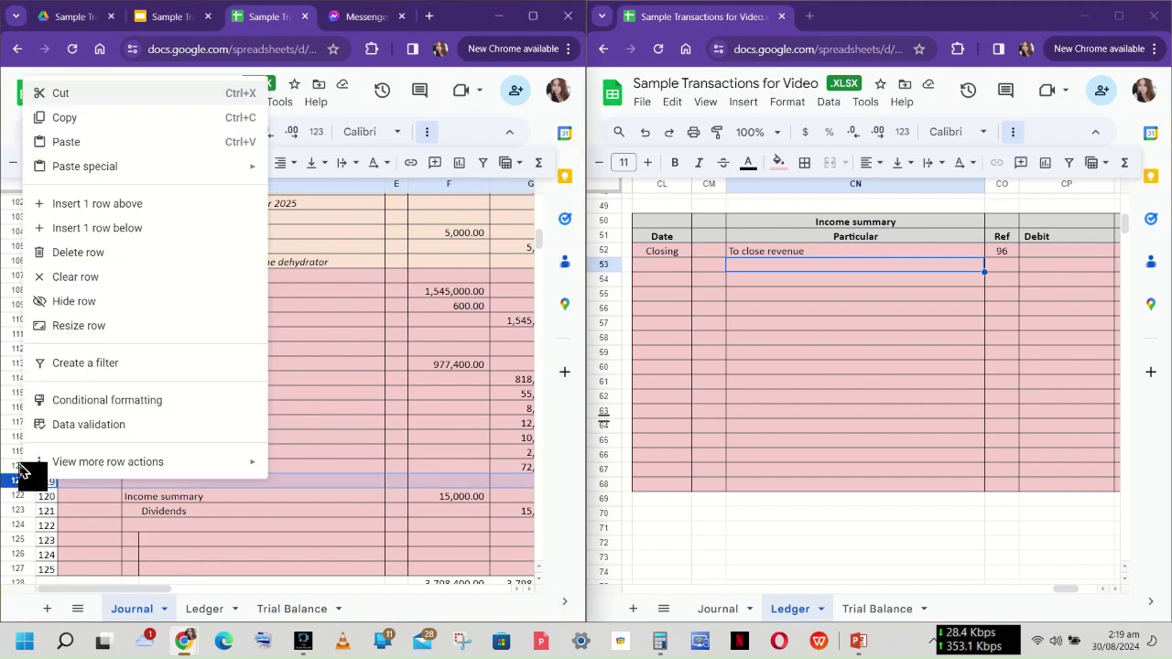
{"action": "left_click", "coordinate": [108, 220]}
{"action": "left_click", "coordinate": [131, 482]}
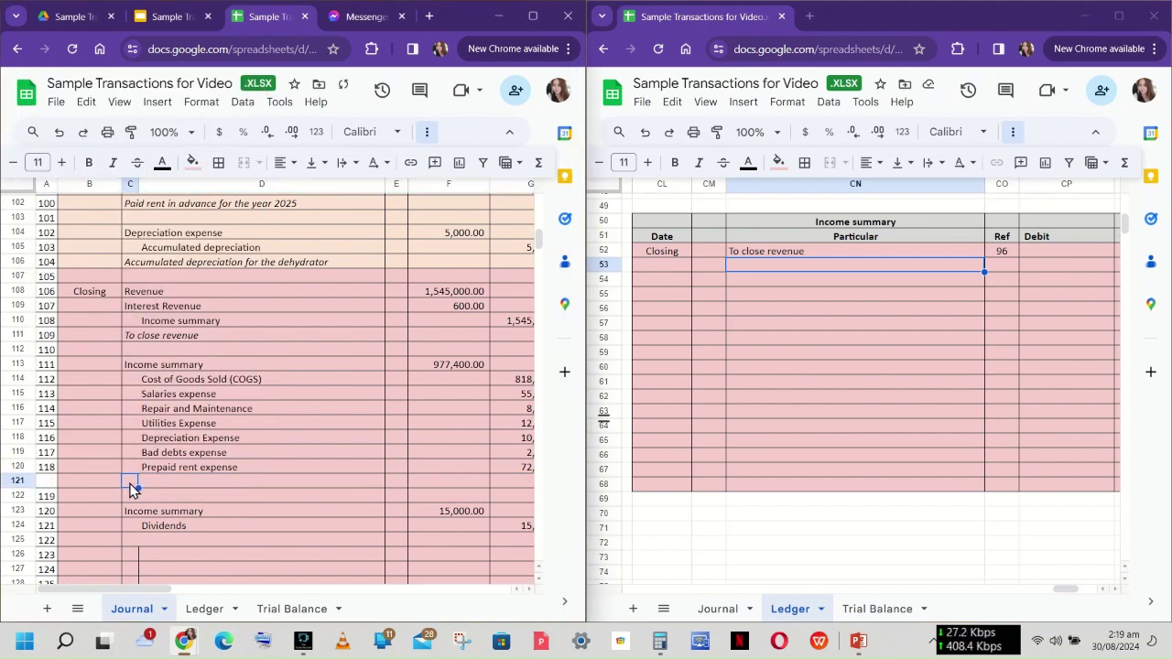
{"action": "key", "text": "ctrl+i"}
{"action": "type", "text": "To cl"}
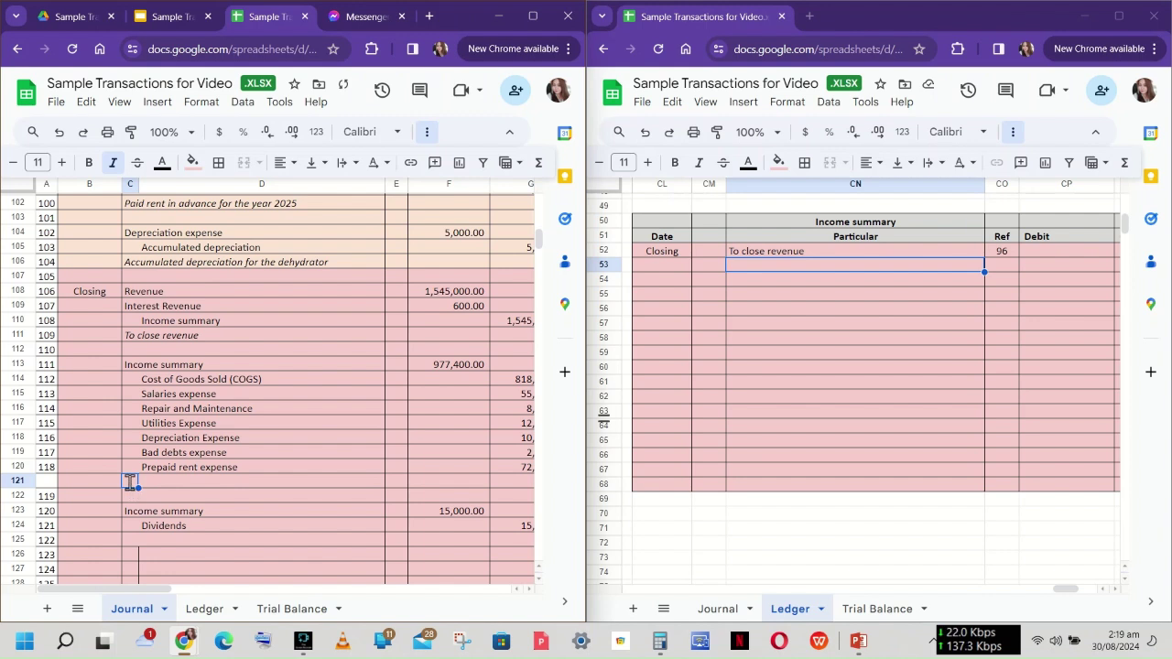
{"action": "type", "text": "ose"}
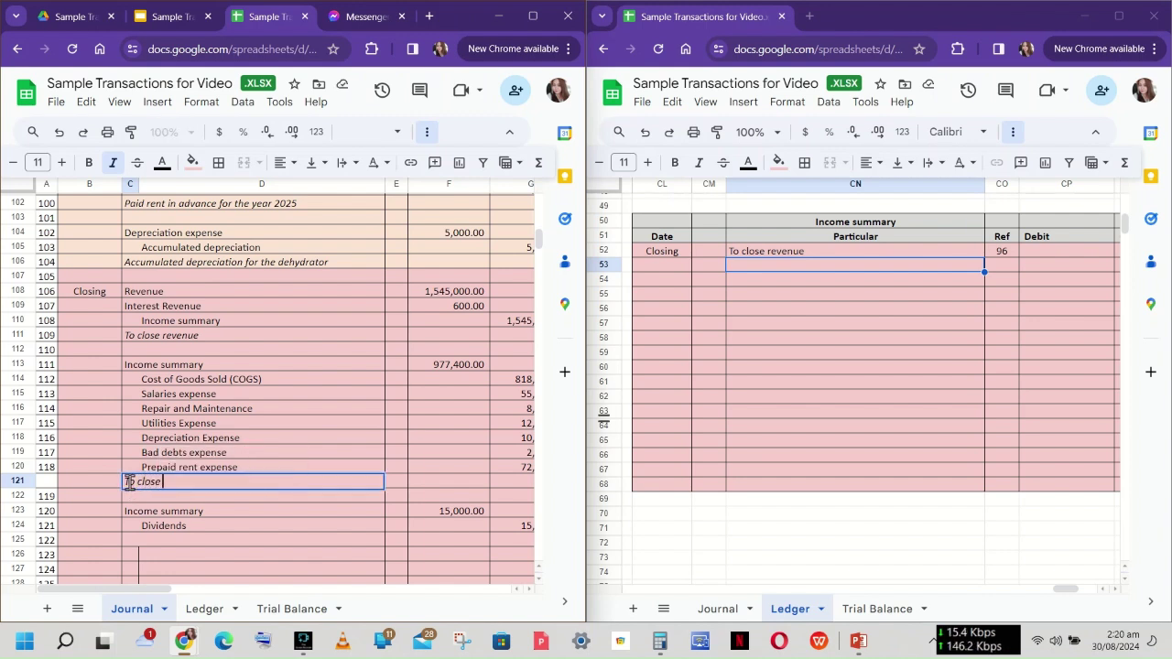
{"action": "type", "text": " expense"}
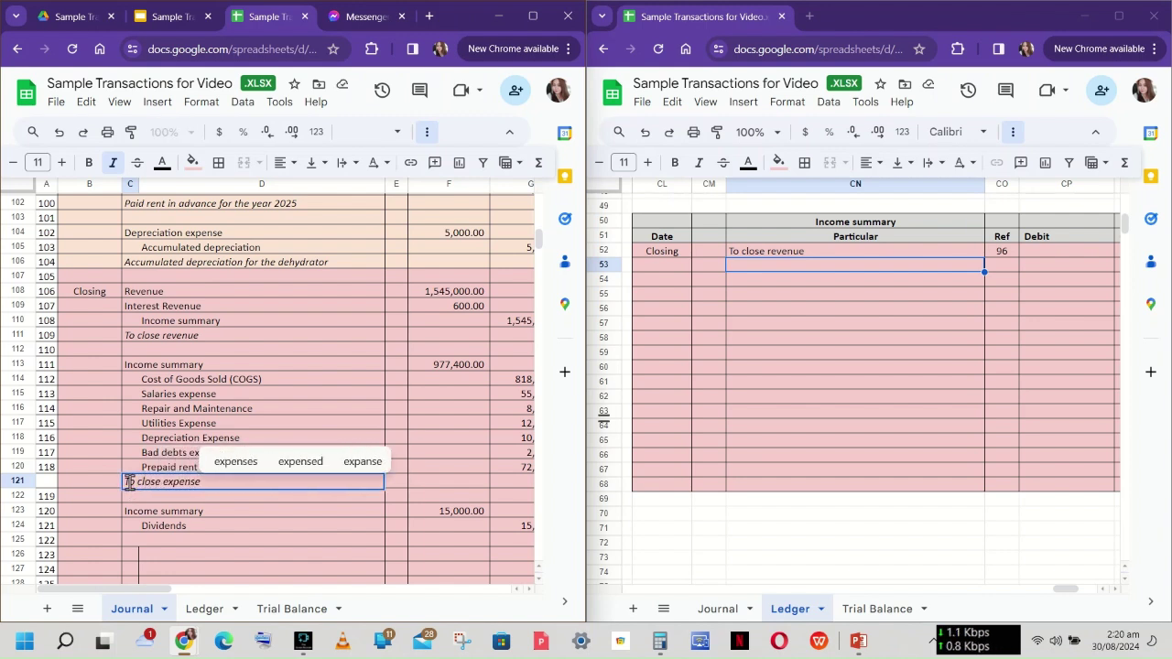
- Enter the italic description "To close dividends" in Journal cell C125, below the dividends closing entry
{"action": "left_click", "coordinate": [129, 556]}
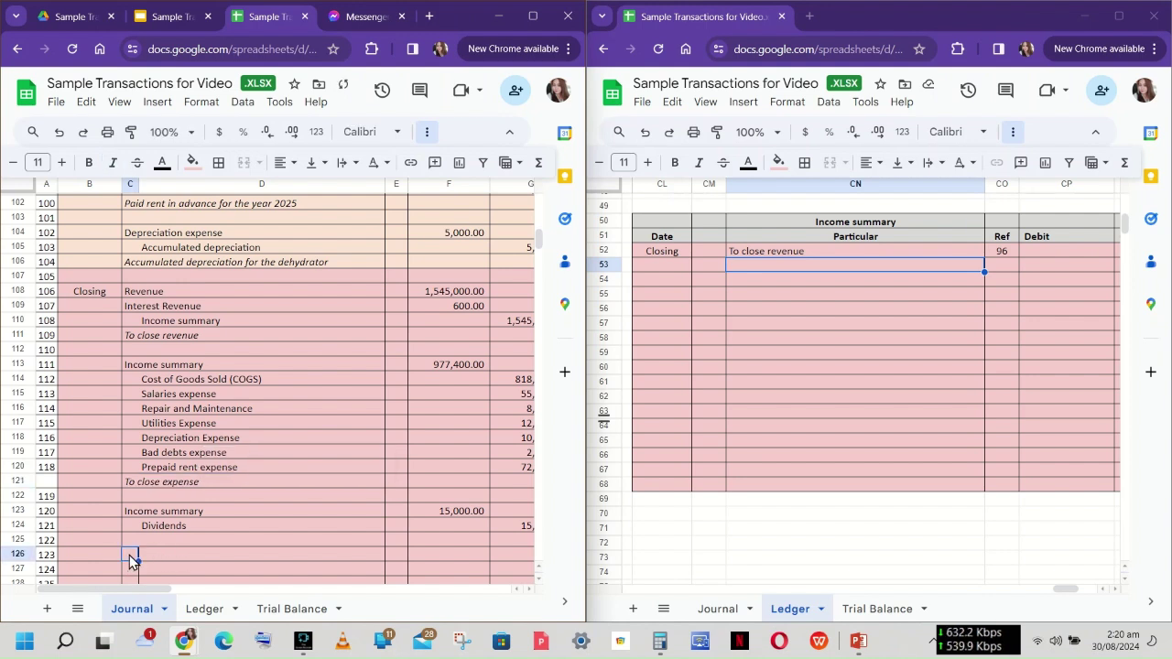
{"action": "key", "text": "Up"}
{"action": "key", "text": "ctrl+i"}
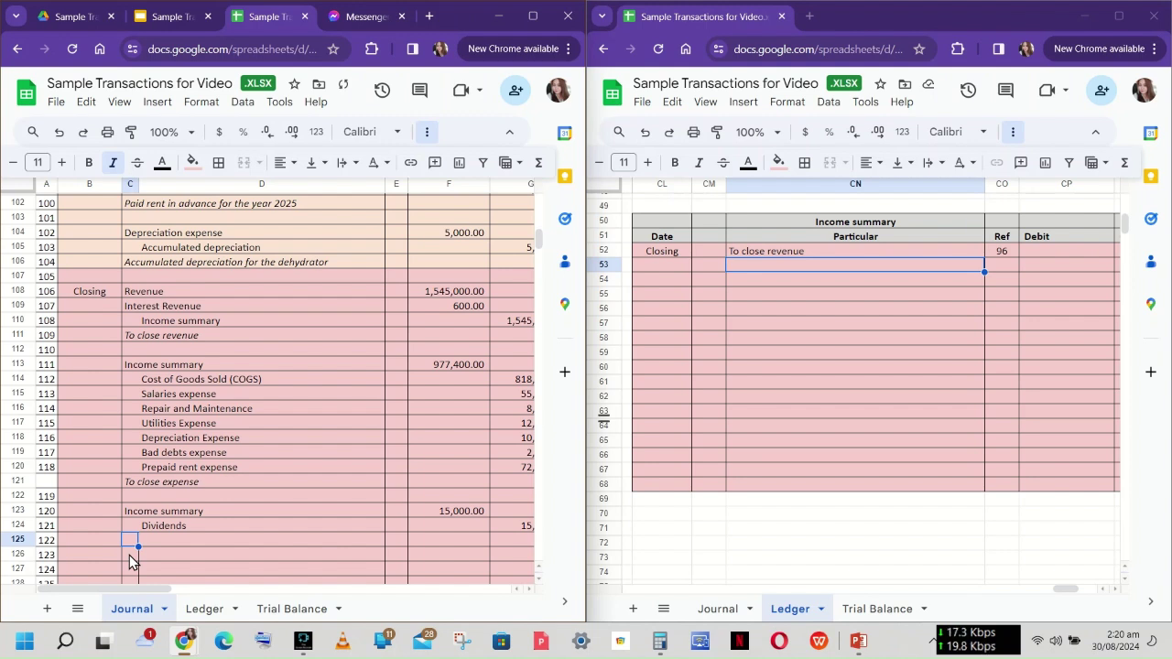
{"action": "type", "text": "To close dividends"}
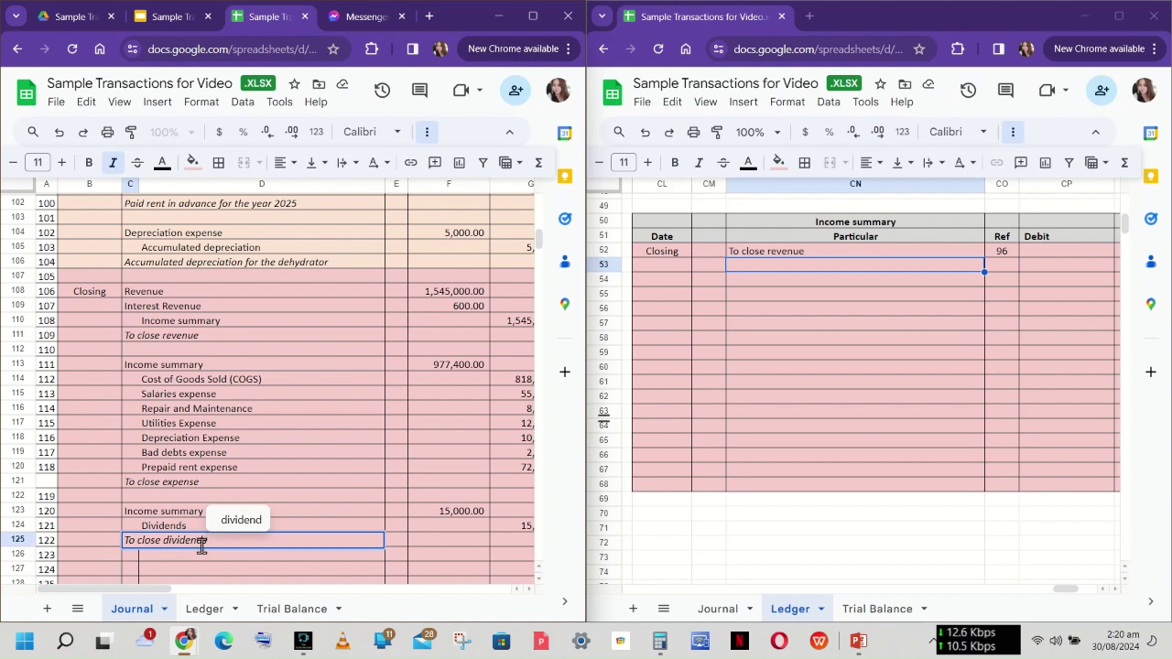
- Copy the dividends closing entry text C123:D125 to C126 and insert a blank row above the copy
{"action": "left_click_drag", "start_coordinate": [133, 512], "coordinate": [322, 548]}
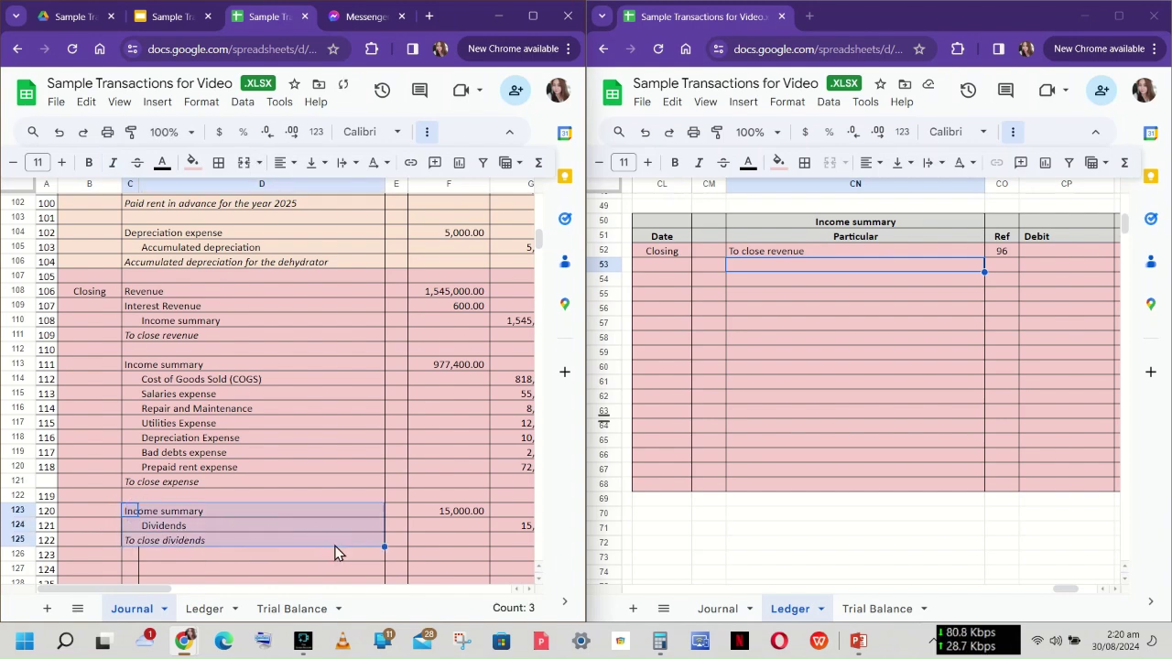
{"action": "key", "text": "ctrl+c"}
{"action": "left_click", "coordinate": [128, 554]}
{"action": "key", "text": "ctrl+v"}
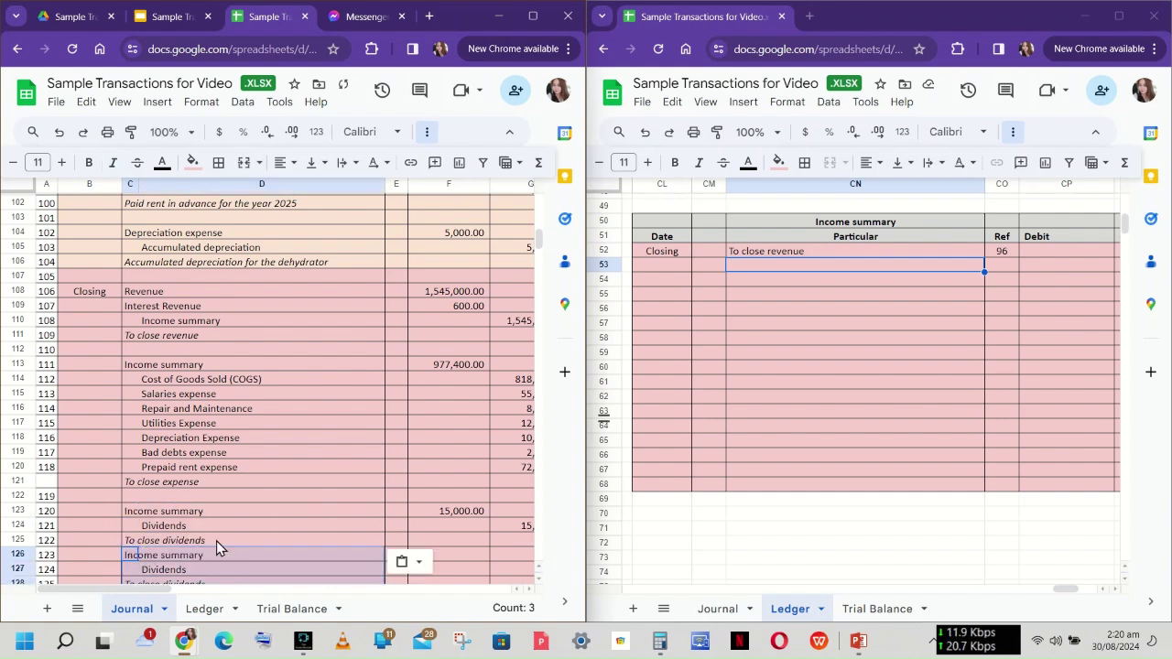
{"action": "scroll", "coordinate": [209, 531], "scroll_direction": "down", "scroll_amount": 2}
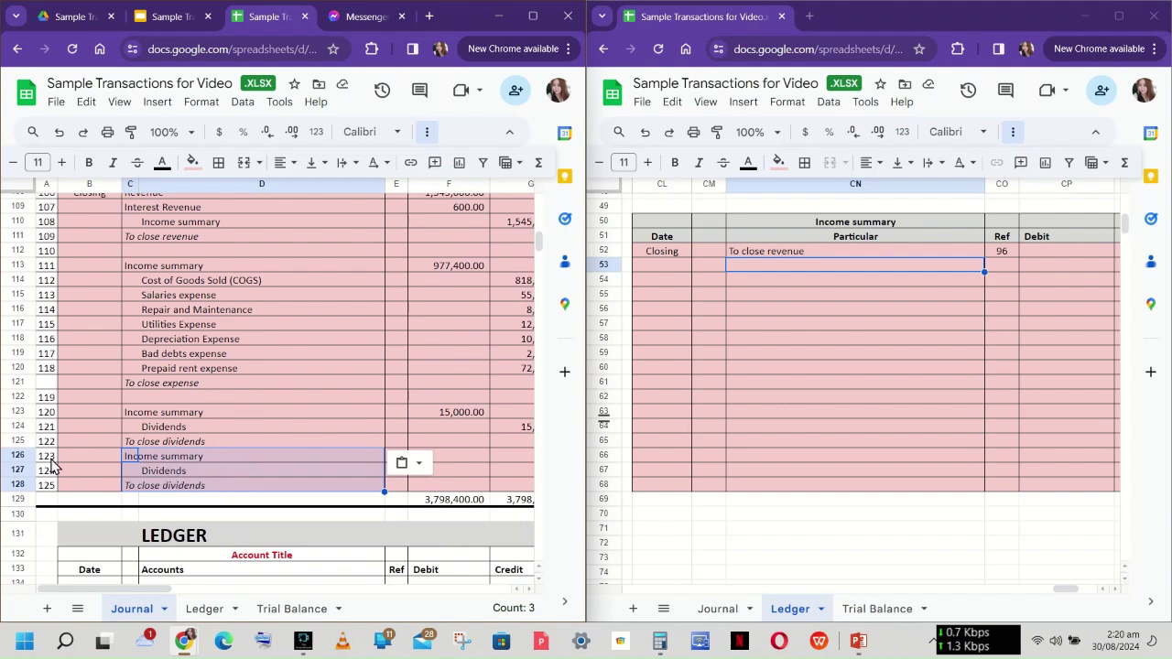
{"action": "right_click", "coordinate": [18, 456]}
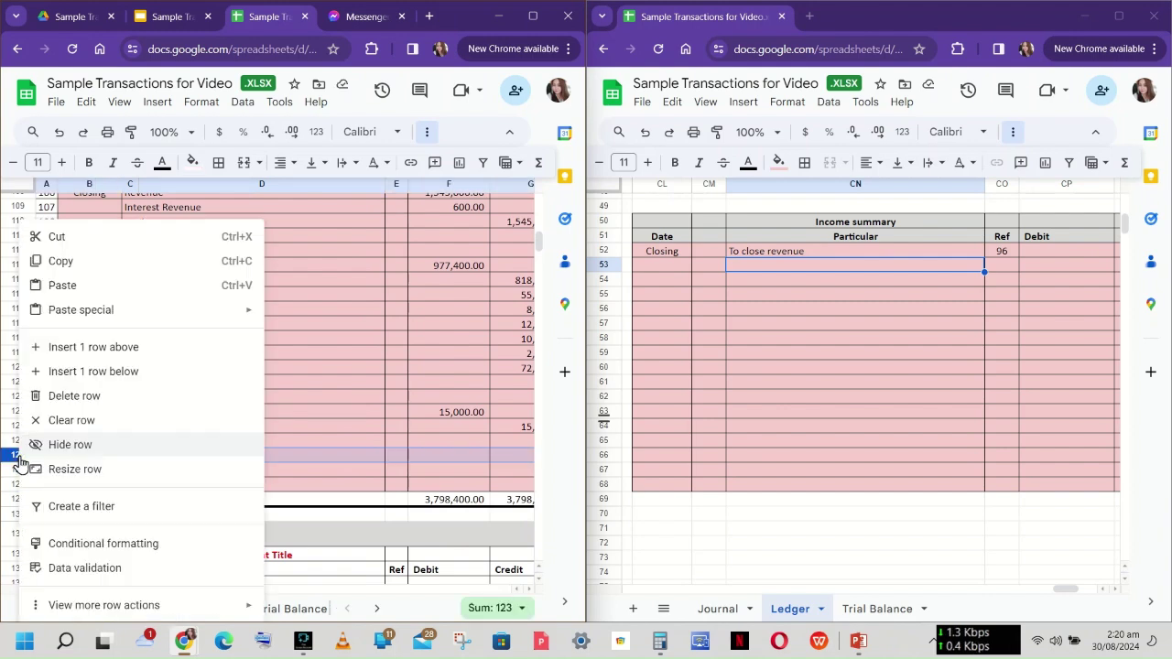
{"action": "left_click", "coordinate": [108, 347]}
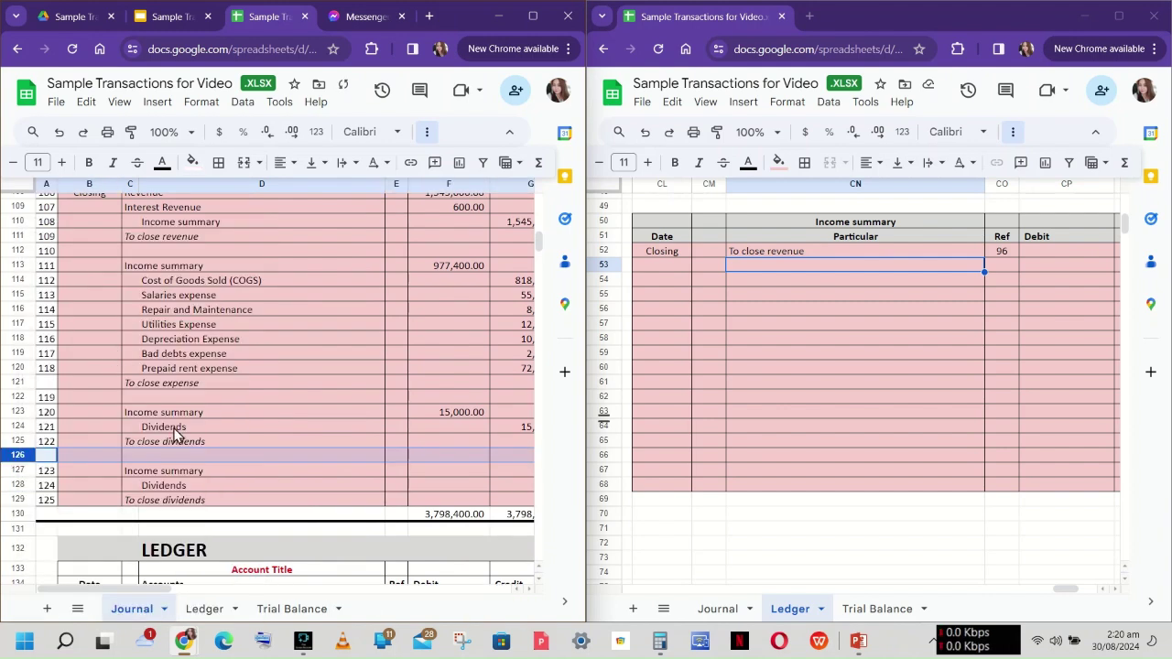
- Change the copied entry's description in C129 to "To close income summary" and its credit account in D128 to "Income summary"
{"action": "left_click", "coordinate": [140, 502]}
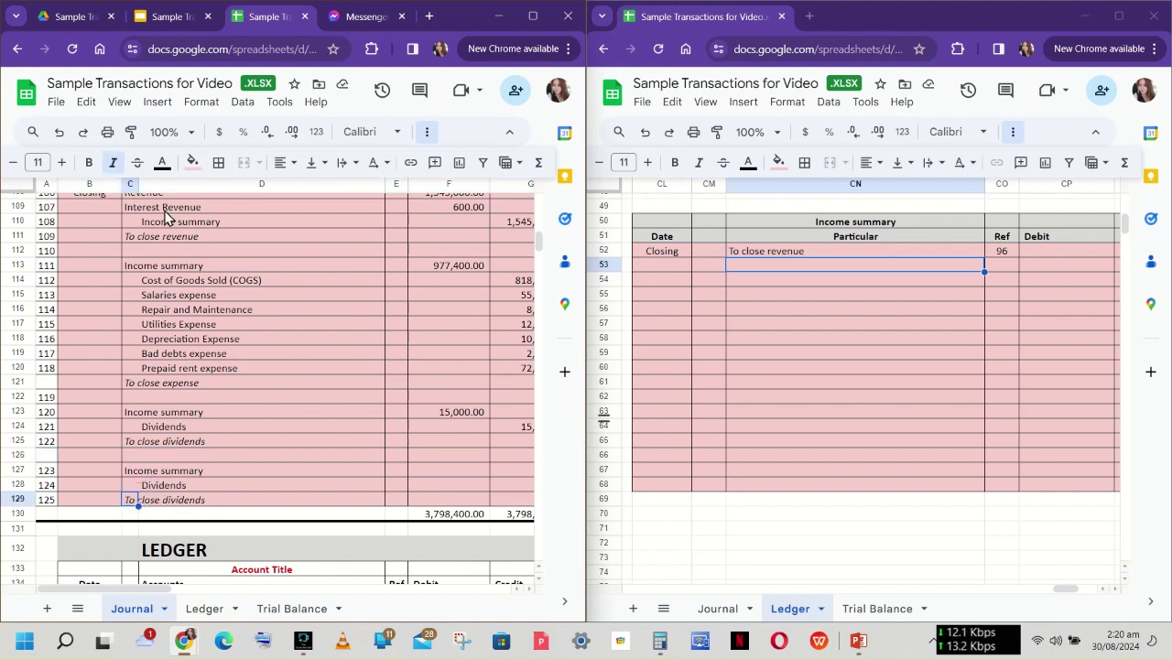
{"action": "scroll", "coordinate": [235, 289], "scroll_direction": "up", "scroll_amount": 3}
{"action": "scroll", "coordinate": [235, 290], "scroll_direction": "down", "scroll_amount": 2}
{"action": "scroll", "coordinate": [236, 289], "scroll_direction": "down", "scroll_amount": 1}
{"action": "type", "text": "To close income summary"}
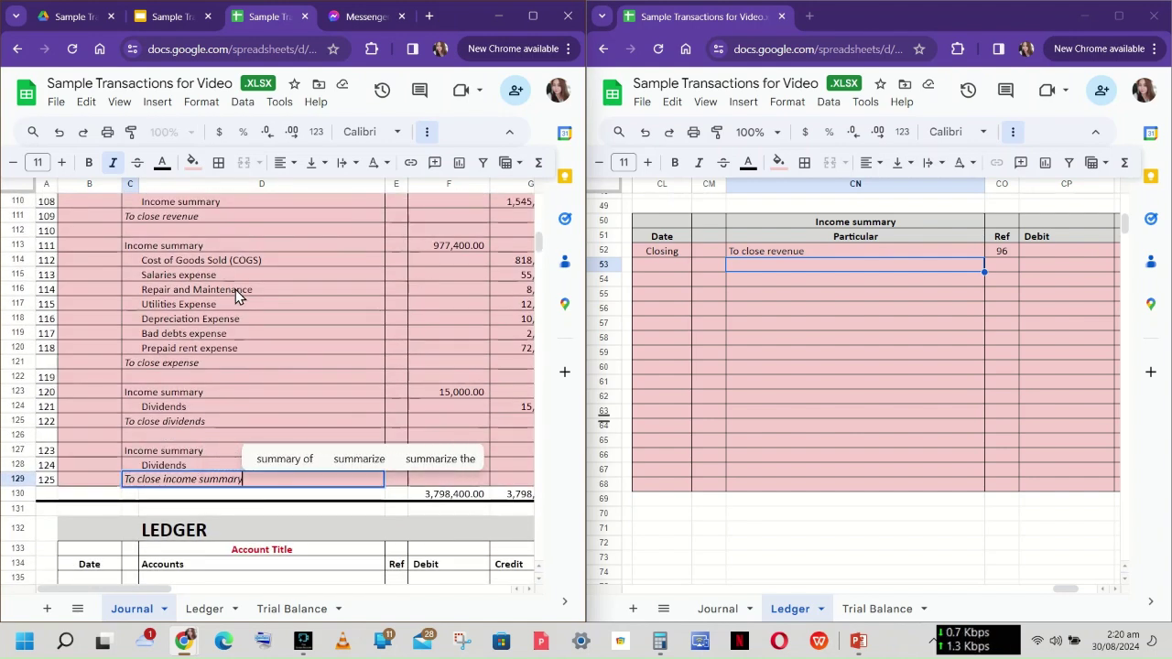
{"action": "left_click", "coordinate": [151, 467]}
{"action": "type", "text": "Income summary"}
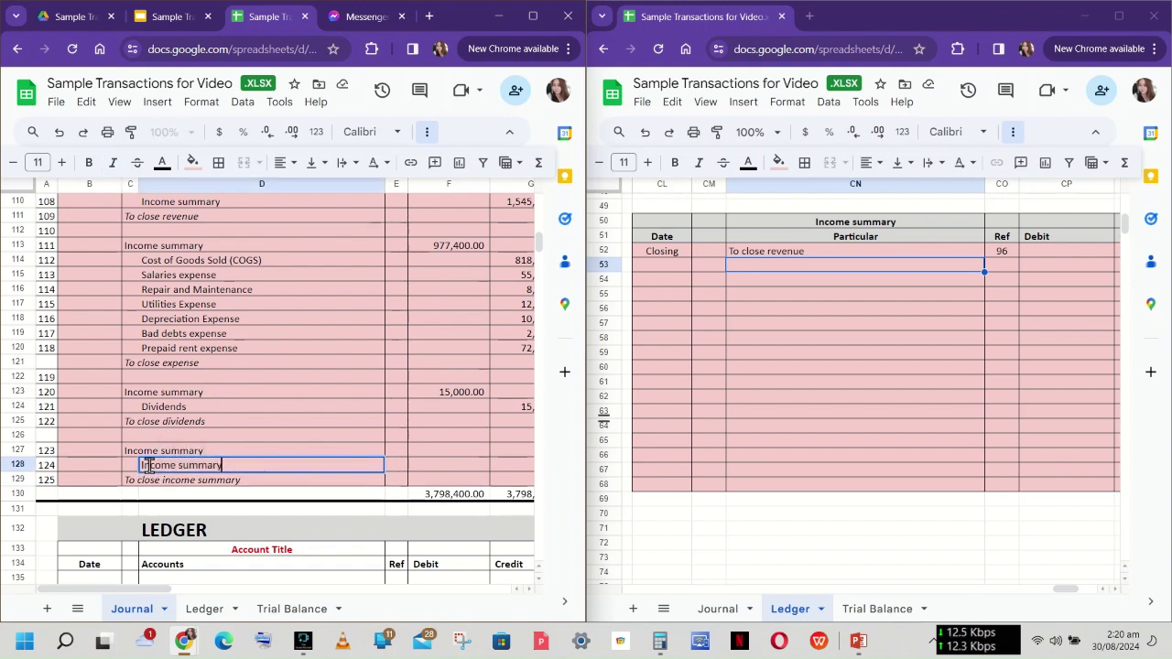
{"action": "left_click", "coordinate": [471, 449]}
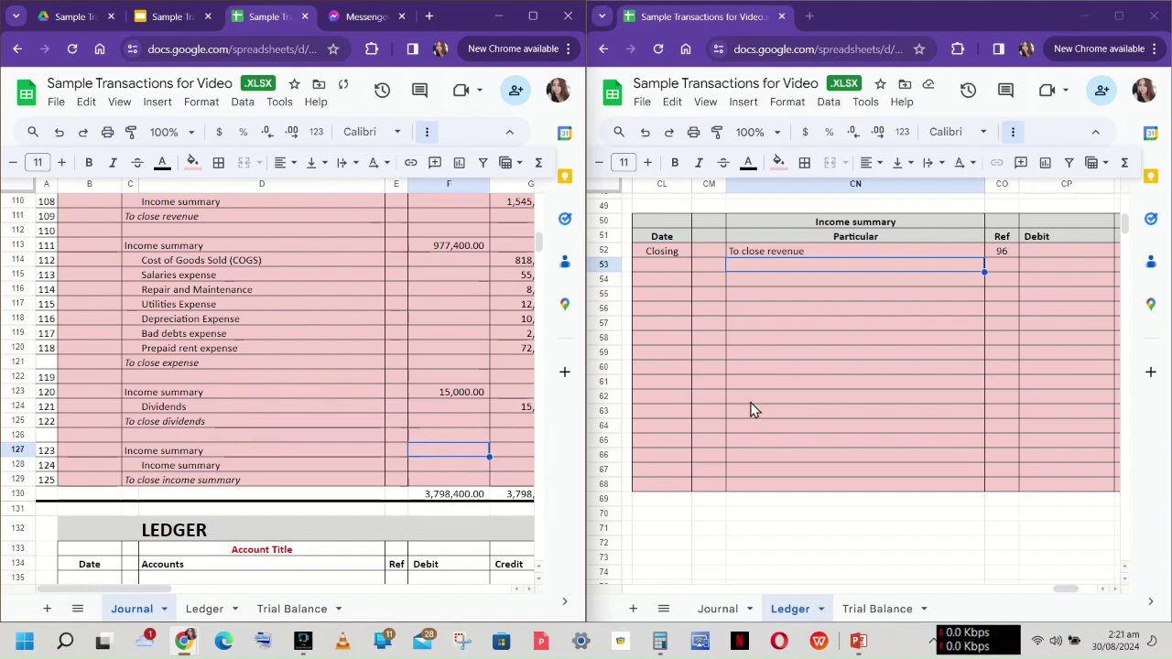
- Link the Income summary table's second Particular, Ledger cell CN53, to the expense closing description in Journal C121
{"action": "scroll", "coordinate": [751, 409], "scroll_direction": "right", "scroll_amount": 1}
{"action": "scroll", "coordinate": [751, 407], "scroll_direction": "up", "scroll_amount": 1}
{"action": "left_click", "coordinate": [706, 296]}
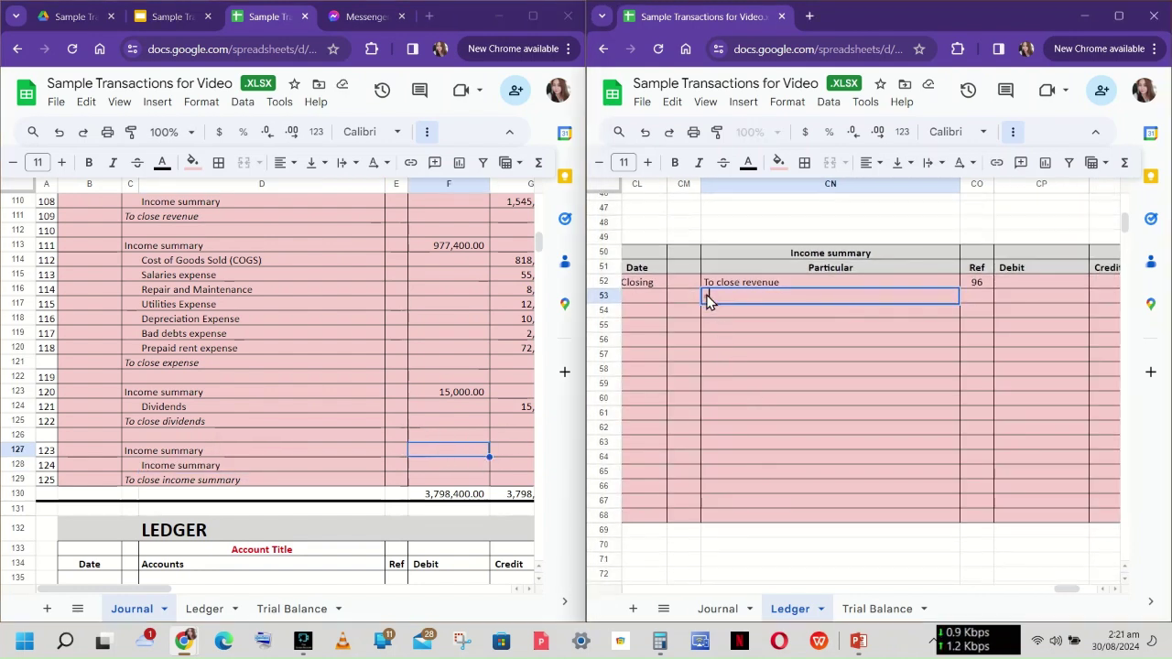
{"action": "type", "text": "="}
{"action": "left_click", "coordinate": [716, 610]}
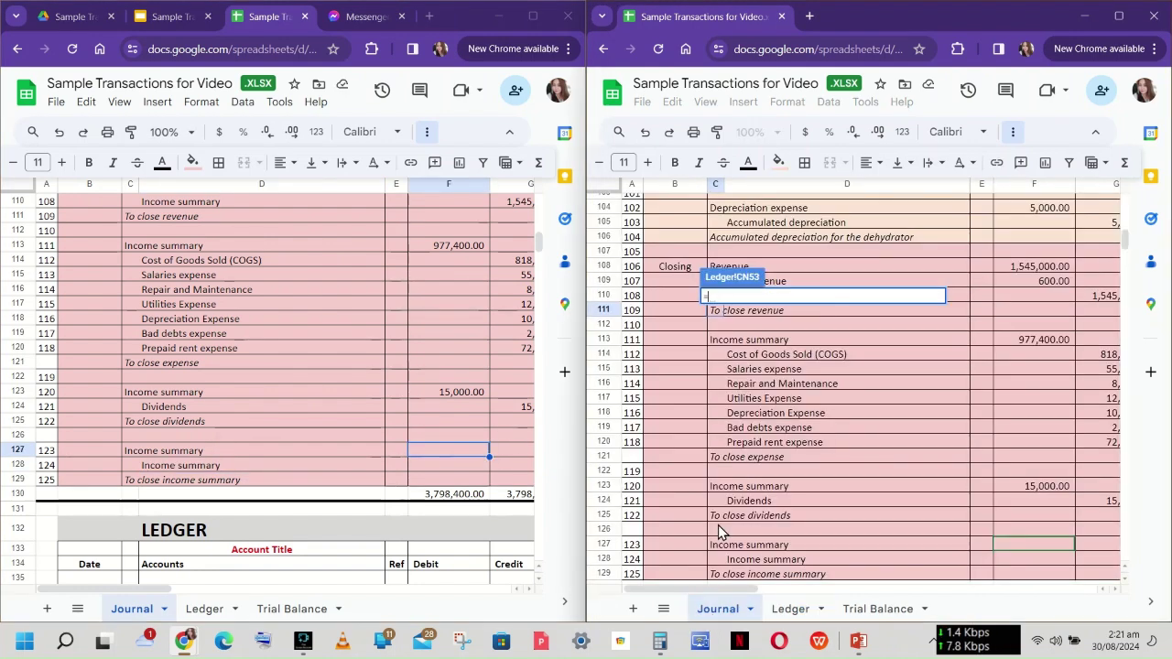
{"action": "left_click", "coordinate": [714, 458]}
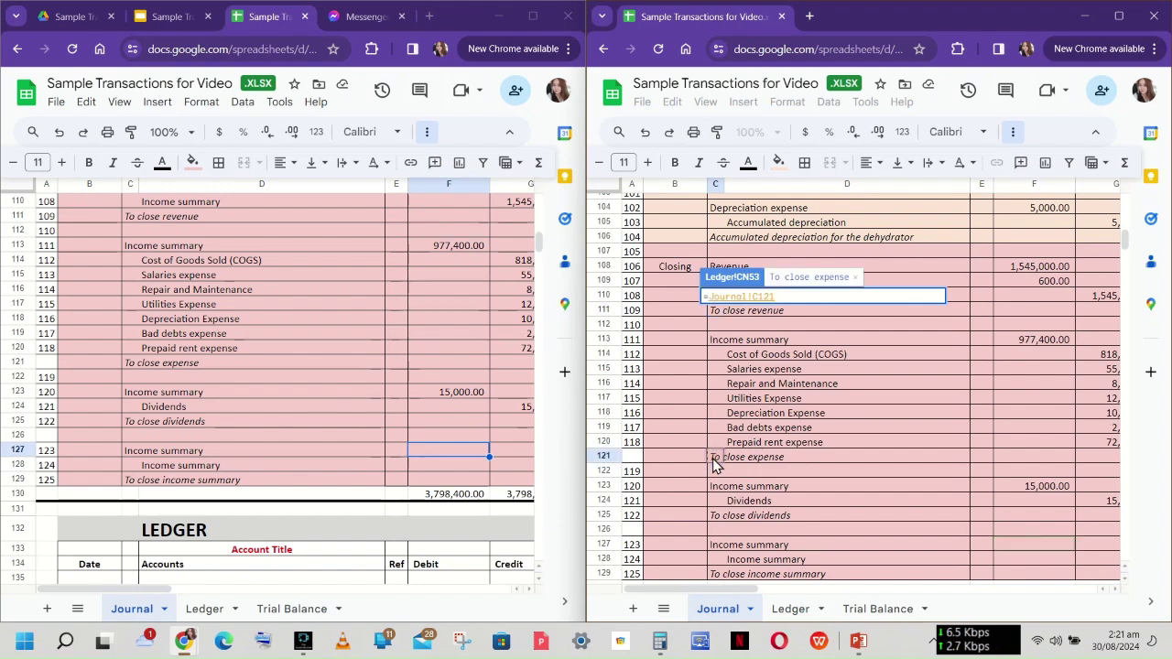
{"action": "key", "text": "Return"}
- Link the third Particular, Ledger cell CN54, to the dividends closing description in Journal C125
{"action": "type", "text": "="}
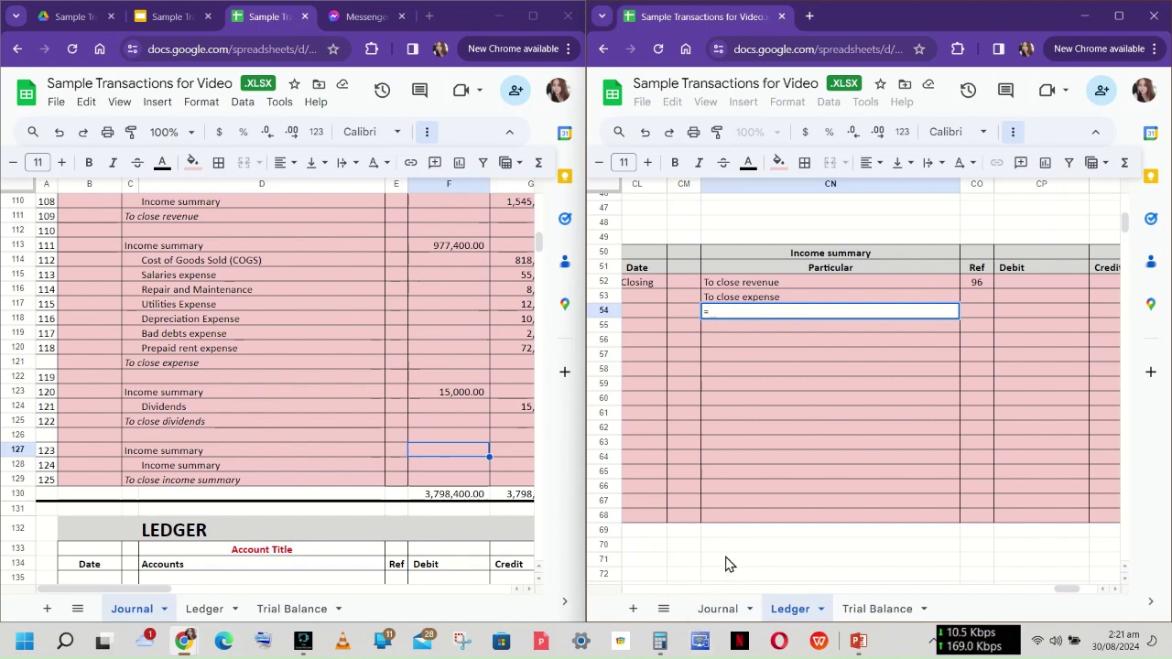
{"action": "left_click", "coordinate": [718, 609]}
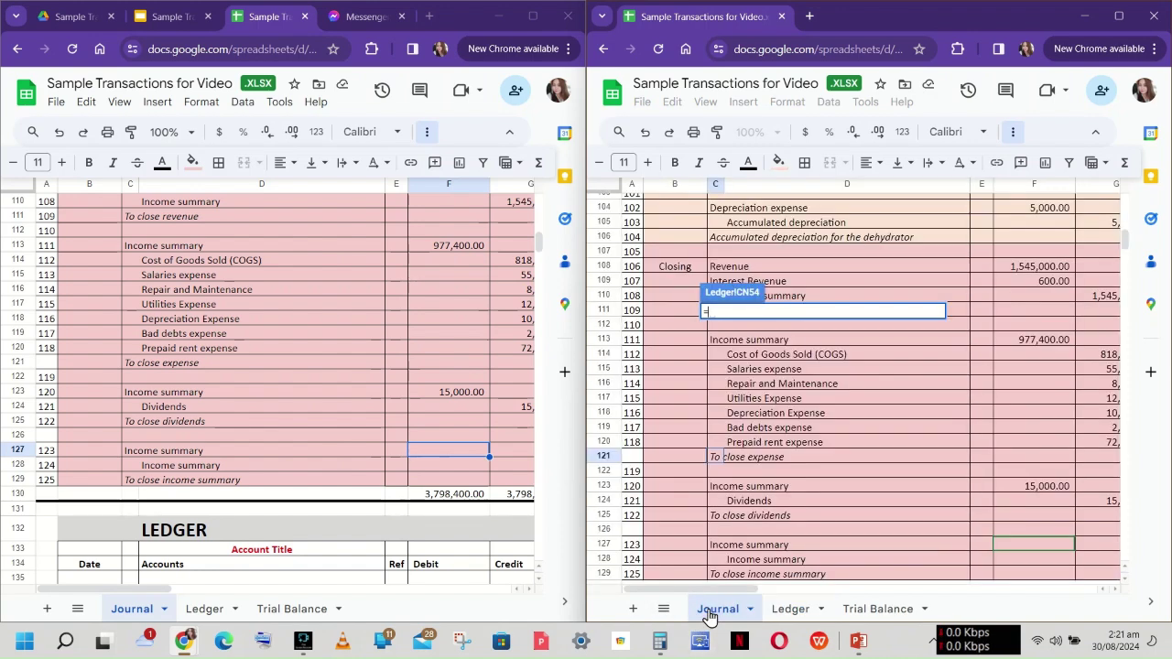
{"action": "left_click", "coordinate": [715, 516]}
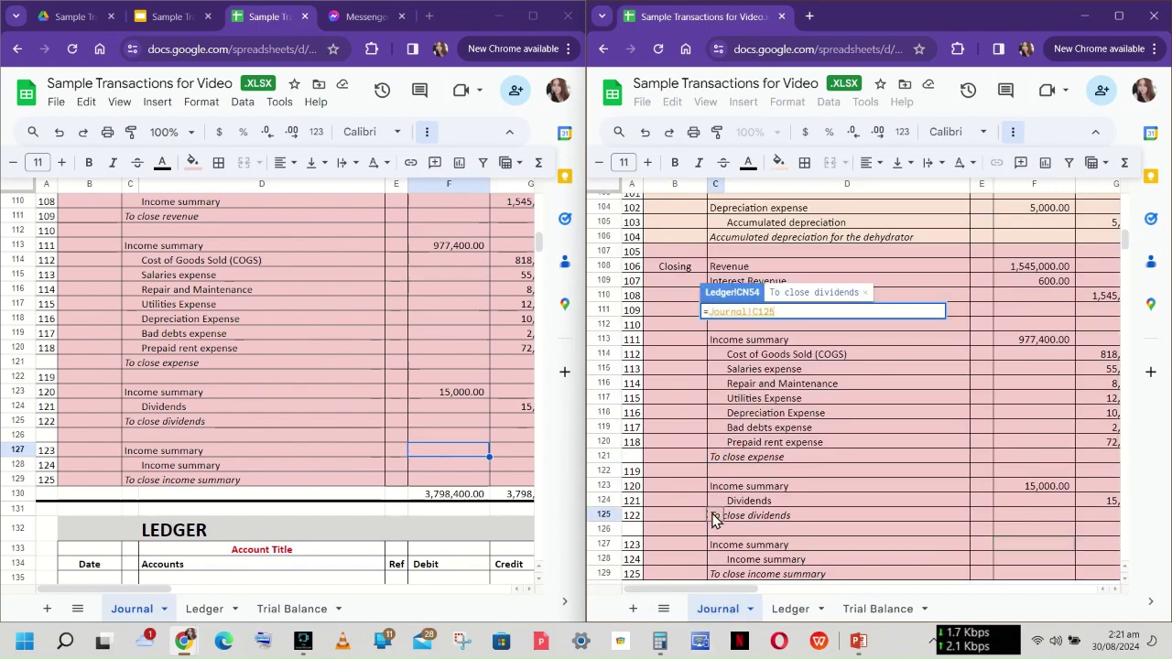
{"action": "key", "text": "Return"}
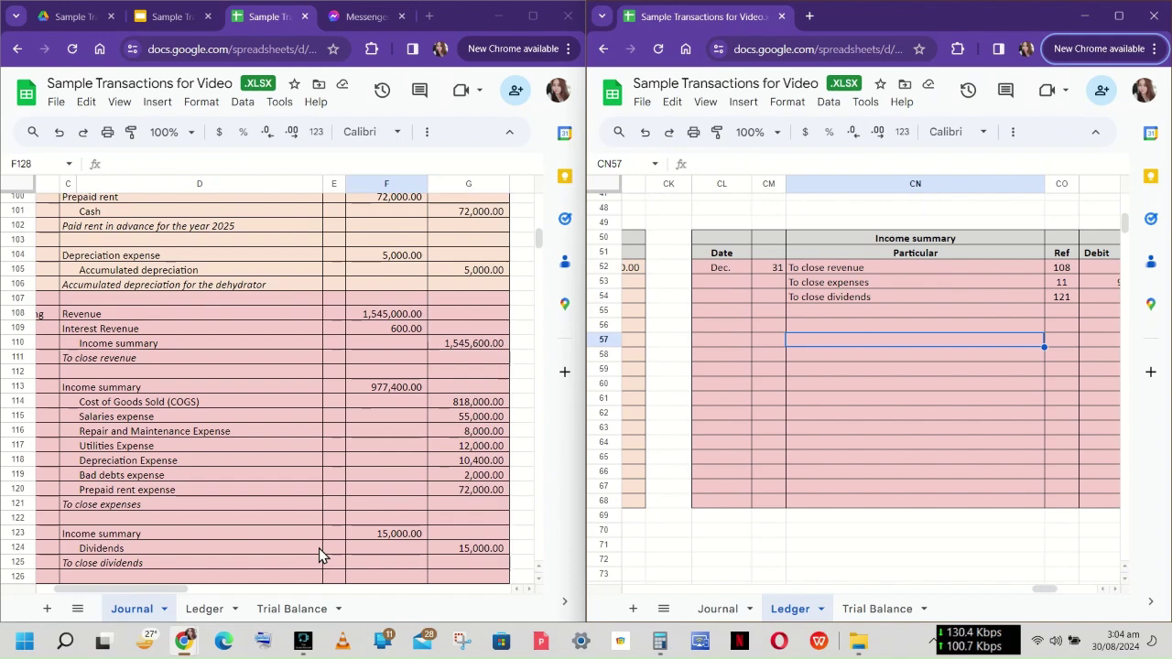
- Match the Income summary Ref numbers to the Journal lines: 111 for closing expenses in CO53 and 120 for closing dividends in CO54
{"action": "scroll", "coordinate": [320, 554], "scroll_direction": "down", "scroll_amount": 2}
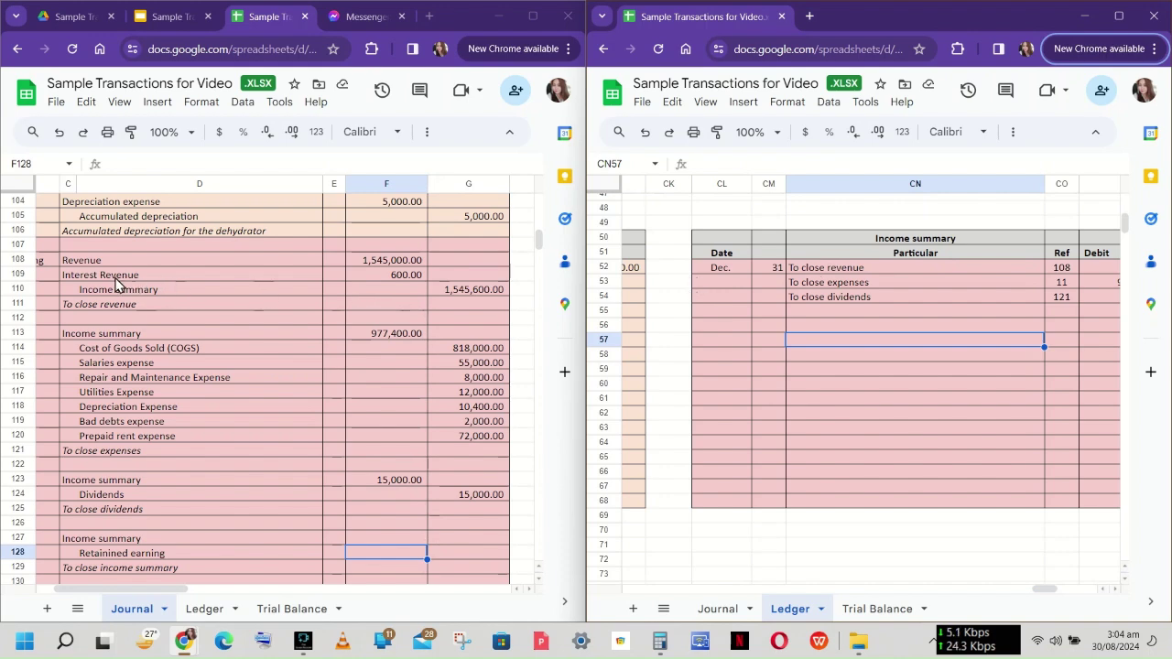
{"action": "scroll", "coordinate": [92, 293], "scroll_direction": "left", "scroll_amount": 1}
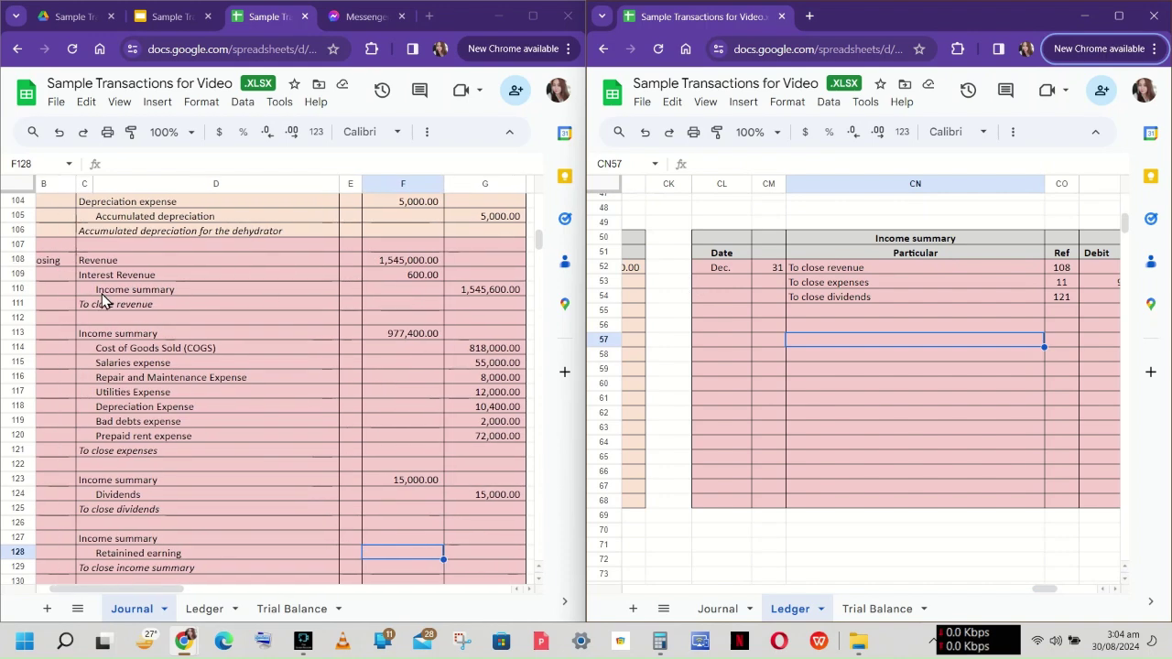
{"action": "scroll", "coordinate": [102, 295], "scroll_direction": "left", "scroll_amount": 1}
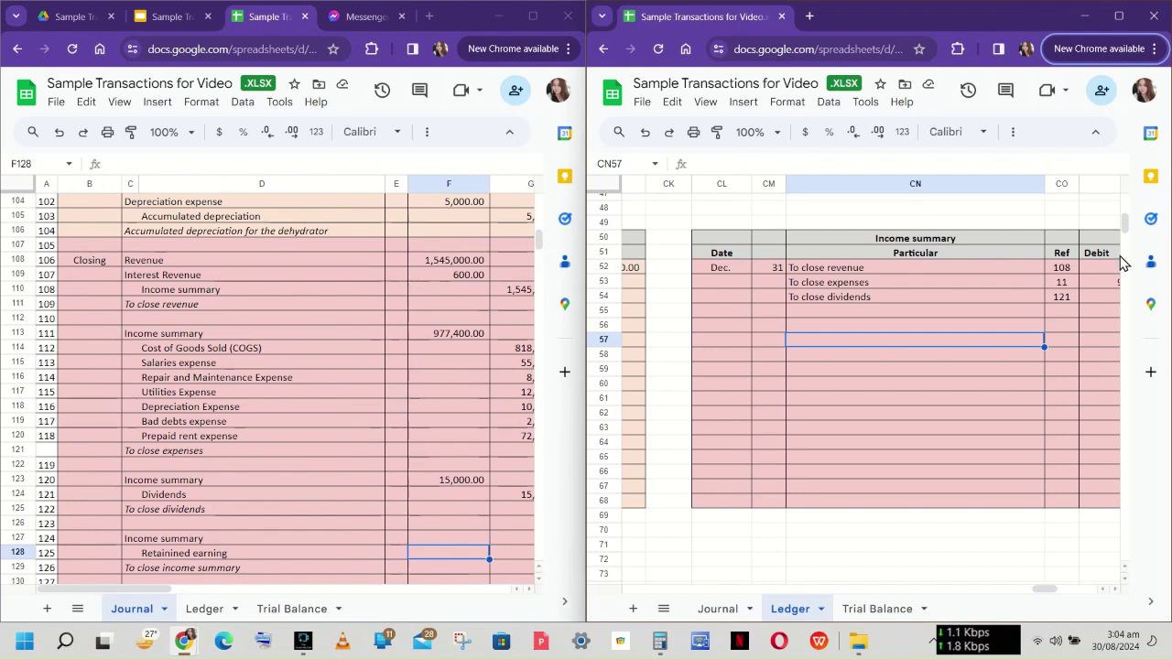
{"action": "left_click", "coordinate": [1058, 283]}
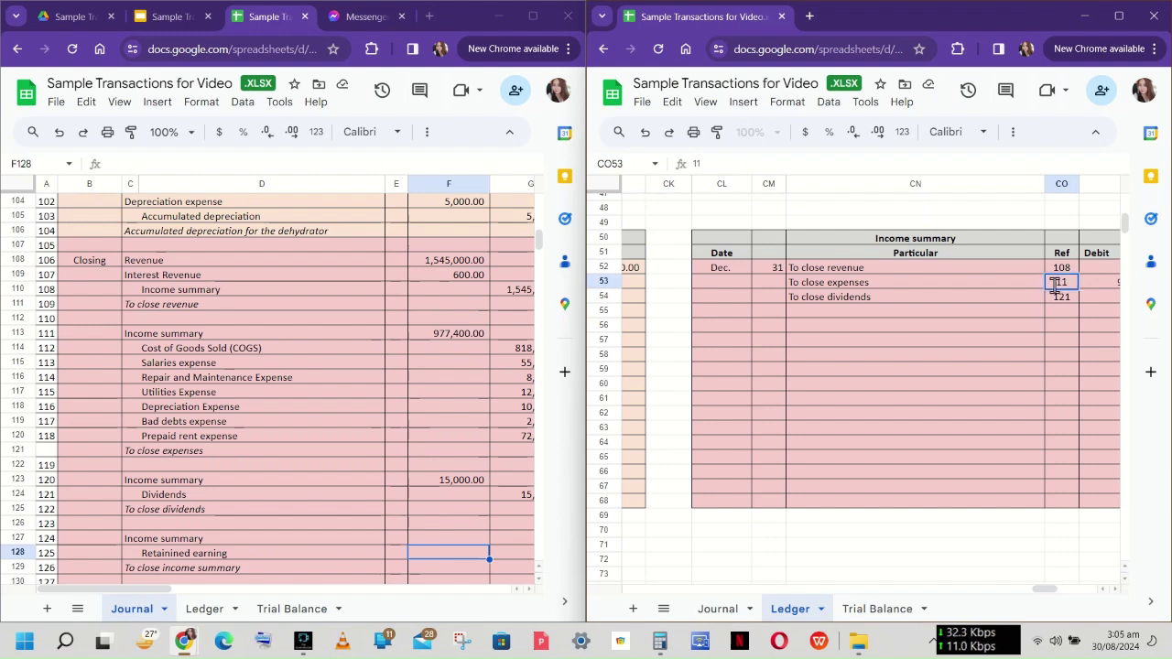
{"action": "type", "text": "1"}
{"action": "left_click", "coordinate": [997, 357]}
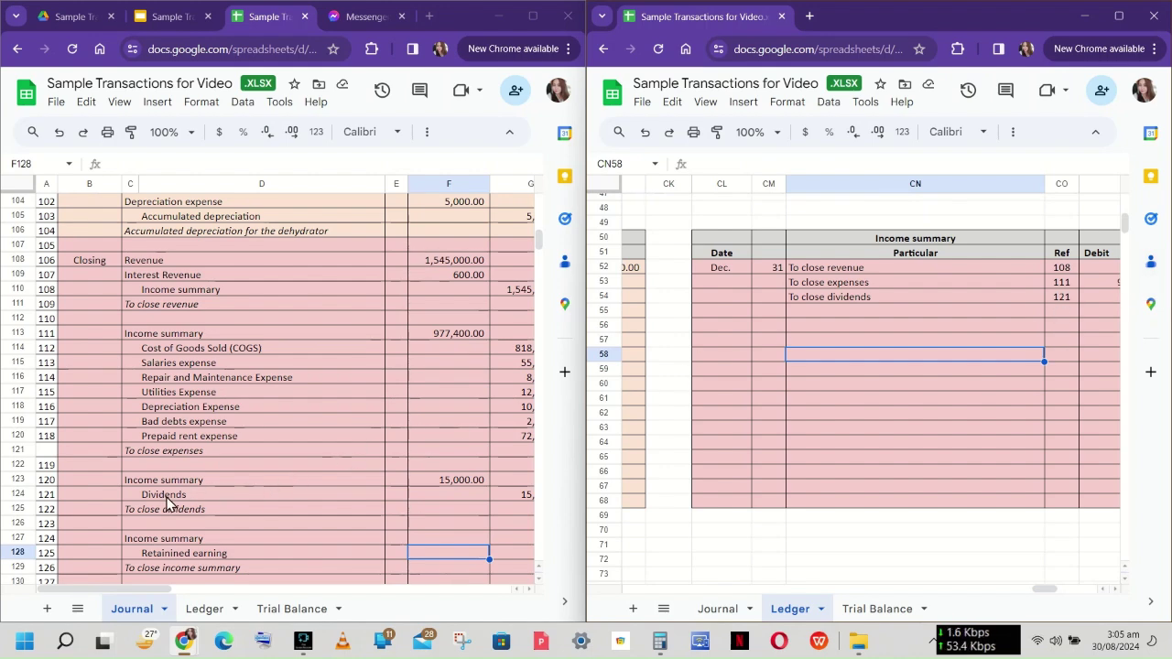
{"action": "left_click", "coordinate": [1073, 301]}
{"action": "type", "text": "120"}
{"action": "key", "text": "Return"}
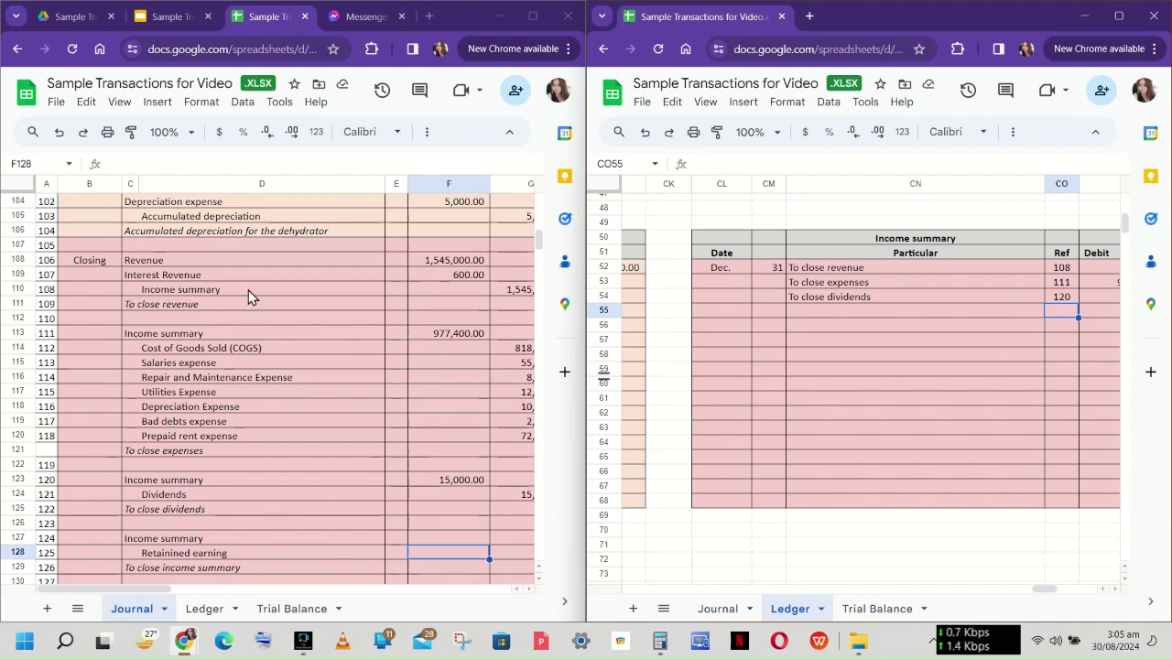
- Correct the closing dividends balance in the Ledger's Income summary by setting CR54 to =CR53-CP54
{"action": "scroll", "coordinate": [517, 299], "scroll_direction": "right", "scroll_amount": 3}
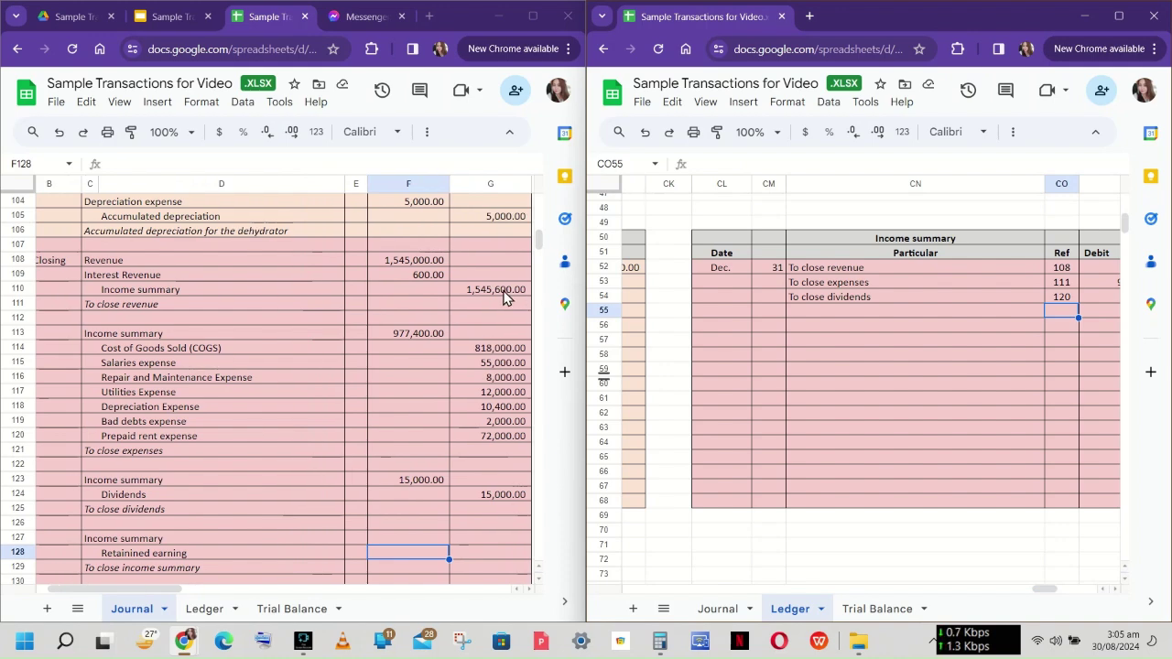
{"action": "scroll", "coordinate": [903, 319], "scroll_direction": "right", "scroll_amount": 3}
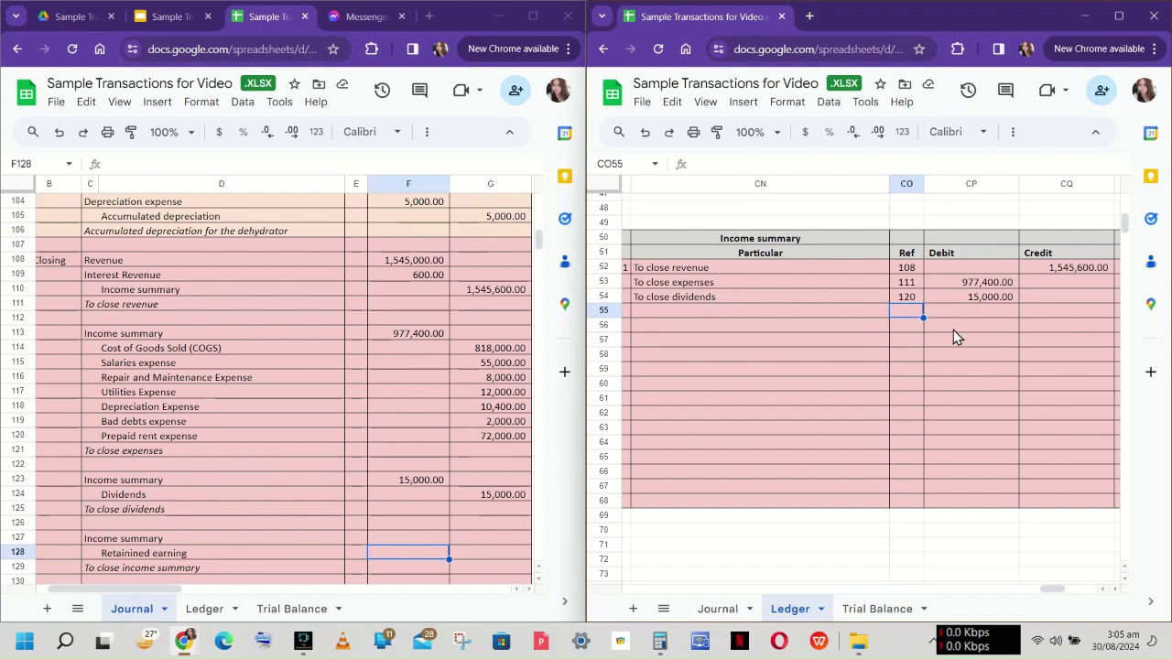
{"action": "scroll", "coordinate": [1007, 334], "scroll_direction": "right", "scroll_amount": 3}
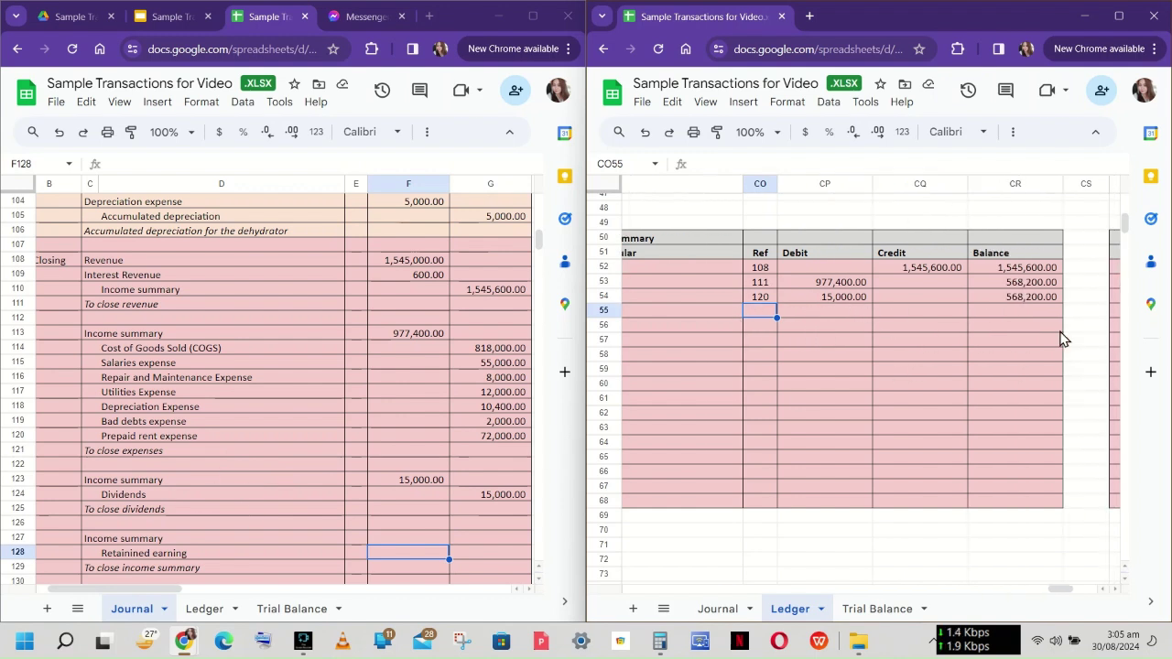
{"action": "left_click", "coordinate": [1014, 269]}
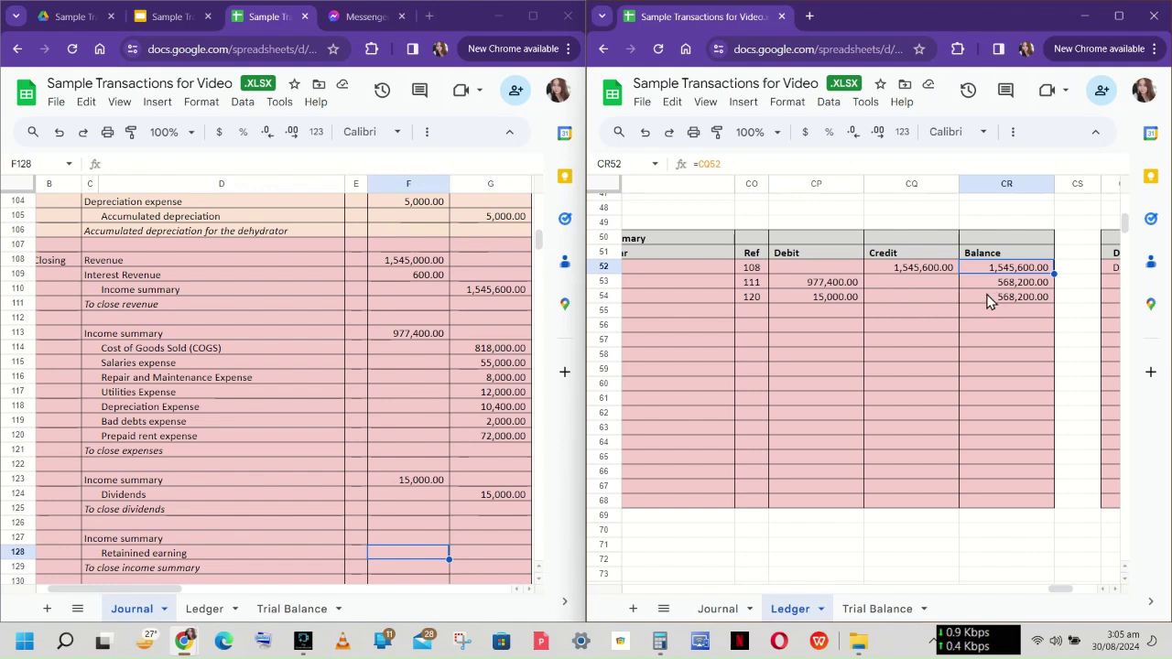
{"action": "left_click", "coordinate": [985, 289]}
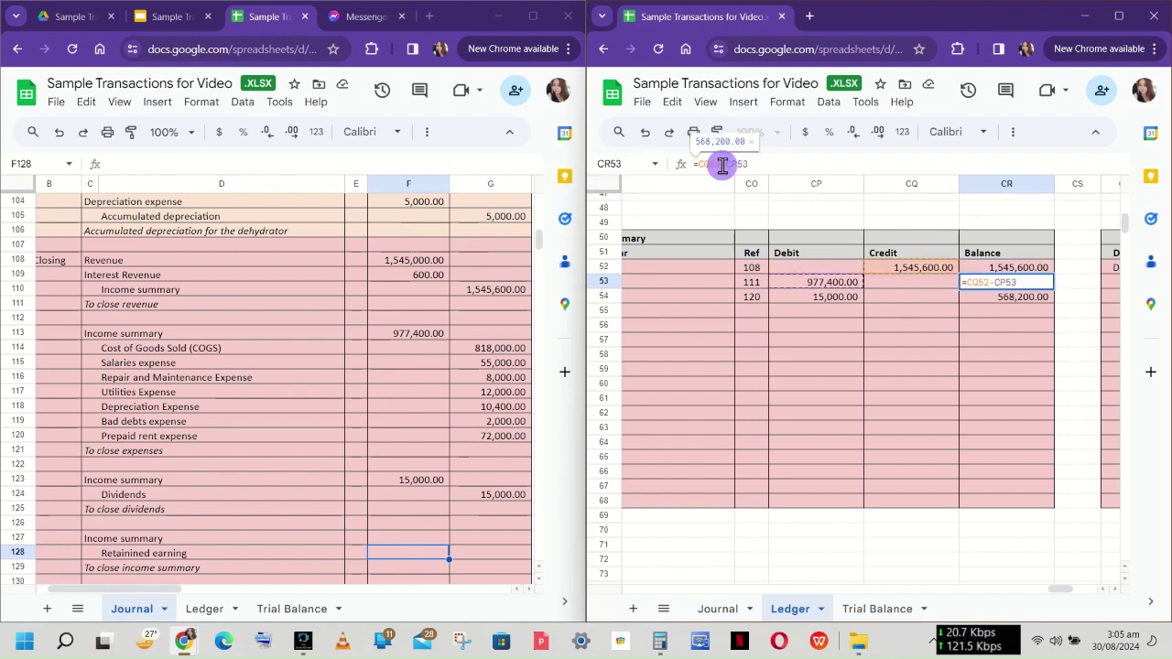
{"action": "key", "text": "Down"}
{"action": "type", "text": "="}
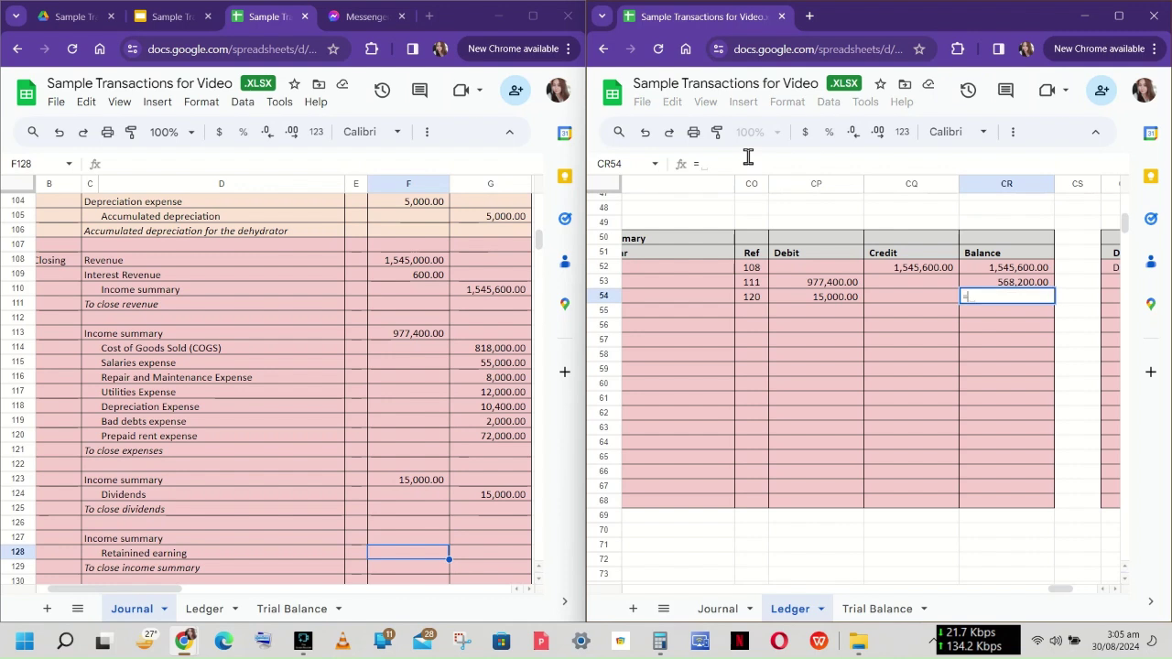
{"action": "left_click", "coordinate": [1034, 285]}
{"action": "type", "text": "-"}
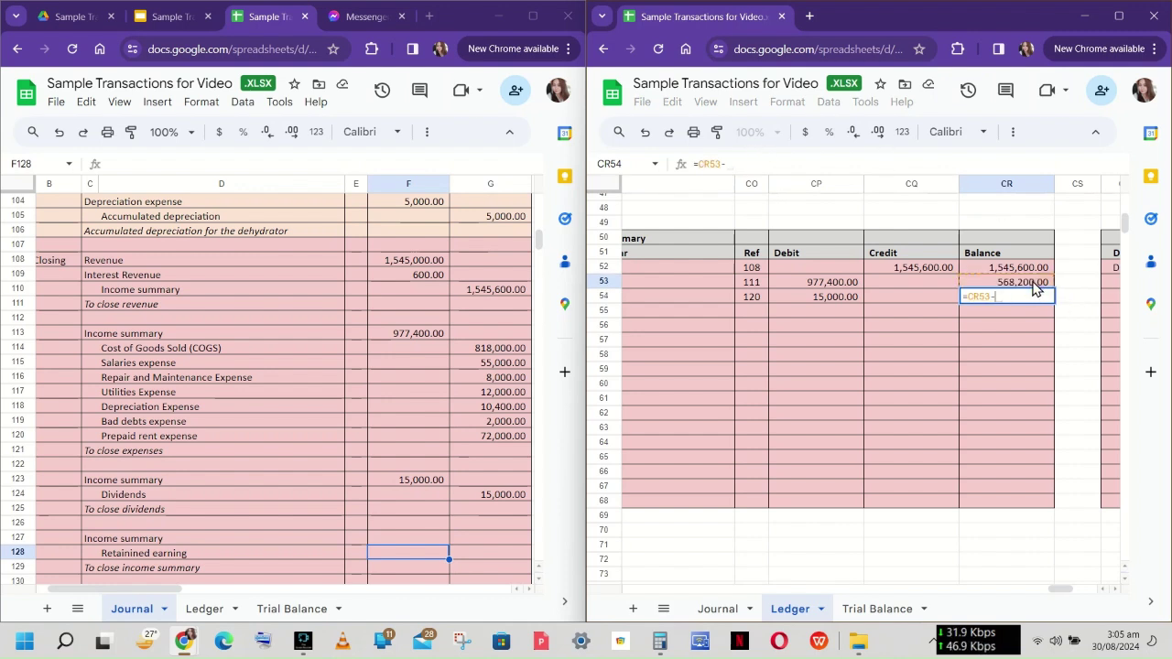
{"action": "left_click", "coordinate": [813, 297]}
{"action": "key", "text": "Return"}
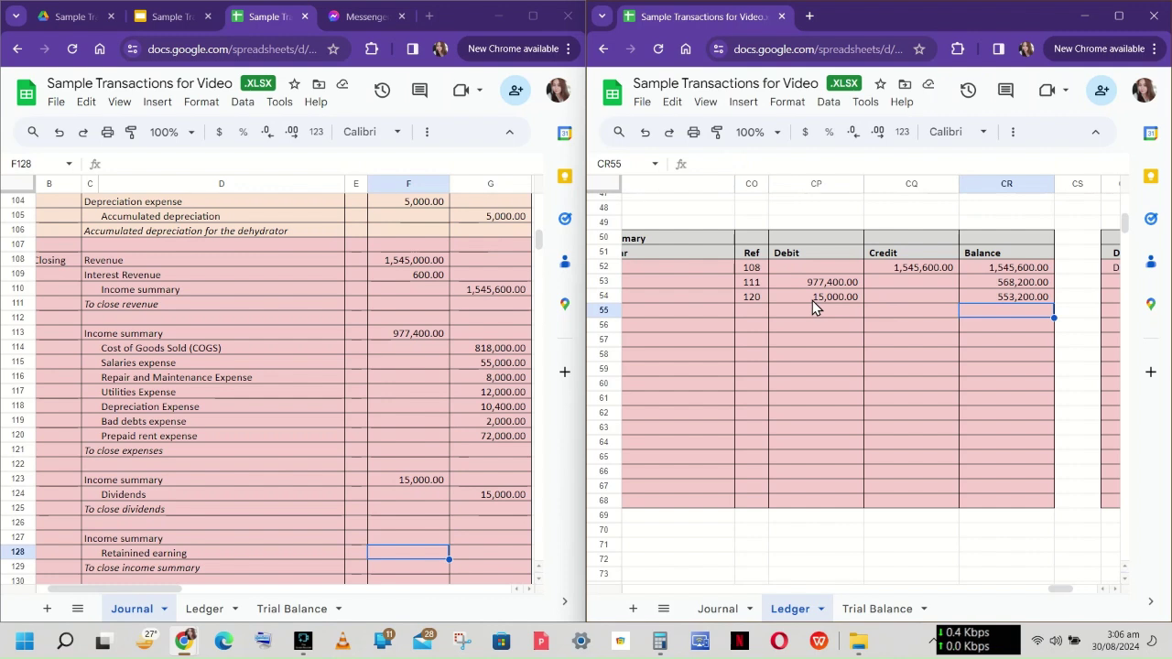
- Check the balance formulas in CR54 and CR53, and enter 553,200 as the Income summary debit in Journal cell F127
{"action": "left_click", "coordinate": [1014, 300]}
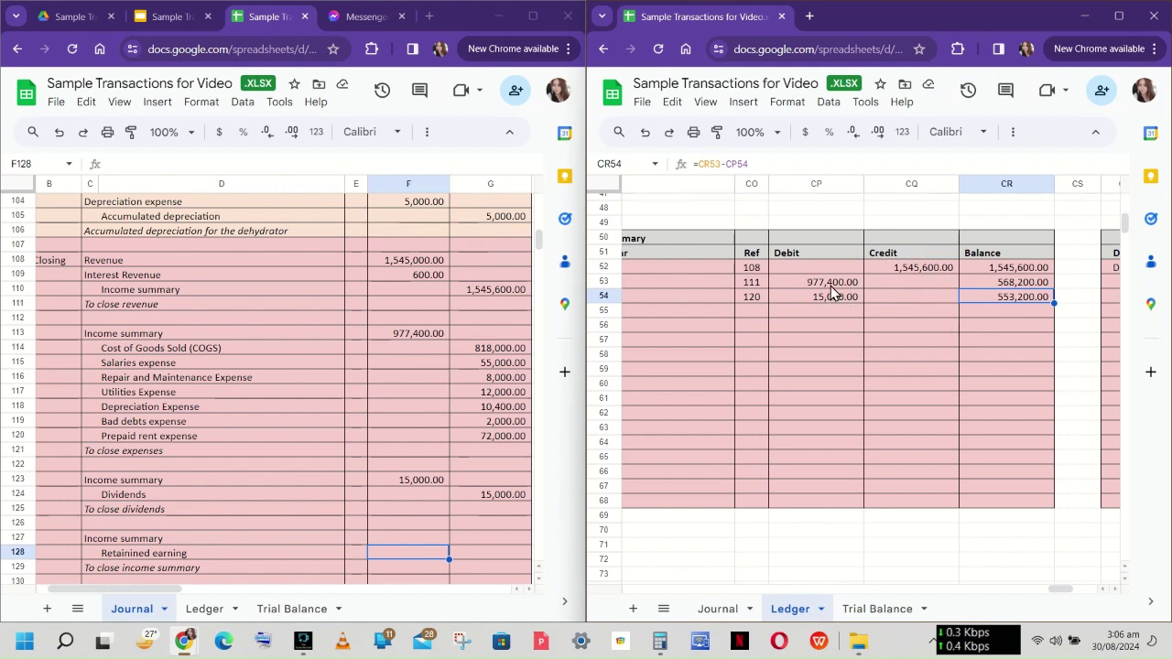
{"action": "left_click", "coordinate": [977, 283]}
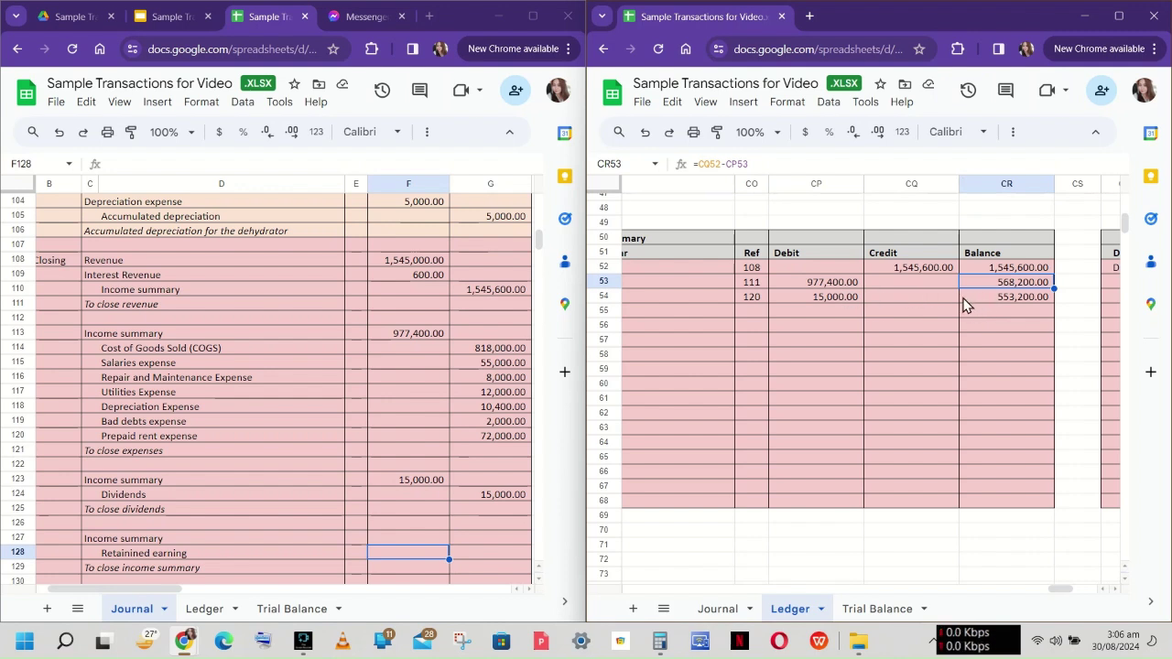
{"action": "left_click", "coordinate": [464, 544]}
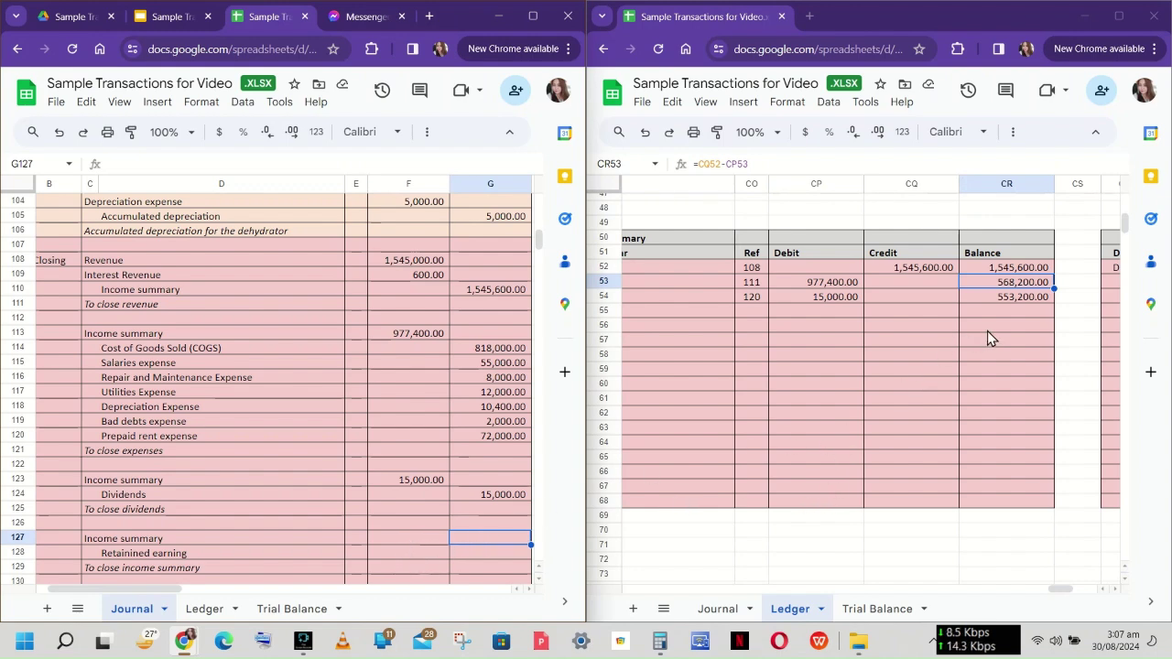
{"action": "left_click", "coordinate": [397, 540]}
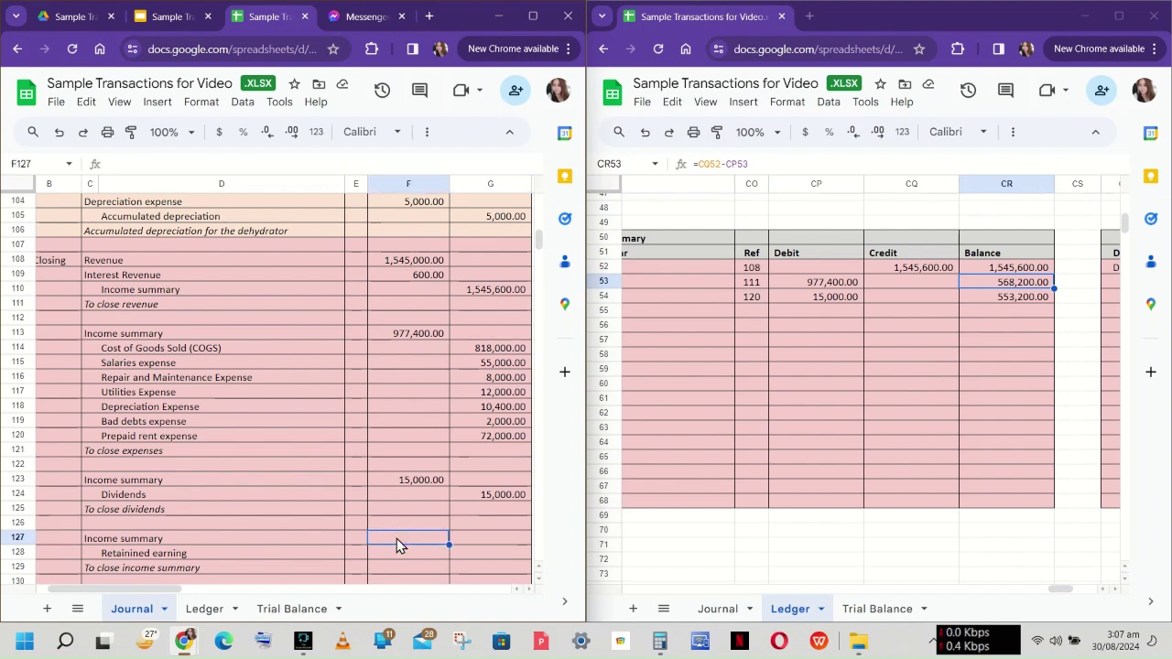
{"action": "type", "text": "553,"}
{"action": "type", "text": "200"}
{"action": "key", "text": "Return"}
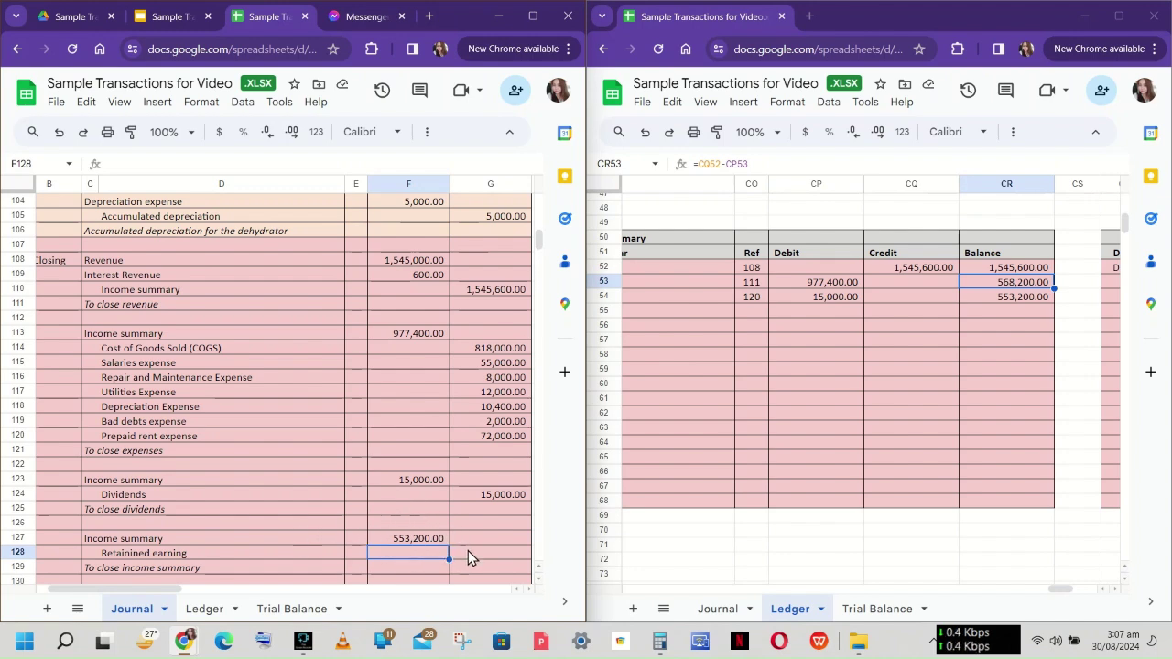
- Link the retained earnings credit in Journal cell G128 to the Income summary debit in F127
{"action": "left_click", "coordinate": [470, 553]}
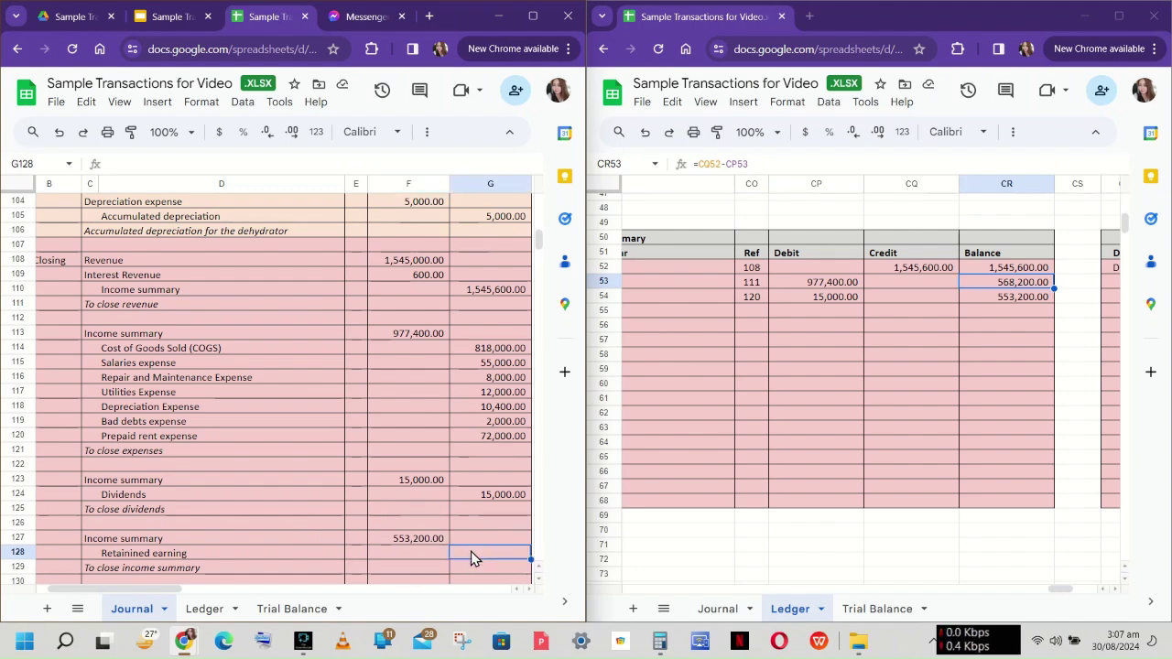
{"action": "type", "text": "="}
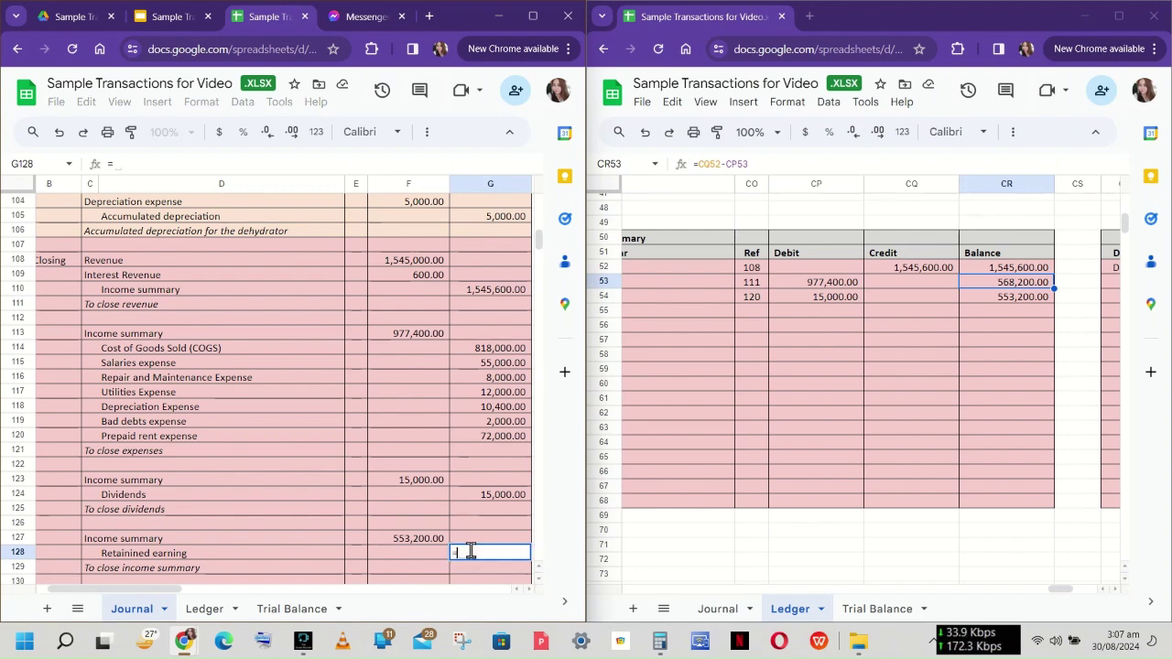
{"action": "left_click", "coordinate": [409, 540]}
{"action": "key", "text": "Return"}
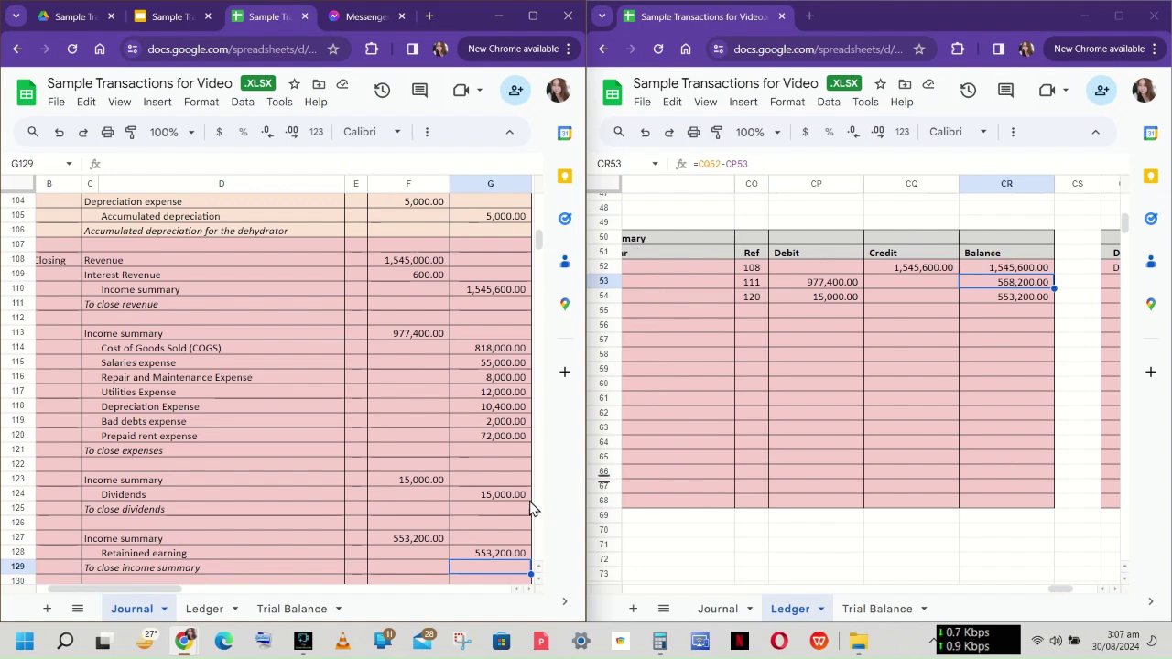
- Complete the title of the Ledger table beside Income summary in CV50 as "Retained Earnings"
{"action": "scroll", "coordinate": [889, 448], "scroll_direction": "right", "scroll_amount": 6}
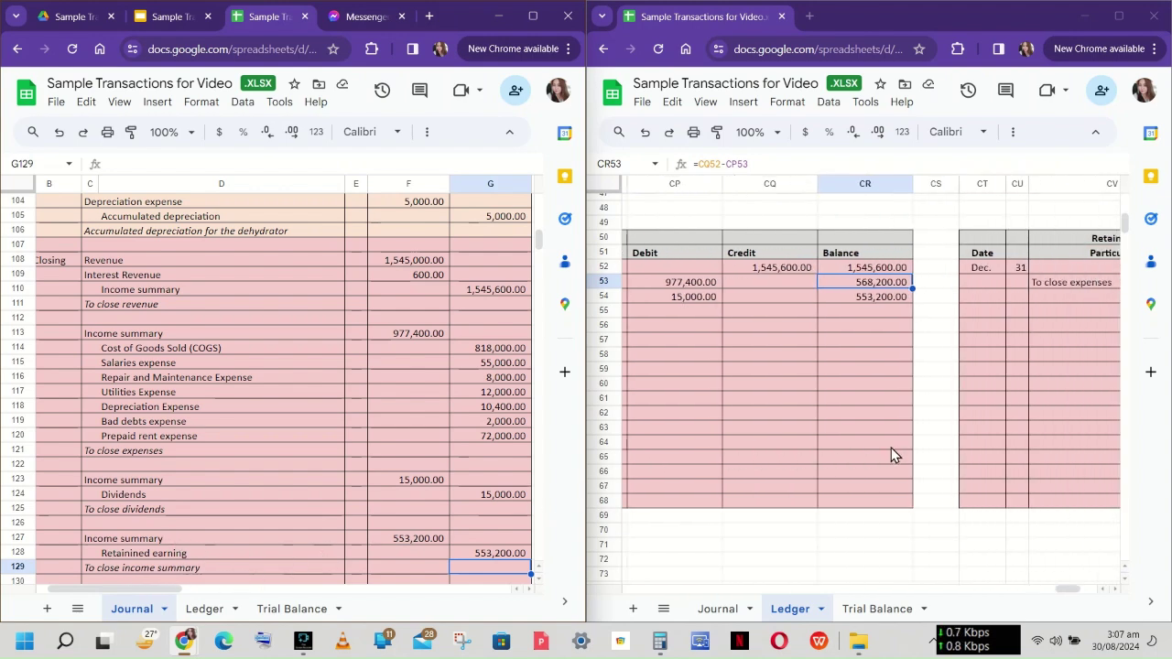
{"action": "scroll", "coordinate": [891, 448], "scroll_direction": "right", "scroll_amount": 1}
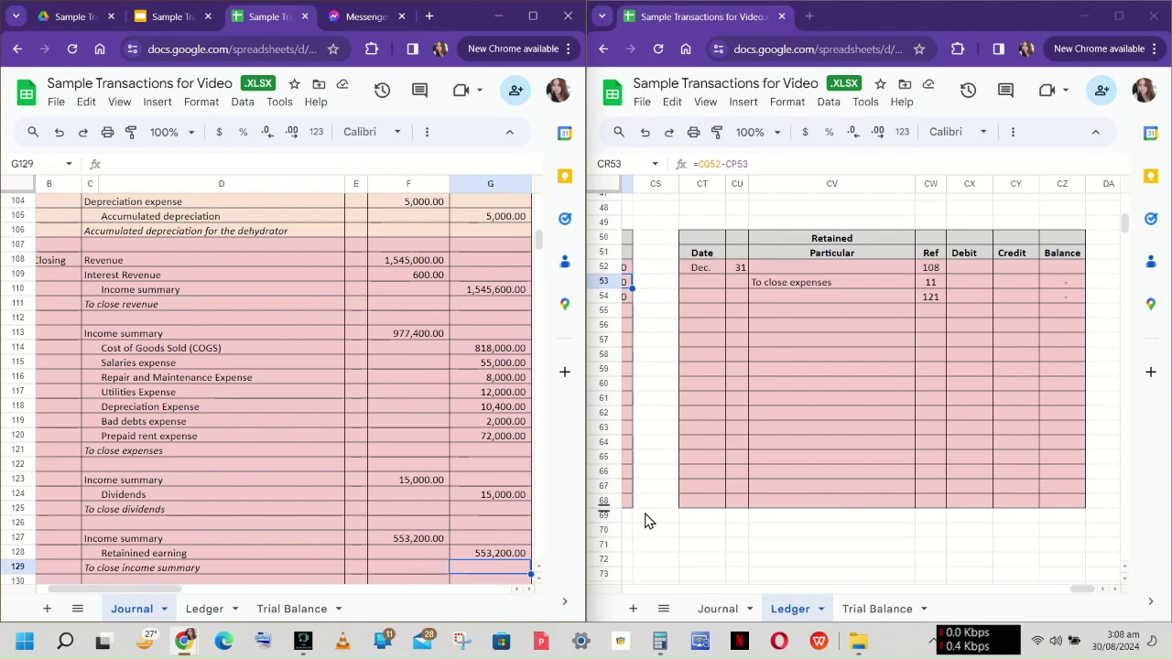
{"action": "left_click", "coordinate": [867, 239]}
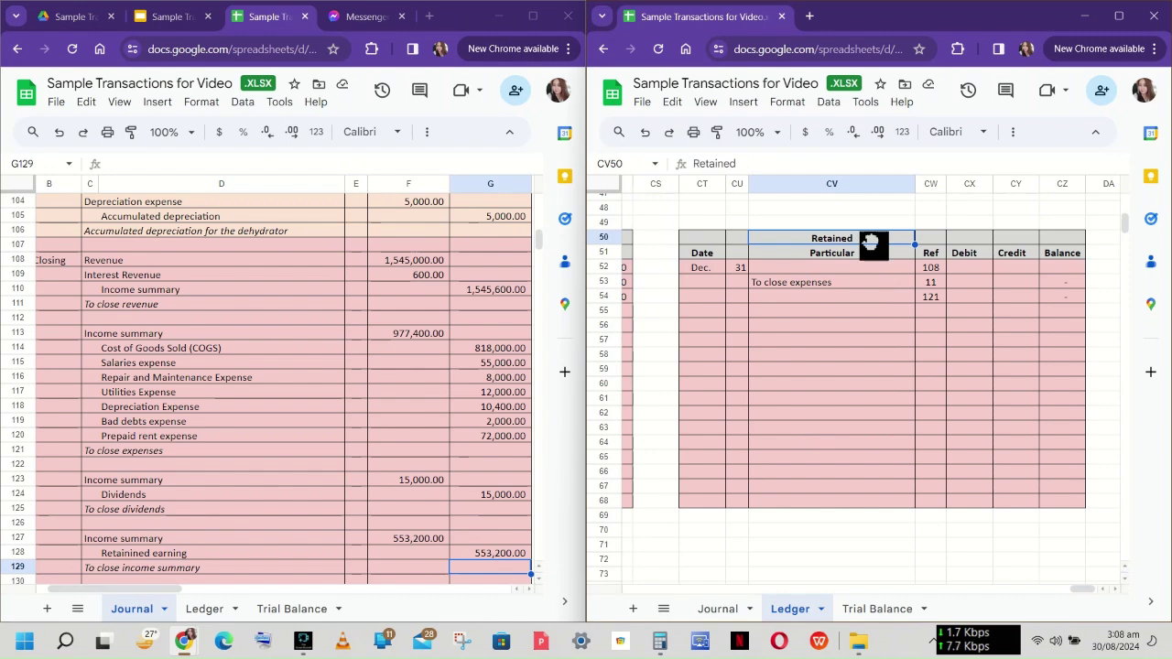
{"action": "left_click", "coordinate": [787, 166]}
{"action": "type", "text": "Earnings"}
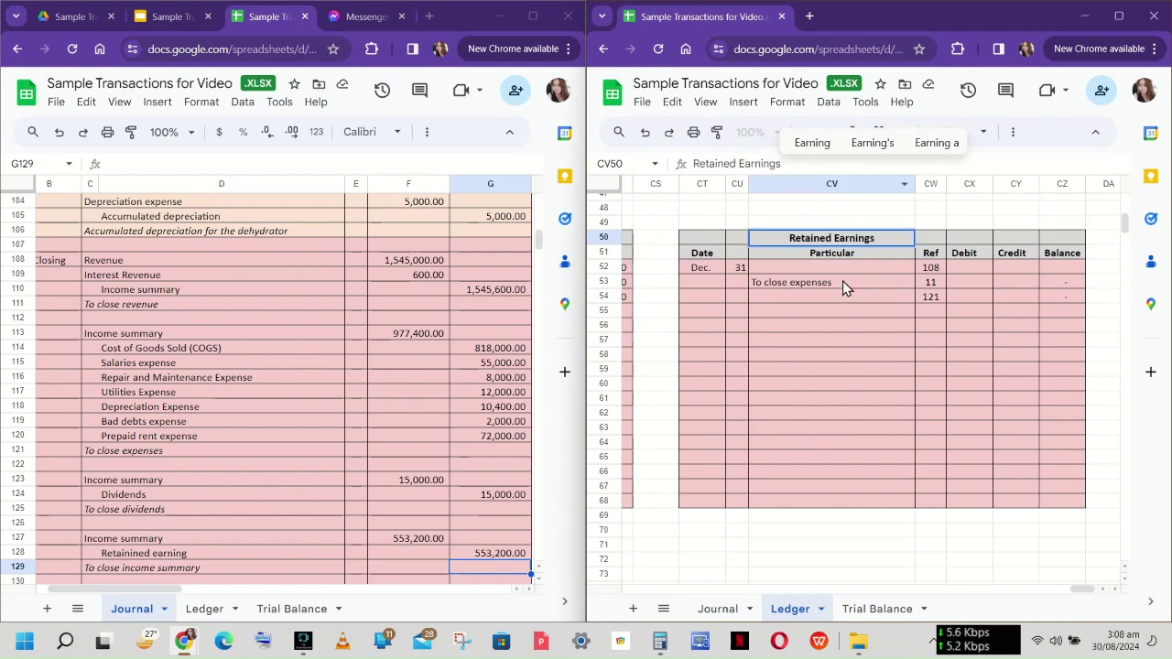
{"action": "left_click", "coordinate": [849, 327]}
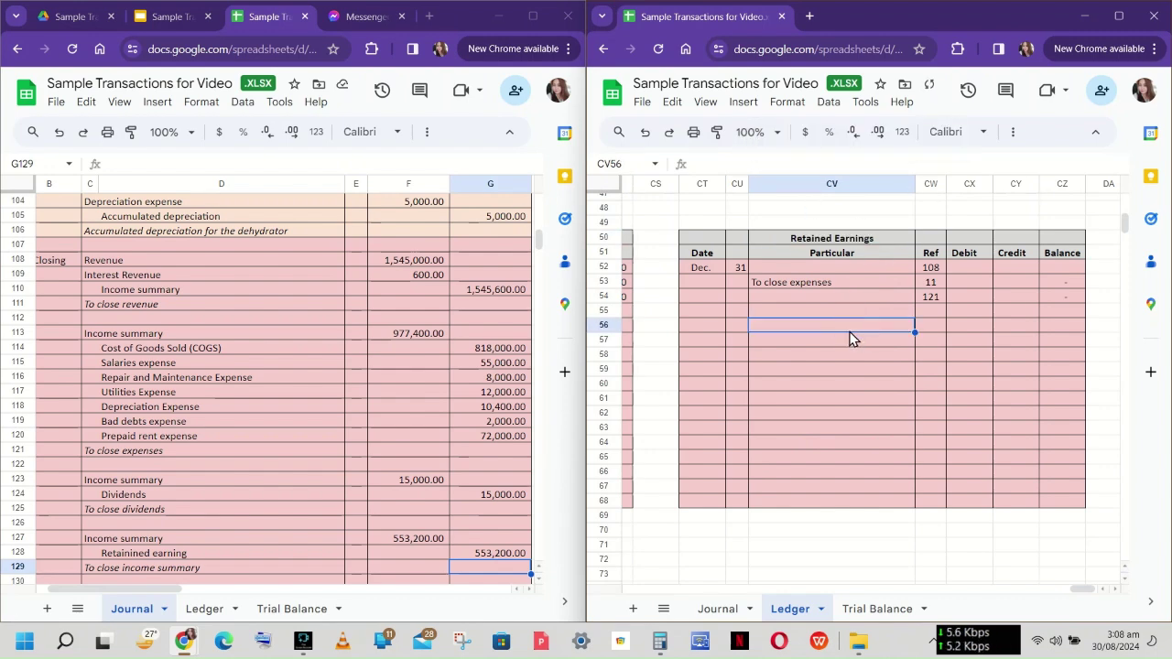
- Clear the leftover Particular in CV53 and link CV52 to the income summary closing description in Journal C129
{"action": "left_click", "coordinate": [760, 284]}
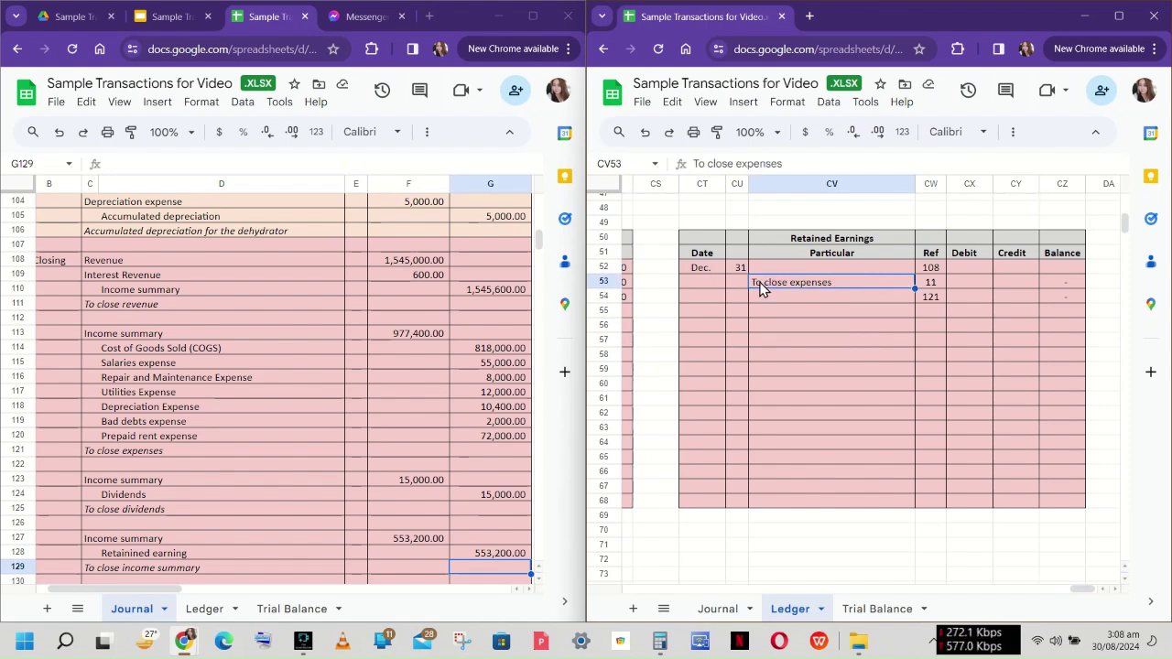
{"action": "key", "text": "Delete"}
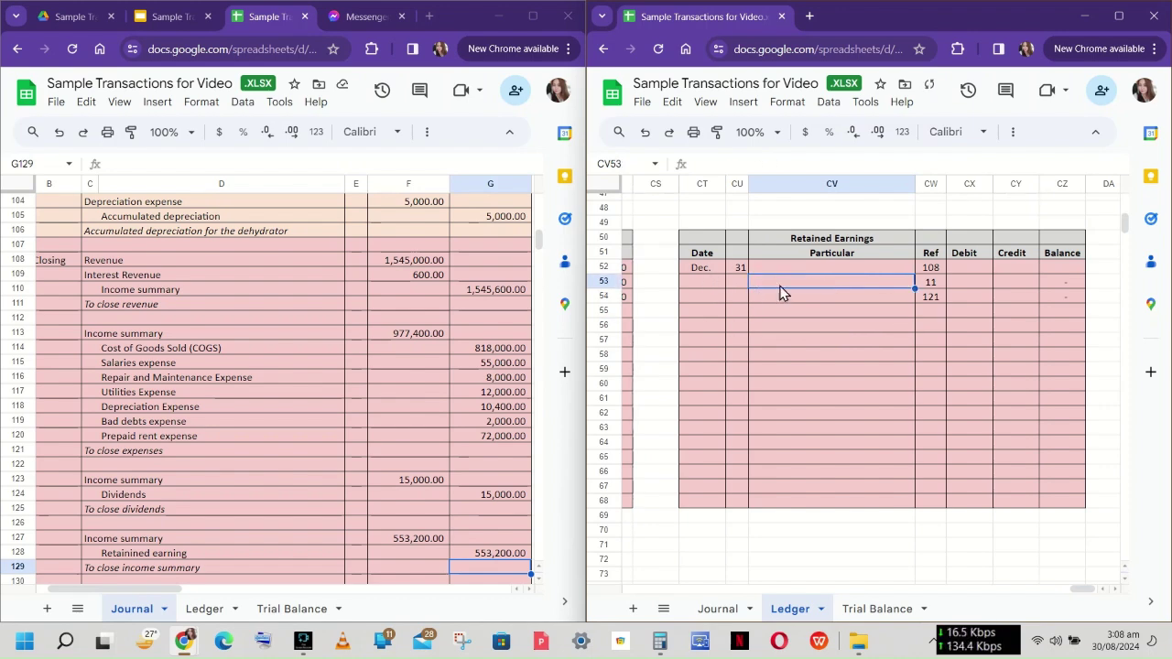
{"action": "left_click", "coordinate": [769, 266]}
{"action": "type", "text": "="}
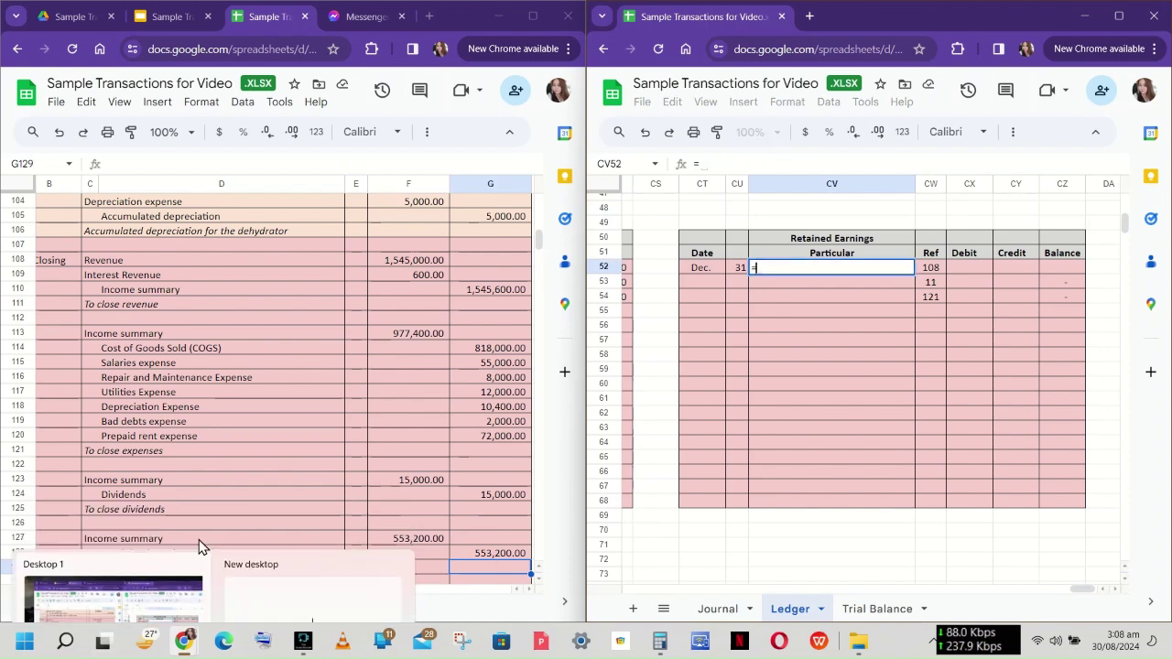
{"action": "left_click", "coordinate": [696, 608]}
{"action": "scroll", "coordinate": [681, 478], "scroll_direction": "up", "scroll_amount": 2}
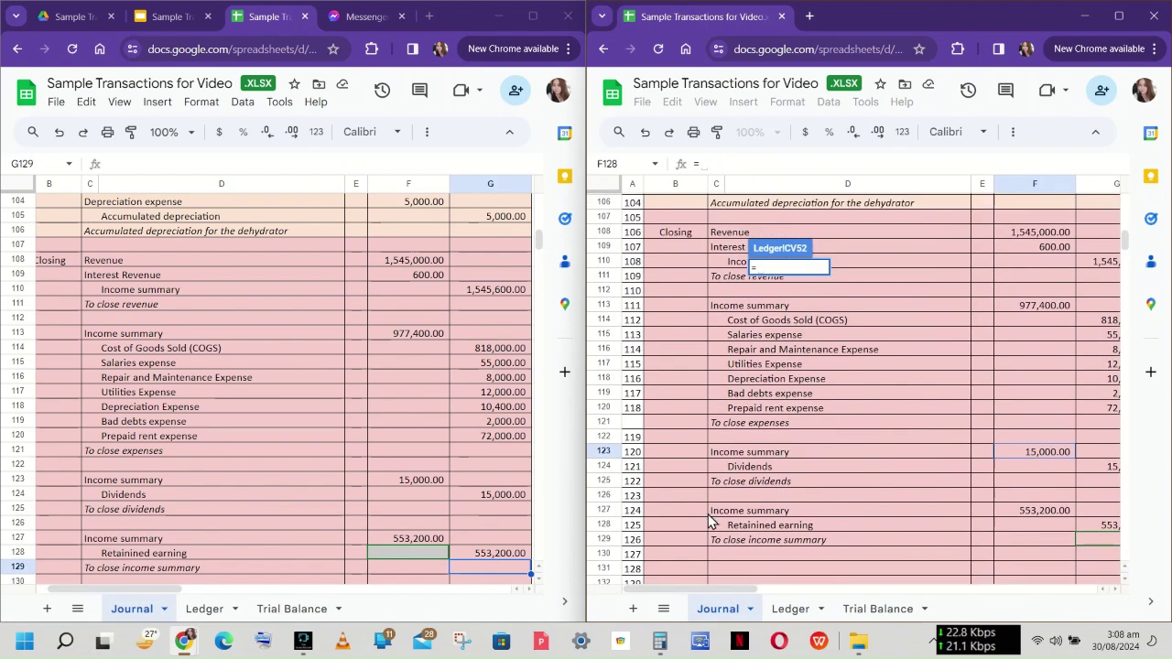
{"action": "left_click", "coordinate": [713, 542]}
{"action": "key", "text": "Return"}
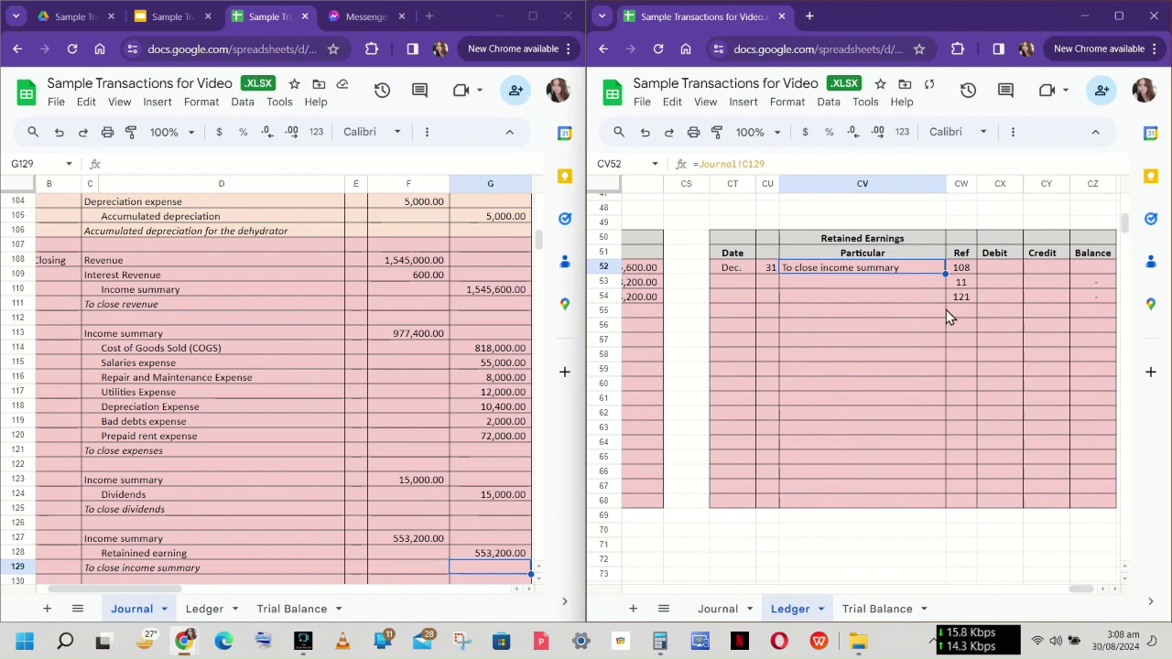
- Set the Retained Earnings Ref in CW52 to Journal line 125 and clear the leftover Ref numbers in CW53 and CW54
{"action": "scroll", "coordinate": [302, 473], "scroll_direction": "down", "scroll_amount": 1}
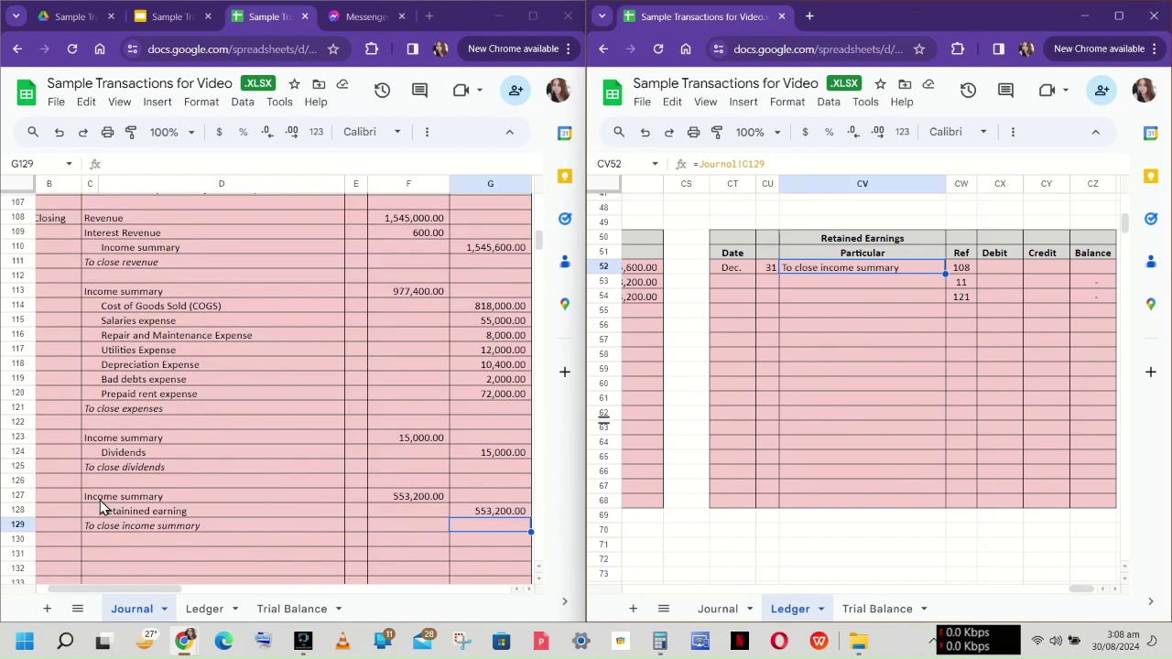
{"action": "left_click", "coordinate": [52, 511]}
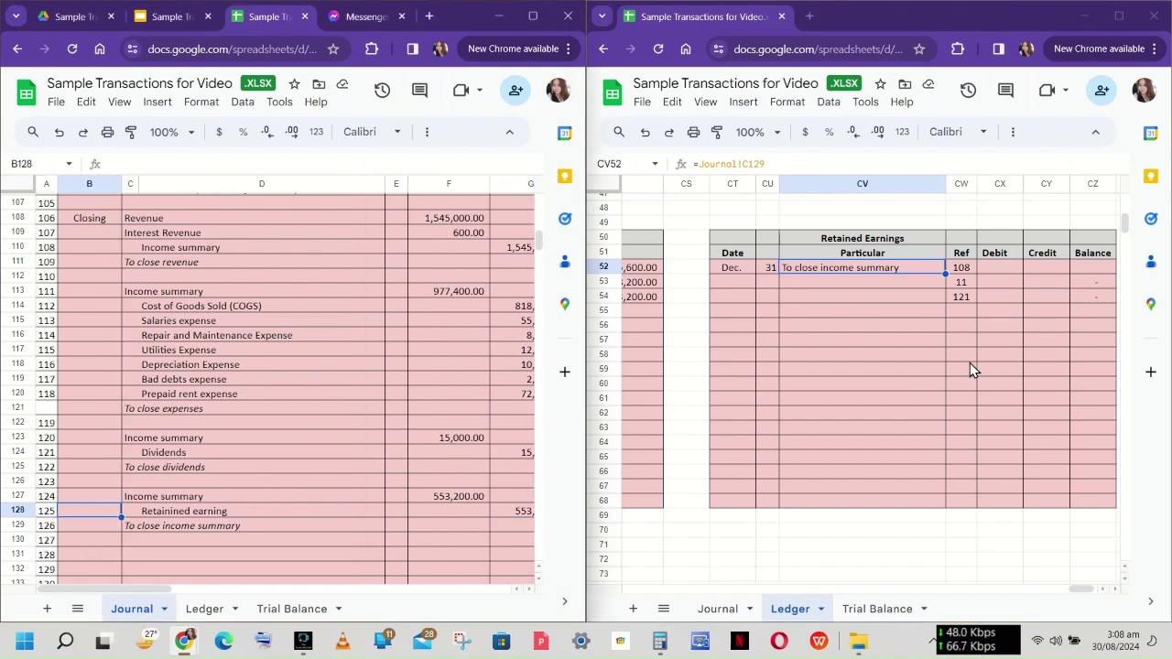
{"action": "left_click", "coordinate": [954, 268]}
{"action": "type", "text": "125"}
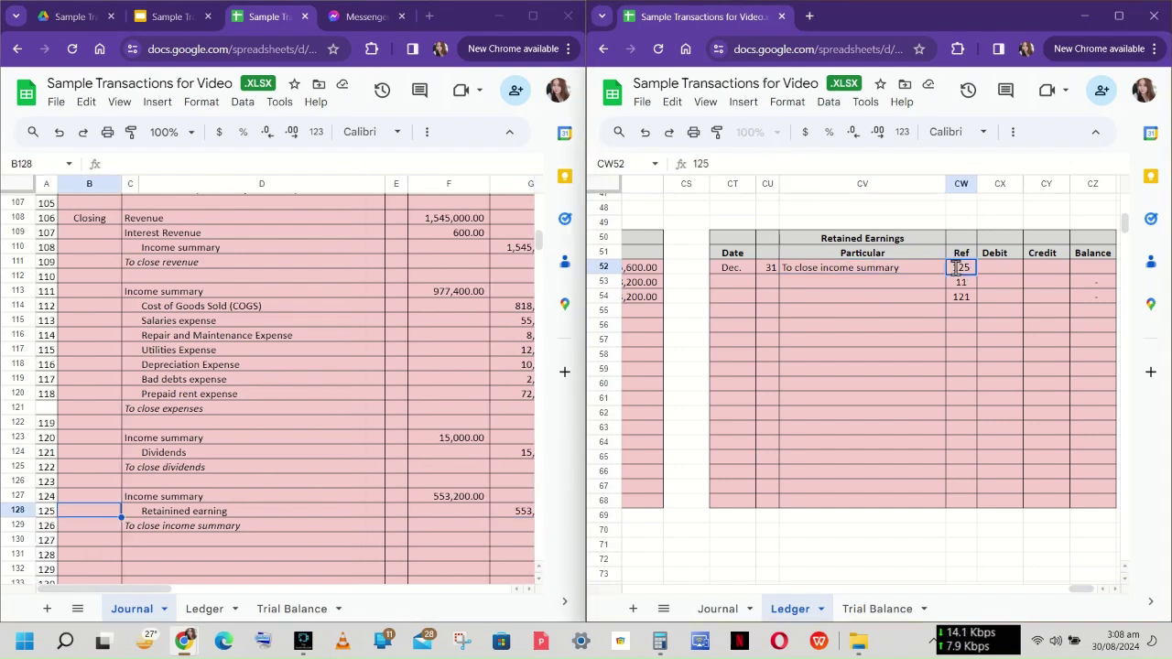
{"action": "key", "text": "Return"}
{"action": "key", "text": "Delete"}
{"action": "key", "text": "Down"}
{"action": "key", "text": "Delete"}
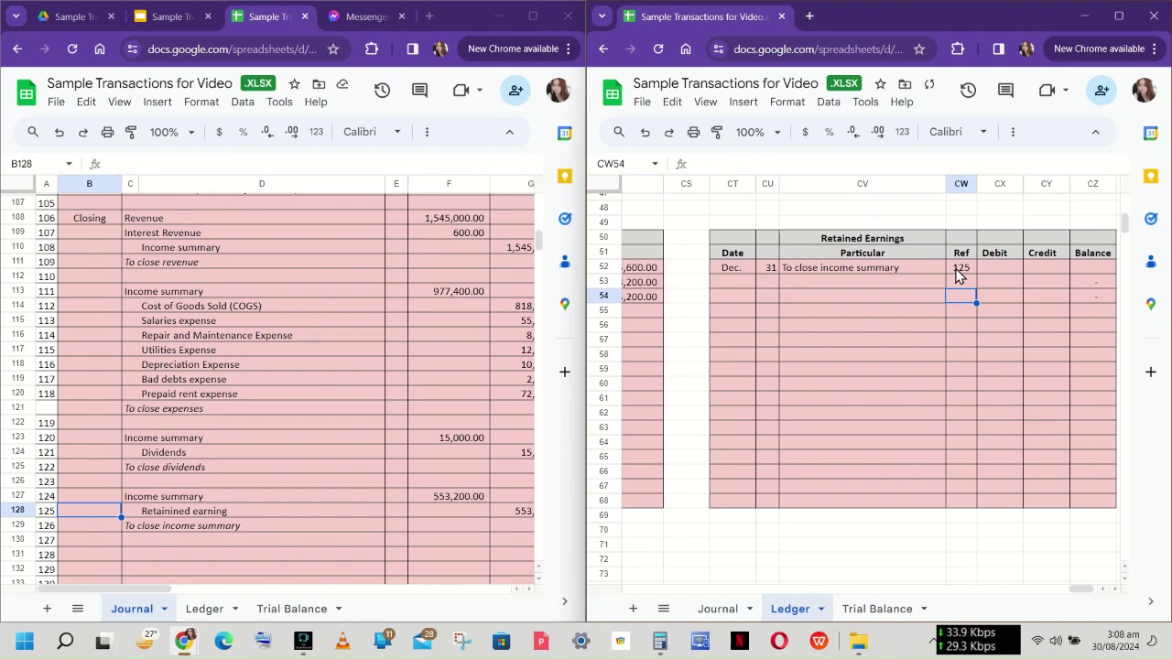
- Widen the Retained Earnings Debit, Credit and Balance columns, CX to CZ, together
{"action": "scroll", "coordinate": [296, 518], "scroll_direction": "right", "scroll_amount": 2}
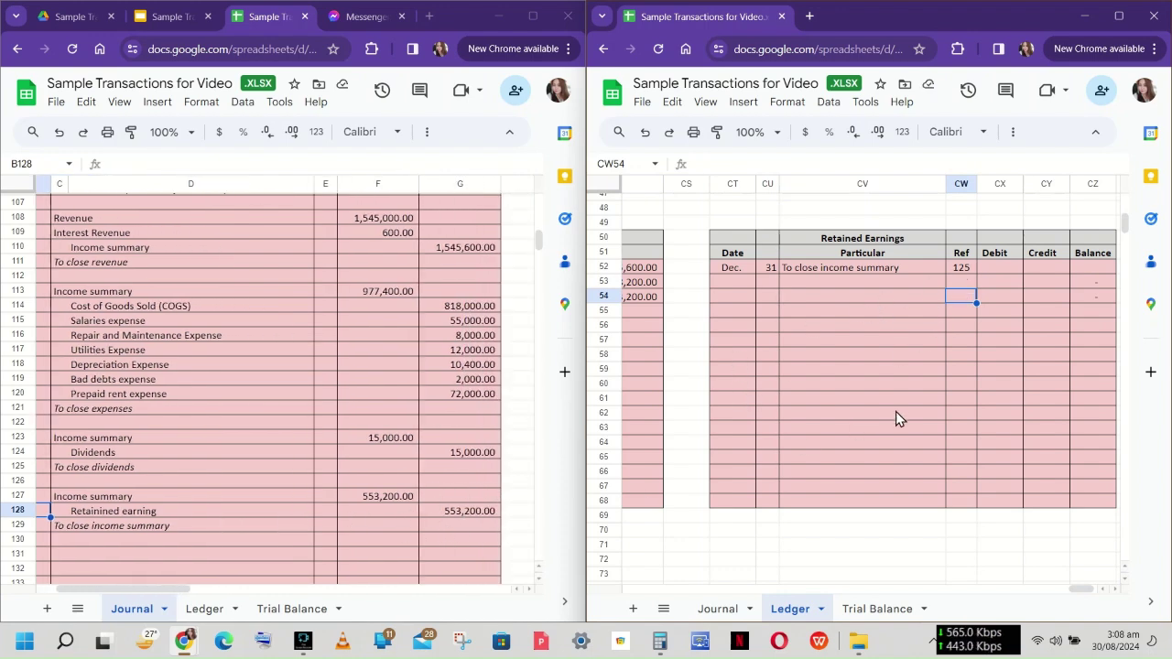
{"action": "scroll", "coordinate": [915, 412], "scroll_direction": "right", "scroll_amount": 1}
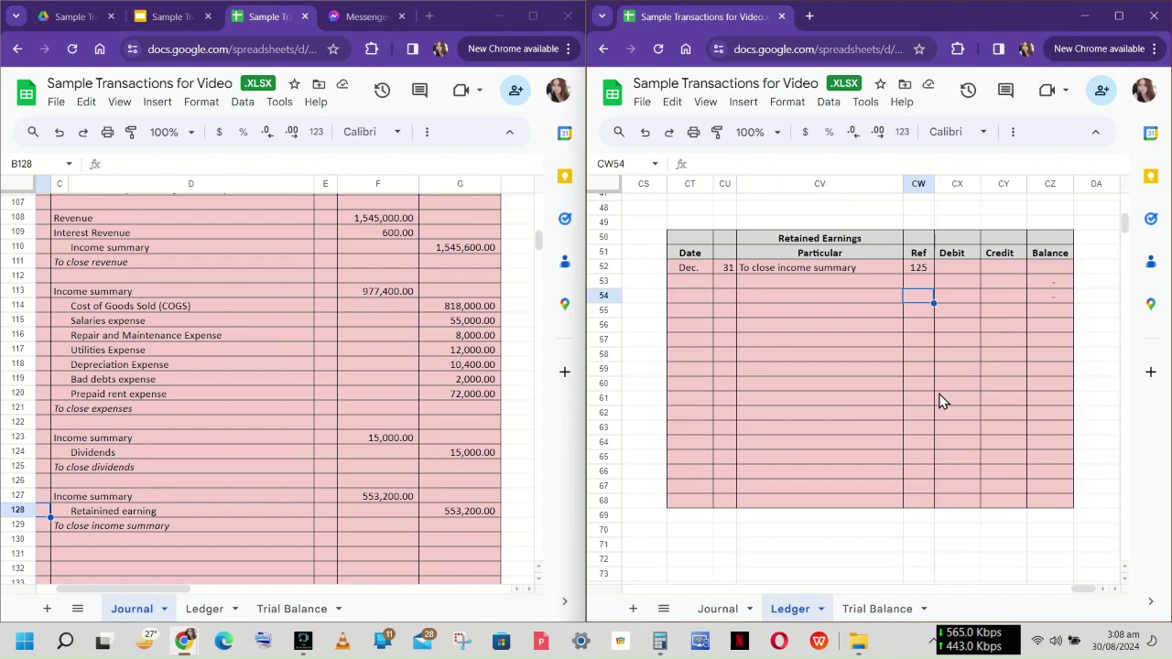
{"action": "left_click", "coordinate": [952, 183]}
{"action": "key", "text": "shift+Right"}
{"action": "key", "text": "shift+Right"}
{"action": "left_click_drag", "start_coordinate": [980, 183], "coordinate": [1007, 184]}
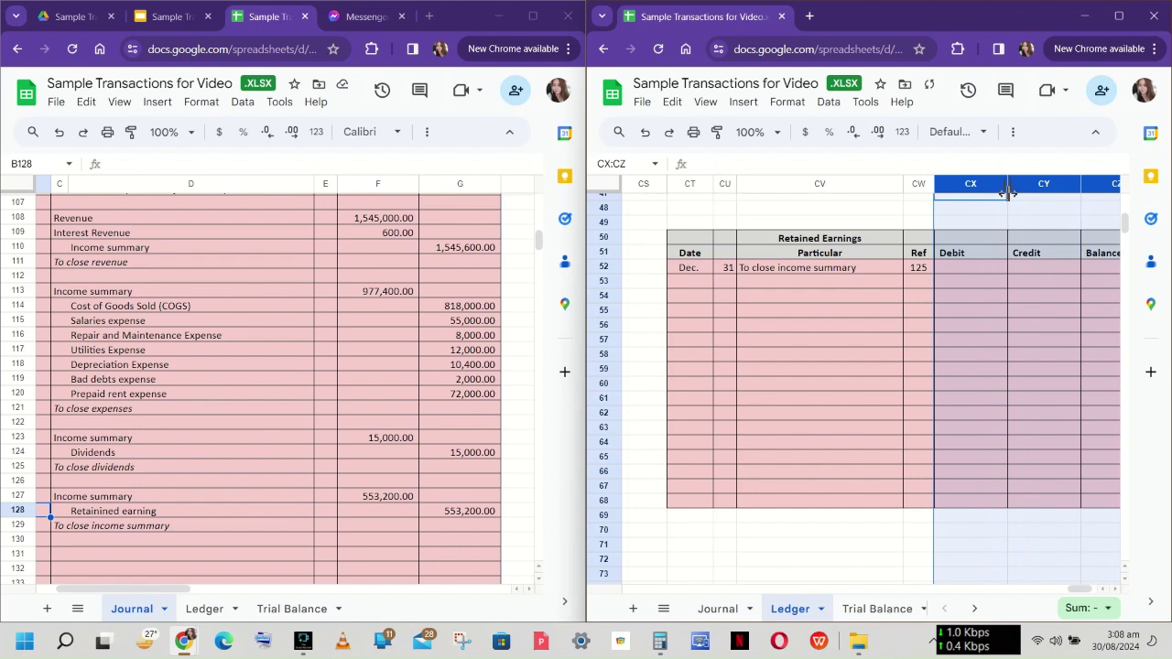
- Link the Retained Earnings Credit in CY52 to the retained earning credit amount in Journal G128
{"action": "left_click", "coordinate": [1040, 267]}
{"action": "type", "text": "="}
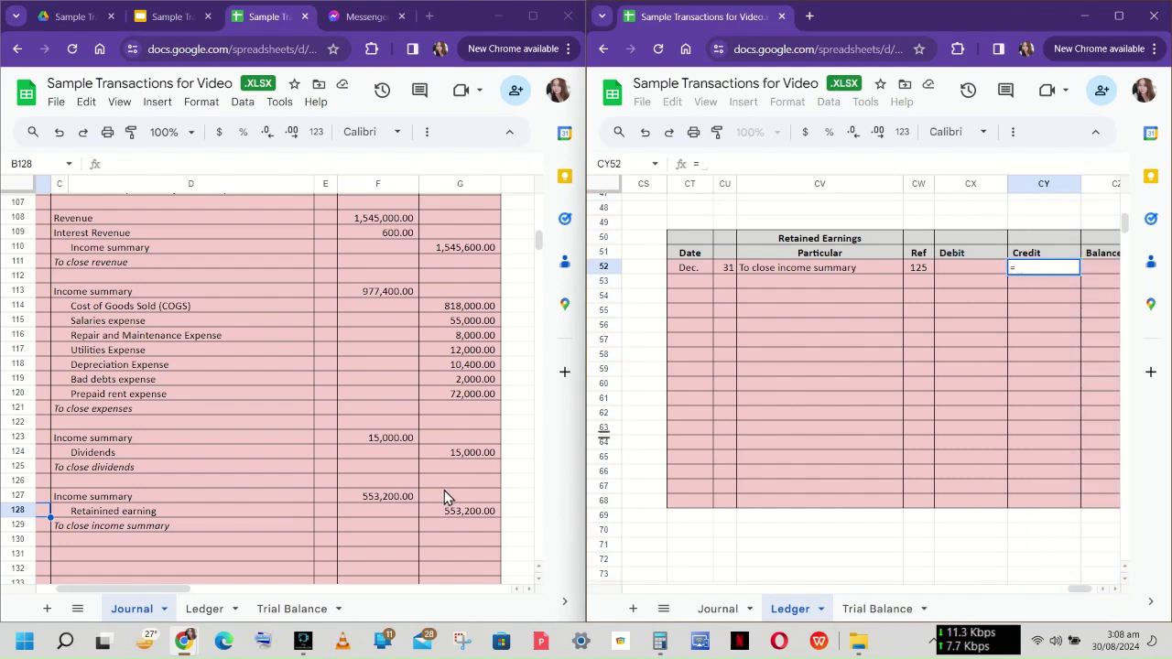
{"action": "left_click", "coordinate": [733, 603]}
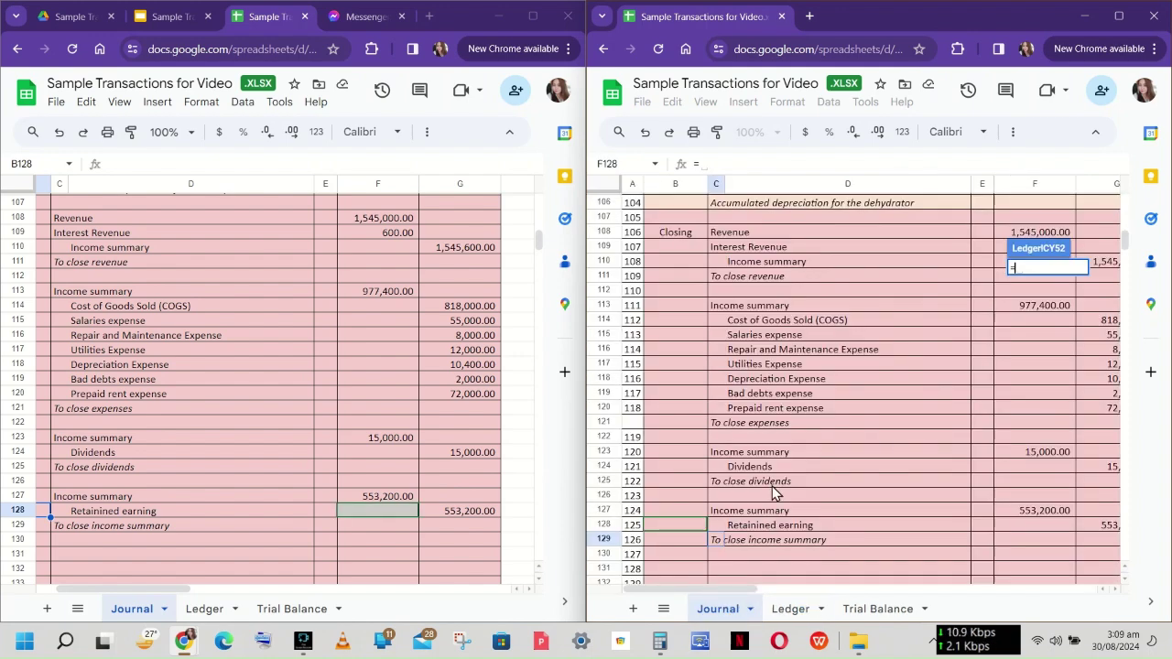
{"action": "left_click", "coordinate": [1007, 526]}
{"action": "key", "text": "Return"}
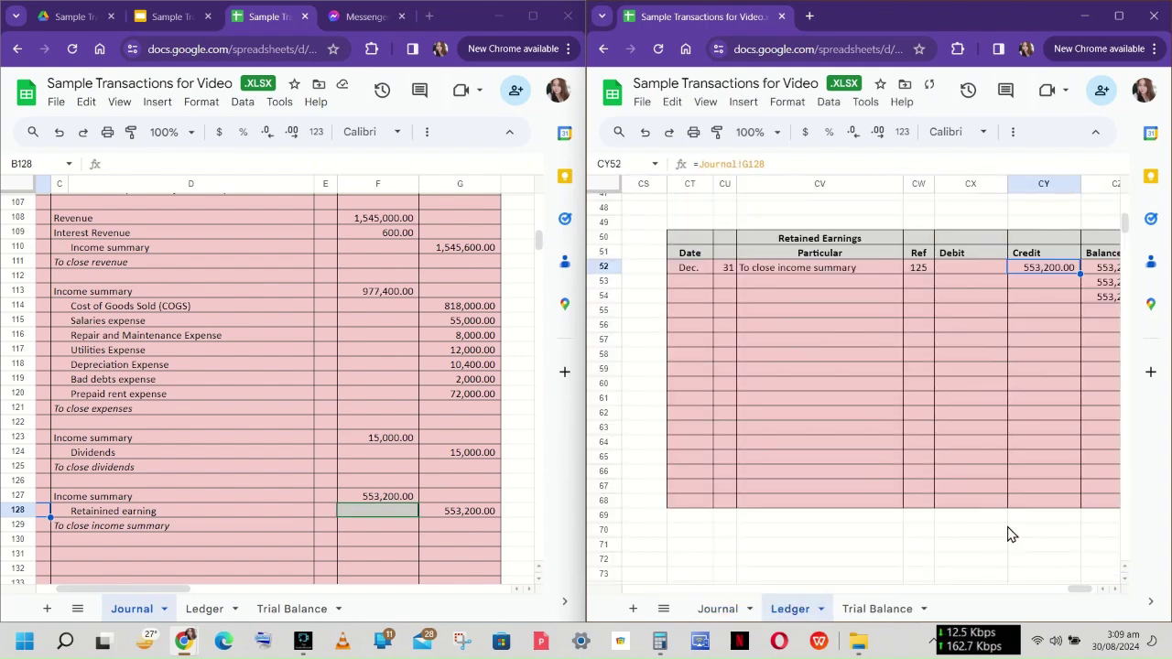
- Clear the leftover Retained Earnings balances in CZ53 and CZ54
{"action": "scroll", "coordinate": [1003, 476], "scroll_direction": "right", "scroll_amount": 2}
{"action": "left_click_drag", "start_coordinate": [1026, 280], "coordinate": [1041, 299]}
{"action": "key", "text": "Delete"}
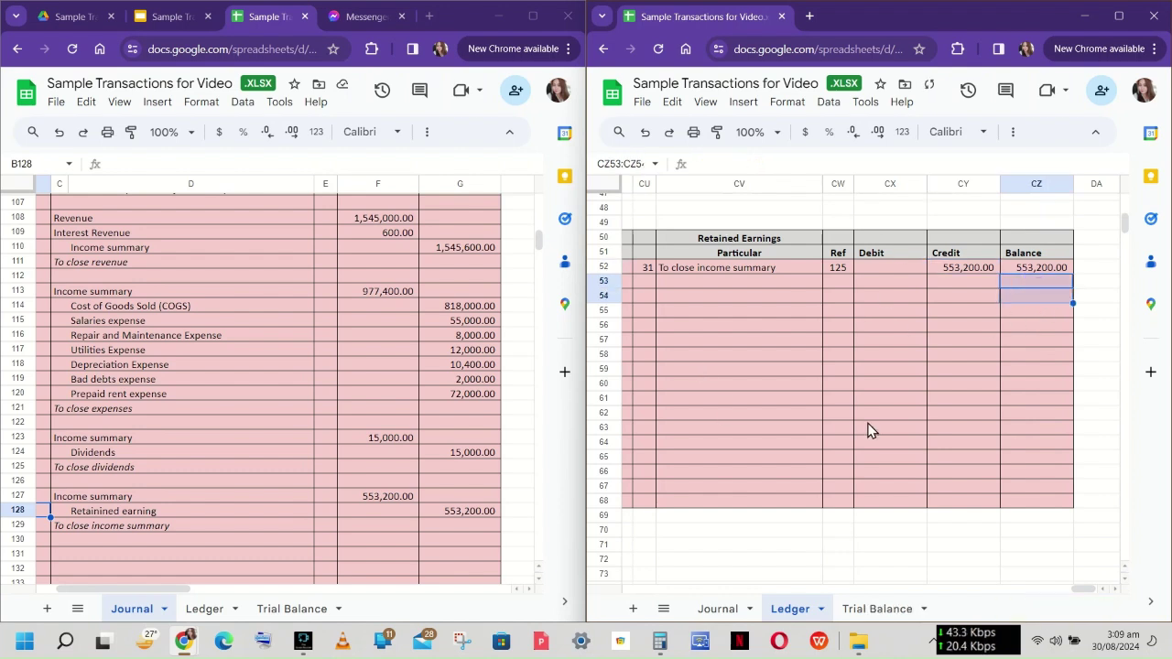
- Open the Trial Balance sheet at the Post-Closing Trial Balance columns and maximize its window
{"action": "left_click", "coordinate": [897, 610]}
{"action": "scroll", "coordinate": [910, 476], "scroll_direction": "right", "scroll_amount": 5}
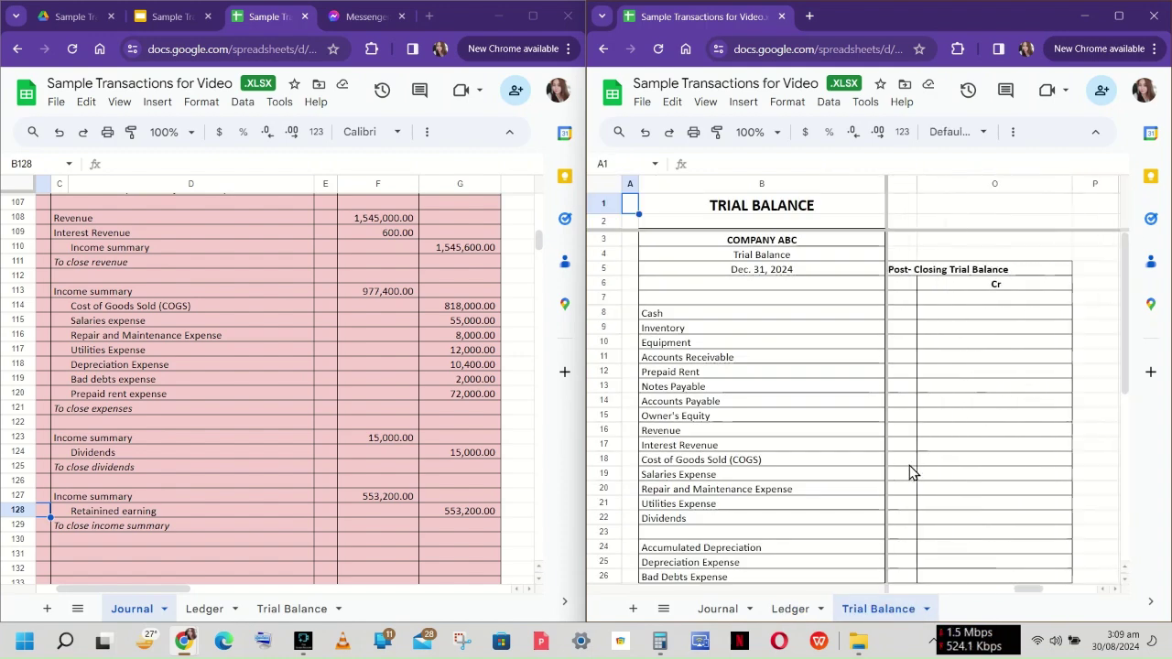
{"action": "scroll", "coordinate": [983, 449], "scroll_direction": "down", "scroll_amount": 1}
{"action": "scroll", "coordinate": [1001, 445], "scroll_direction": "left", "scroll_amount": 2}
{"action": "scroll", "coordinate": [998, 410], "scroll_direction": "left", "scroll_amount": 2}
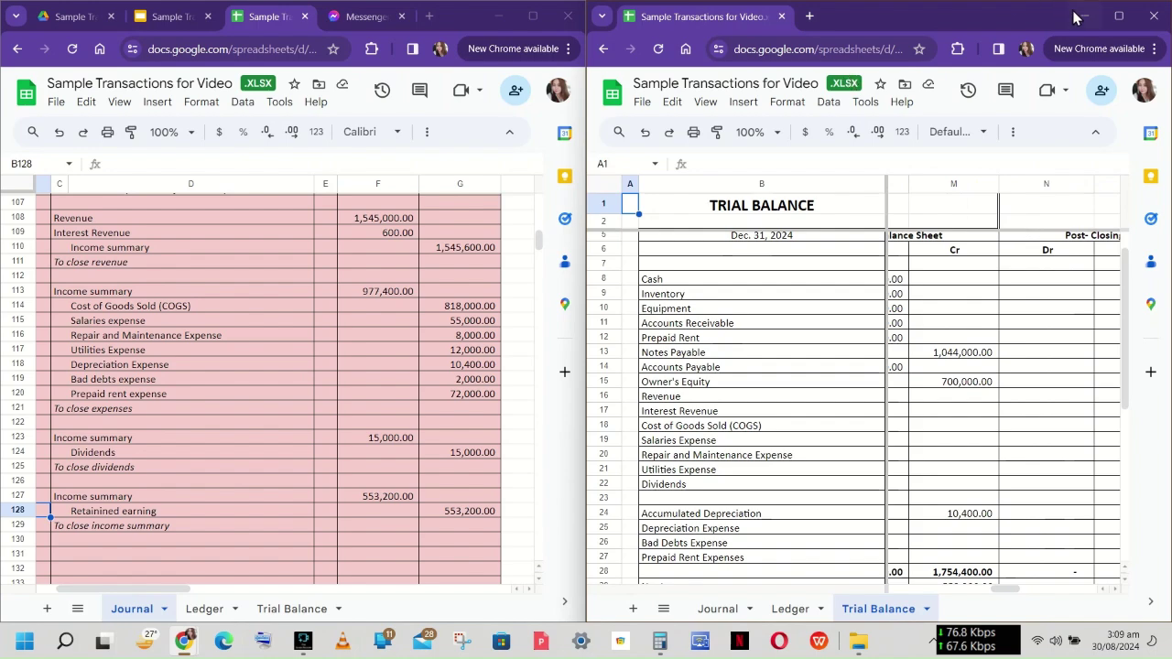
{"action": "left_click", "coordinate": [1118, 16]}
{"action": "scroll", "coordinate": [595, 293], "scroll_direction": "up", "scroll_amount": 1}
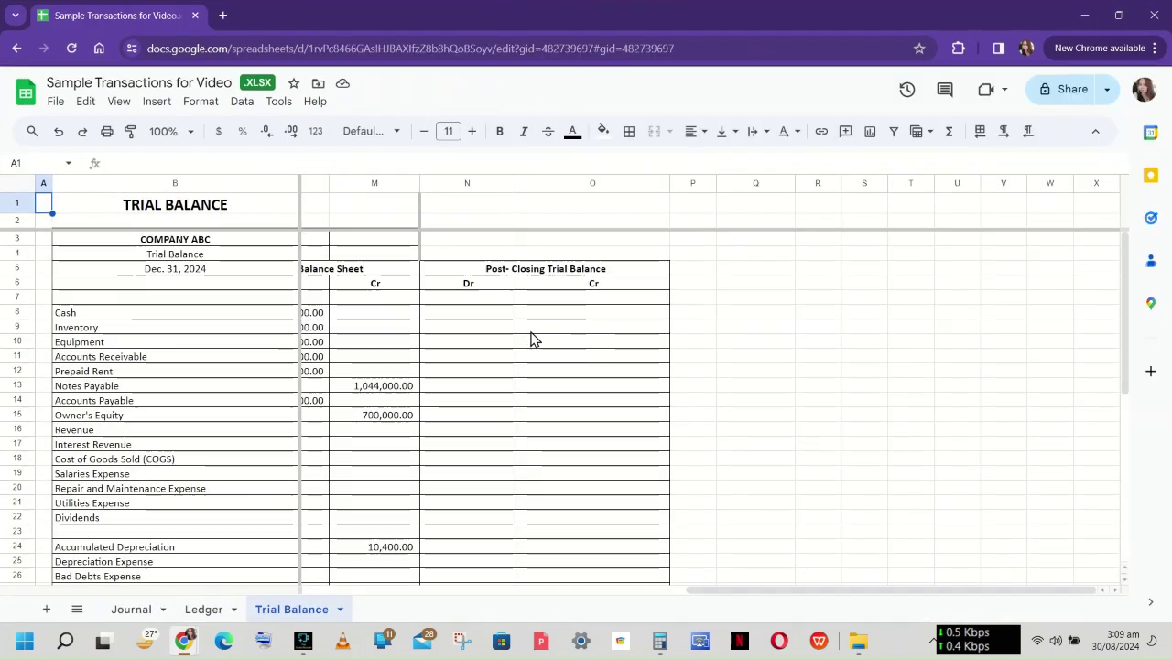
- Link the Post-Closing Trial Balance Cash debit in N8 to the Balance Sheet debit in L8
{"action": "left_click", "coordinate": [467, 316]}
{"action": "scroll", "coordinate": [466, 320], "scroll_direction": "left", "scroll_amount": 4}
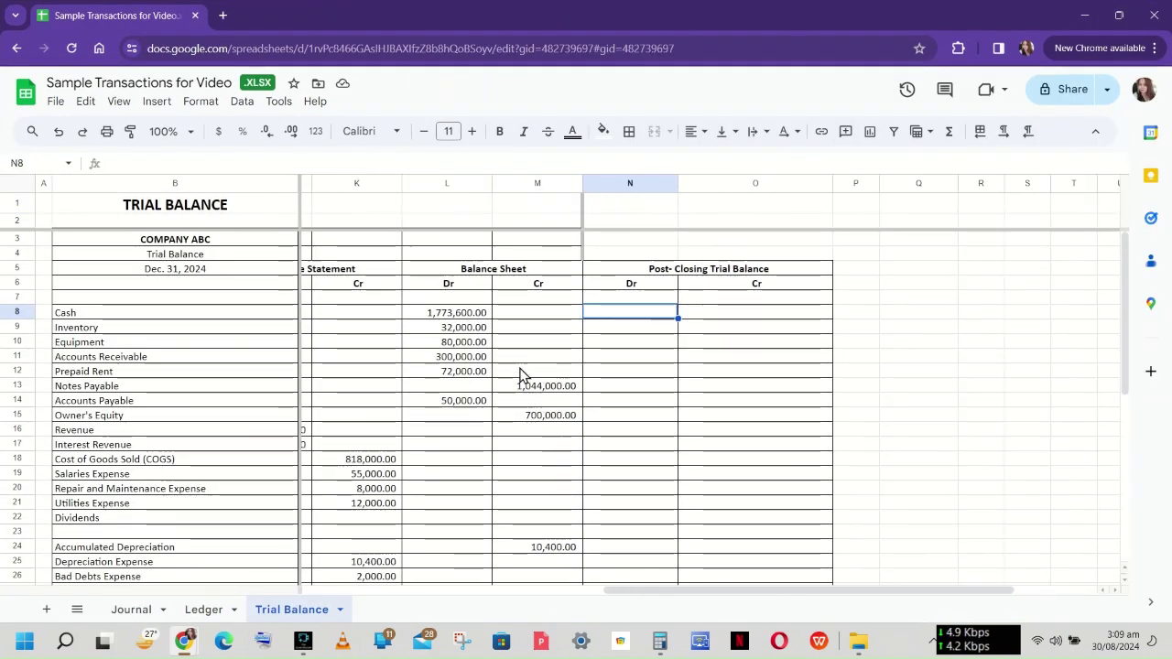
{"action": "scroll", "coordinate": [519, 374], "scroll_direction": "down", "scroll_amount": 1}
{"action": "scroll", "coordinate": [519, 375], "scroll_direction": "left", "scroll_amount": 3}
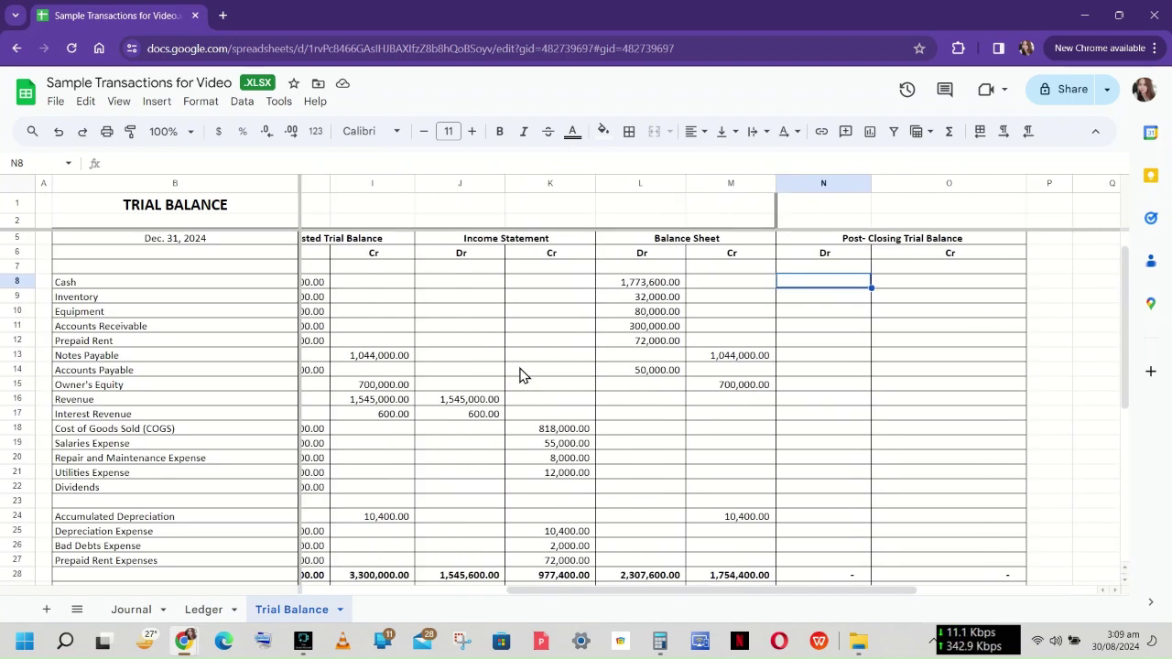
{"action": "type", "text": "="}
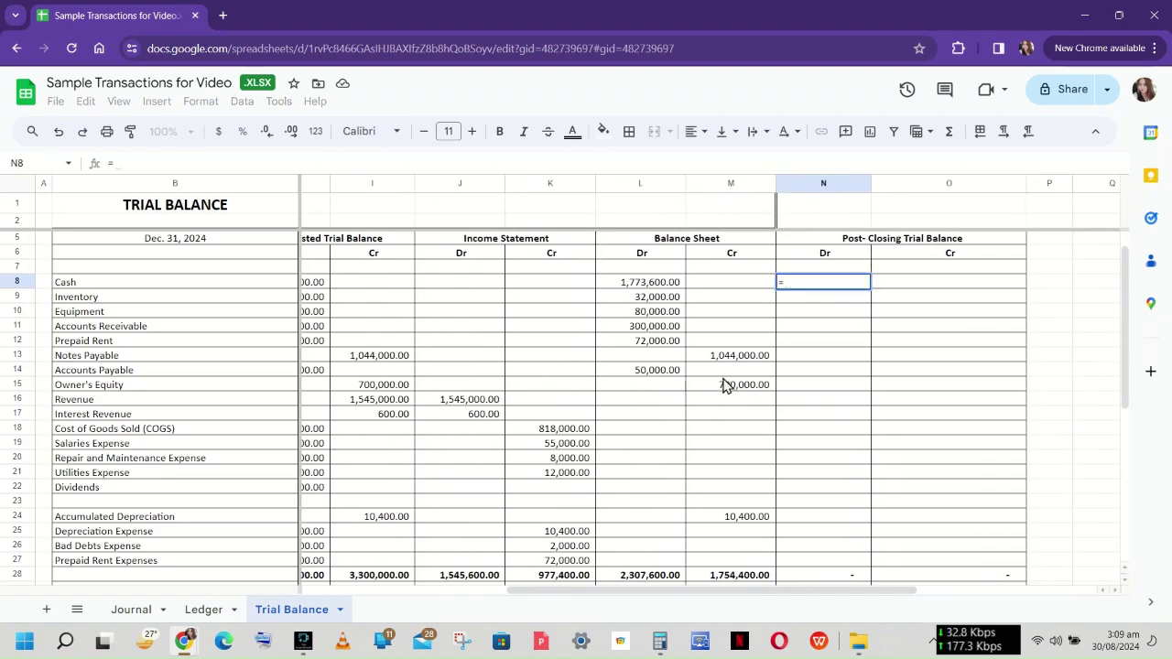
{"action": "left_click", "coordinate": [640, 286]}
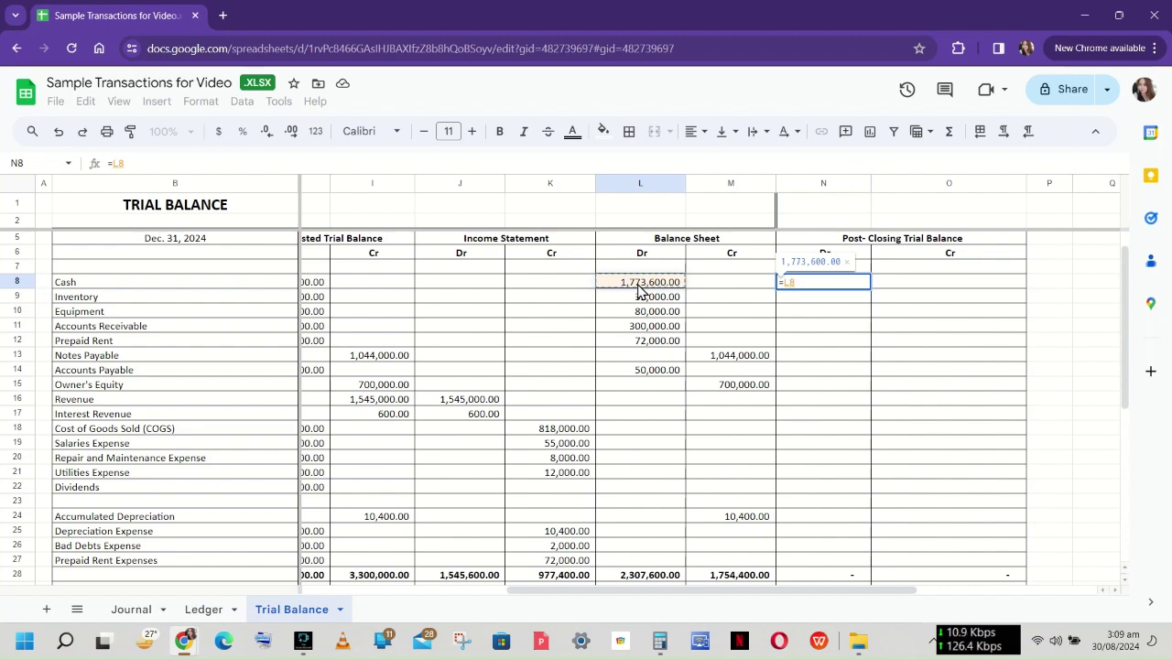
{"action": "key", "text": "Return"}
{"action": "left_click", "coordinate": [838, 282]}
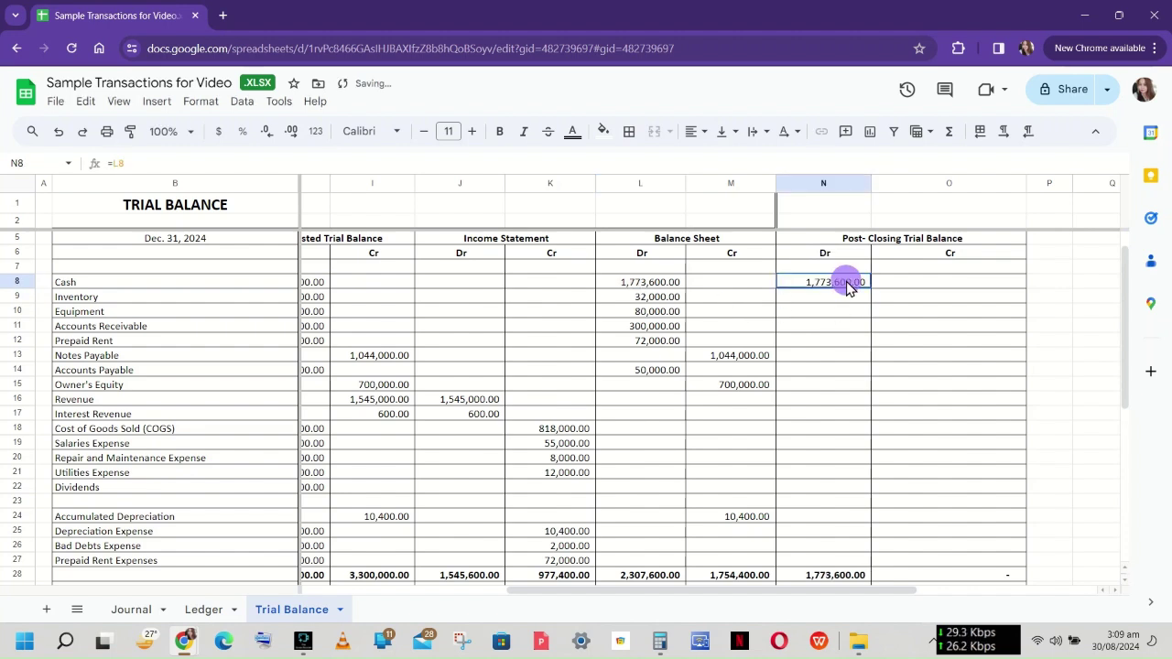
- Replace the post-closing Cash debit formula in N8 with a link to the Adjusted Trial Balance debit in H8
{"action": "scroll", "coordinate": [596, 445], "scroll_direction": "left", "scroll_amount": 3}
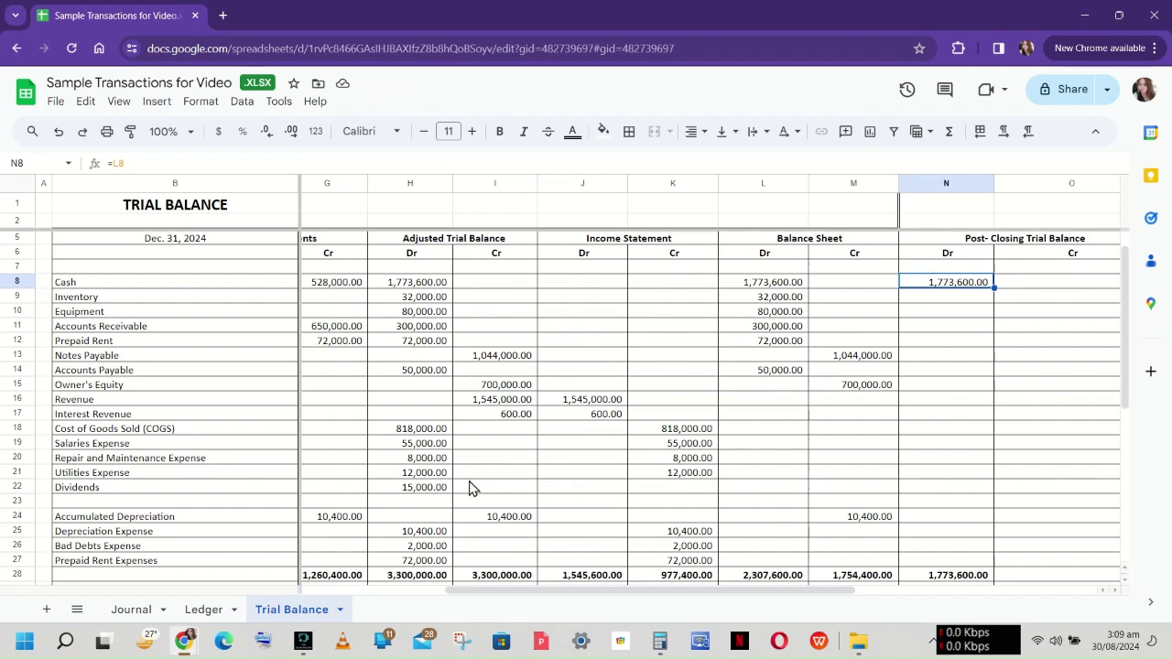
{"action": "scroll", "coordinate": [902, 384], "scroll_direction": "down", "scroll_amount": 3}
{"action": "scroll", "coordinate": [902, 384], "scroll_direction": "up", "scroll_amount": 4}
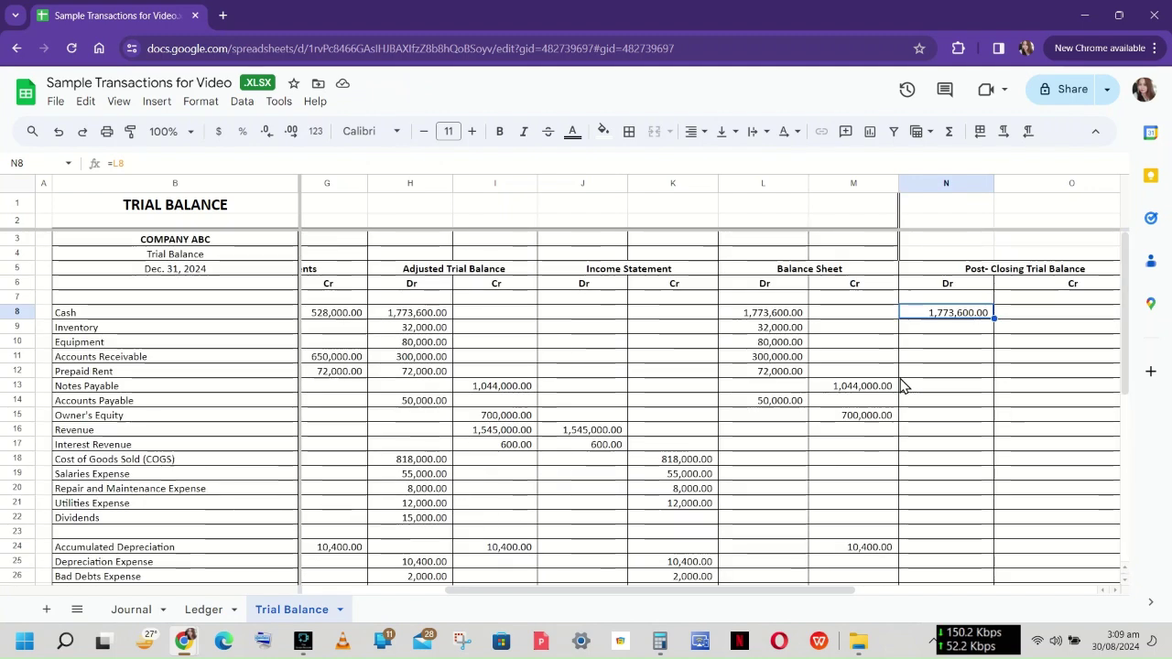
{"action": "key", "text": "Delete"}
{"action": "type", "text": "="}
{"action": "left_click", "coordinate": [419, 314]}
{"action": "key", "text": "Return"}
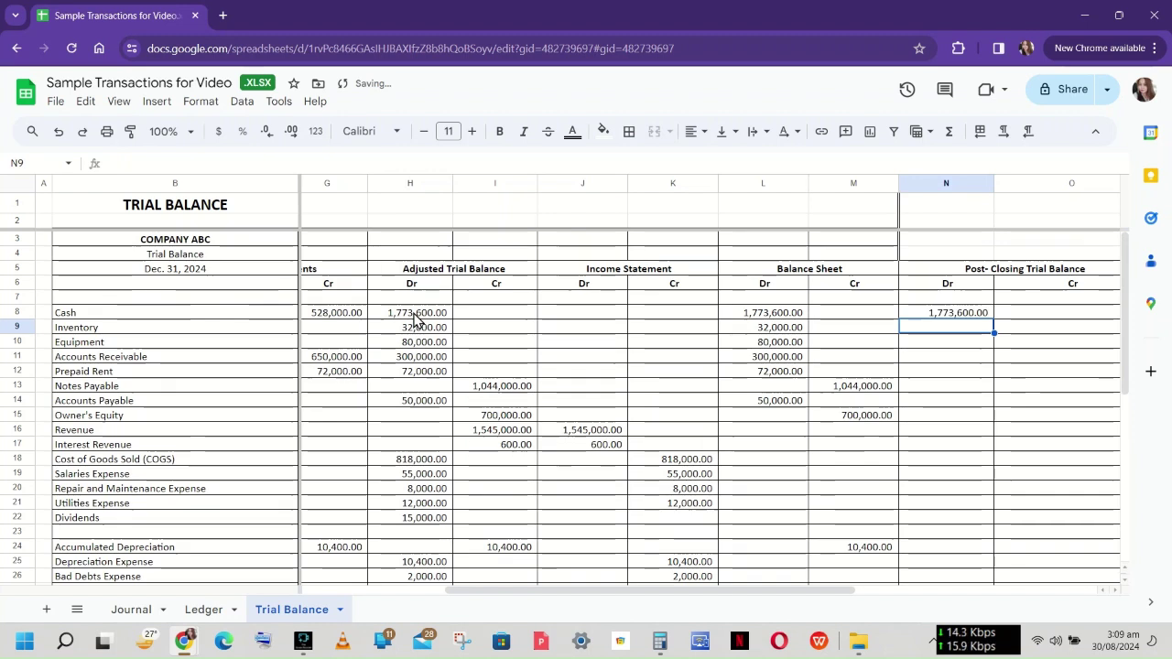
- Copy the N8 formula across both Post-Closing Trial Balance columns through the Prepaid Rent Expenses row, filling N8:O27
{"action": "left_click", "coordinate": [939, 316]}
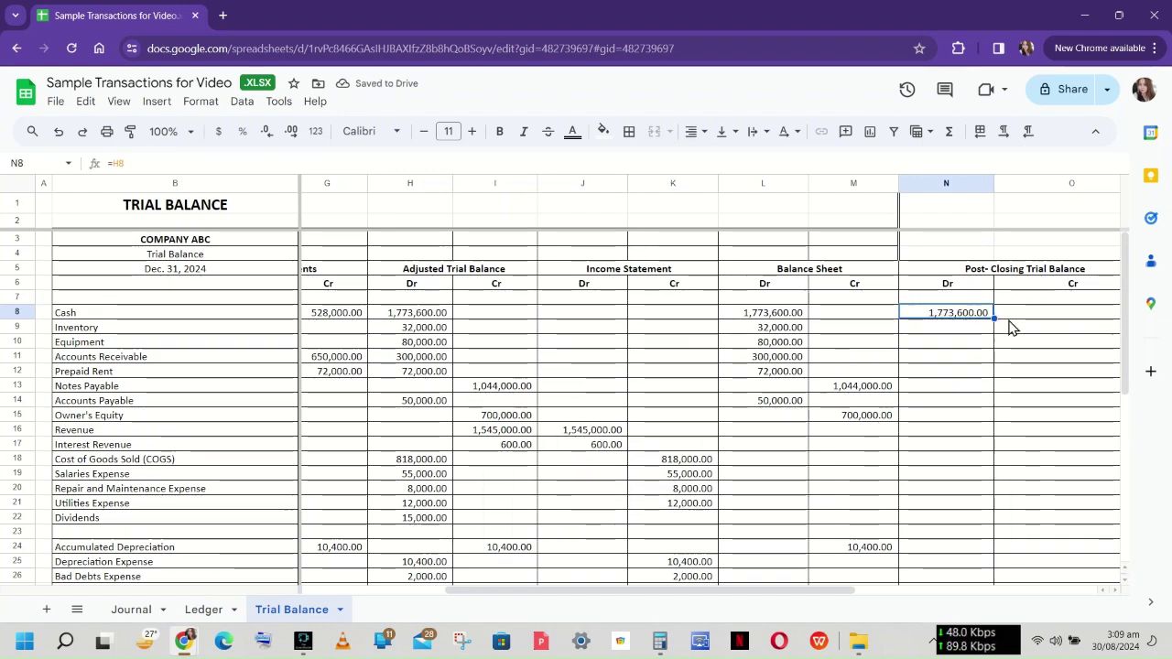
{"action": "left_click_drag", "start_coordinate": [996, 317], "coordinate": [1039, 343]}
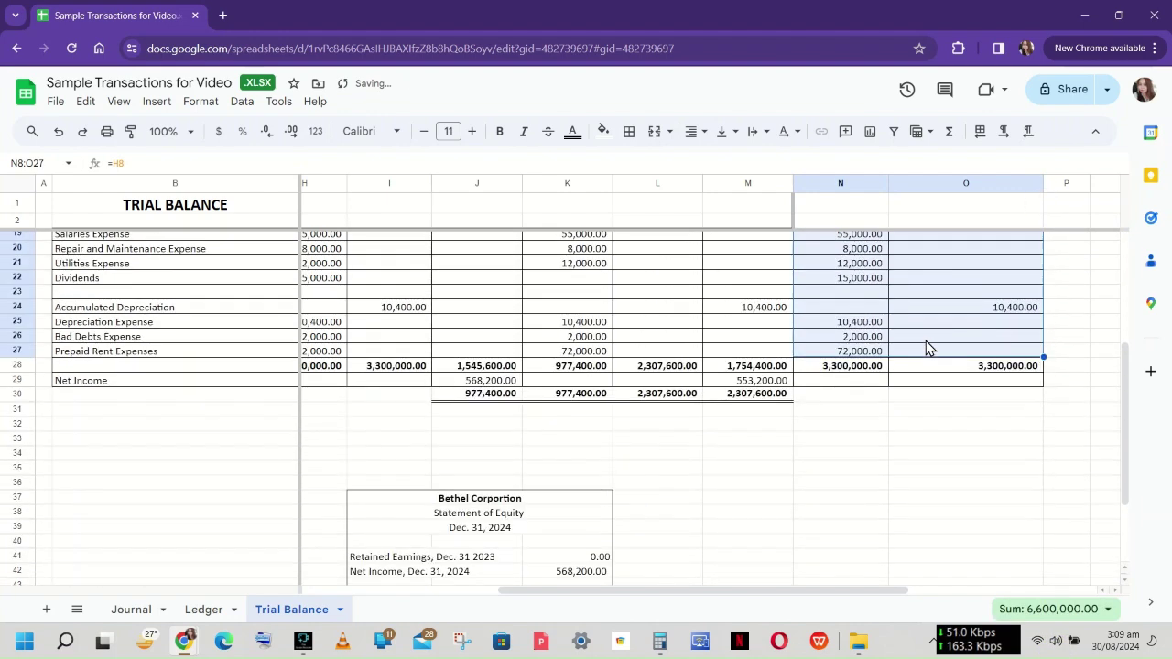
{"action": "scroll", "coordinate": [927, 344], "scroll_direction": "up", "scroll_amount": 5}
- Clear the post-closing credits of Revenue in O16 and Interest Revenue in O17
{"action": "left_click", "coordinate": [845, 312]}
{"action": "key", "text": "Down"}
{"action": "key", "text": "Down"}
{"action": "key", "text": "Down"}
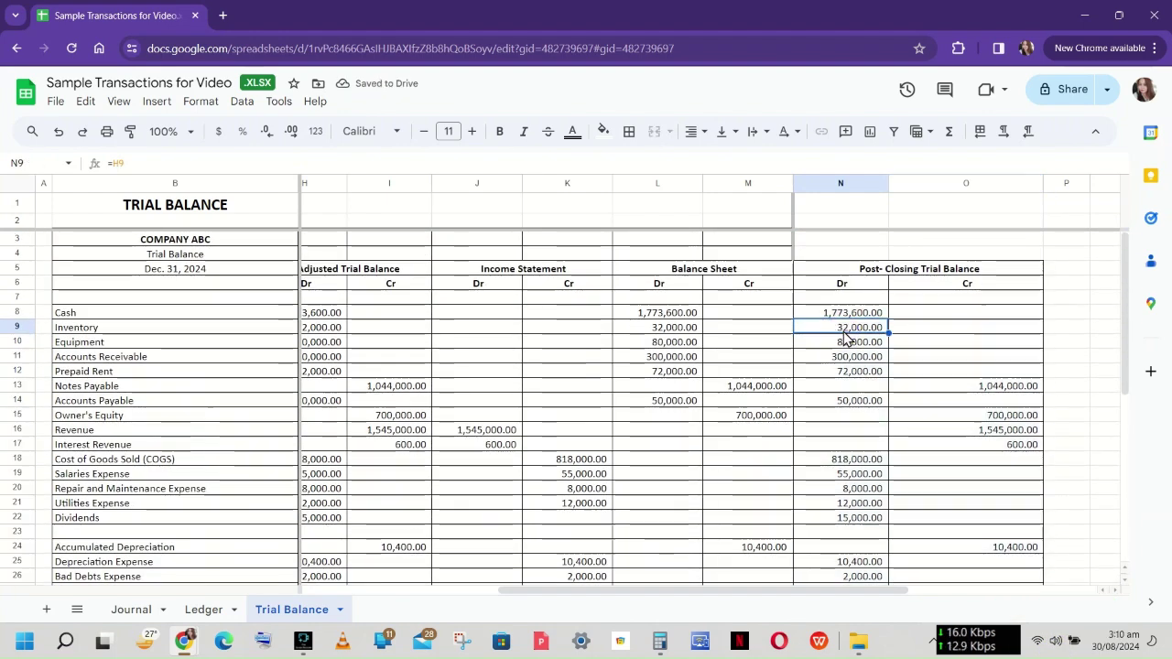
{"action": "key", "text": "Down"}
{"action": "key", "text": "Down"}
{"action": "key", "text": "Down"}
{"action": "key", "text": "Down"}
{"action": "key", "text": "Down"}
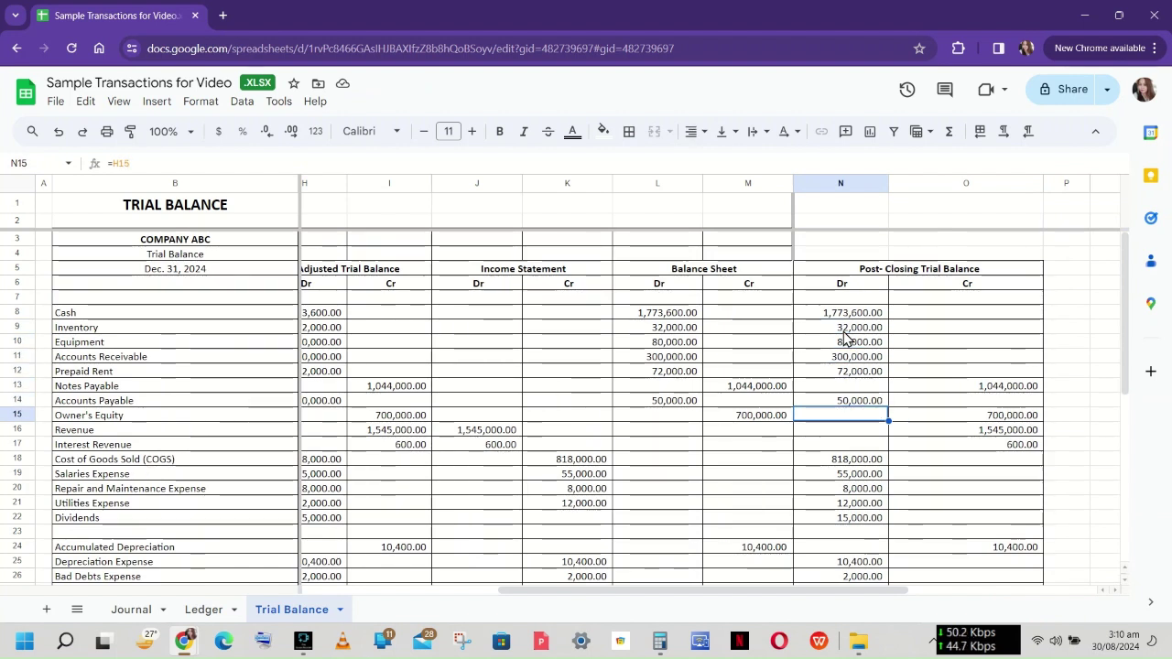
{"action": "key", "text": "Right"}
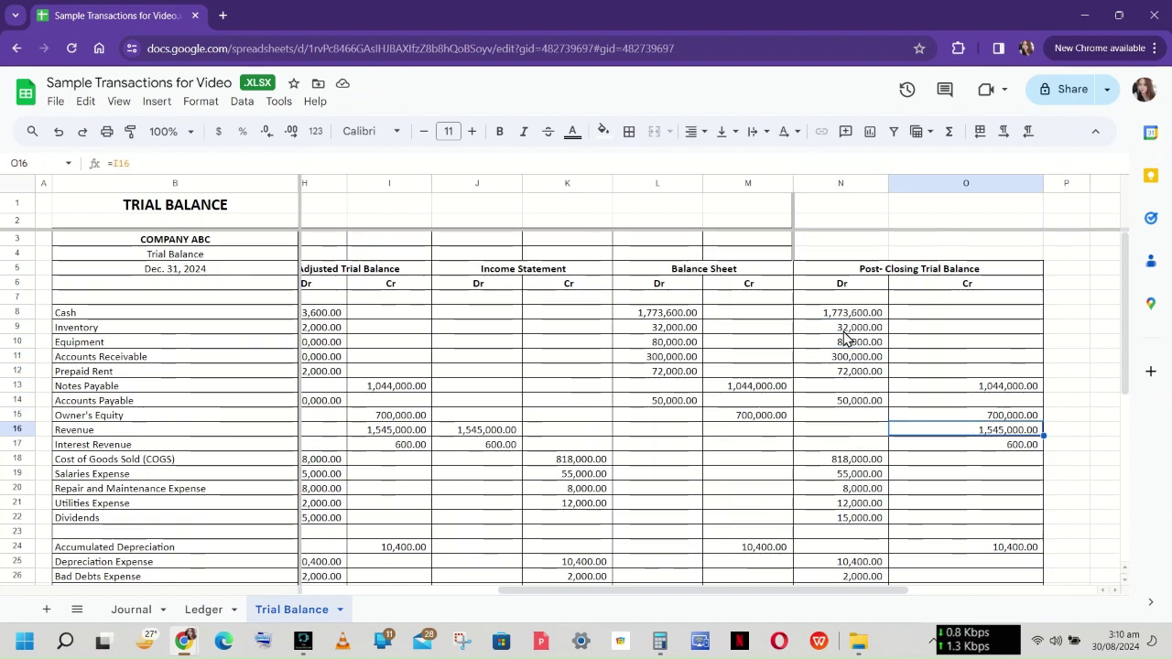
{"action": "key", "text": "Delete"}
{"action": "key", "text": "Down"}
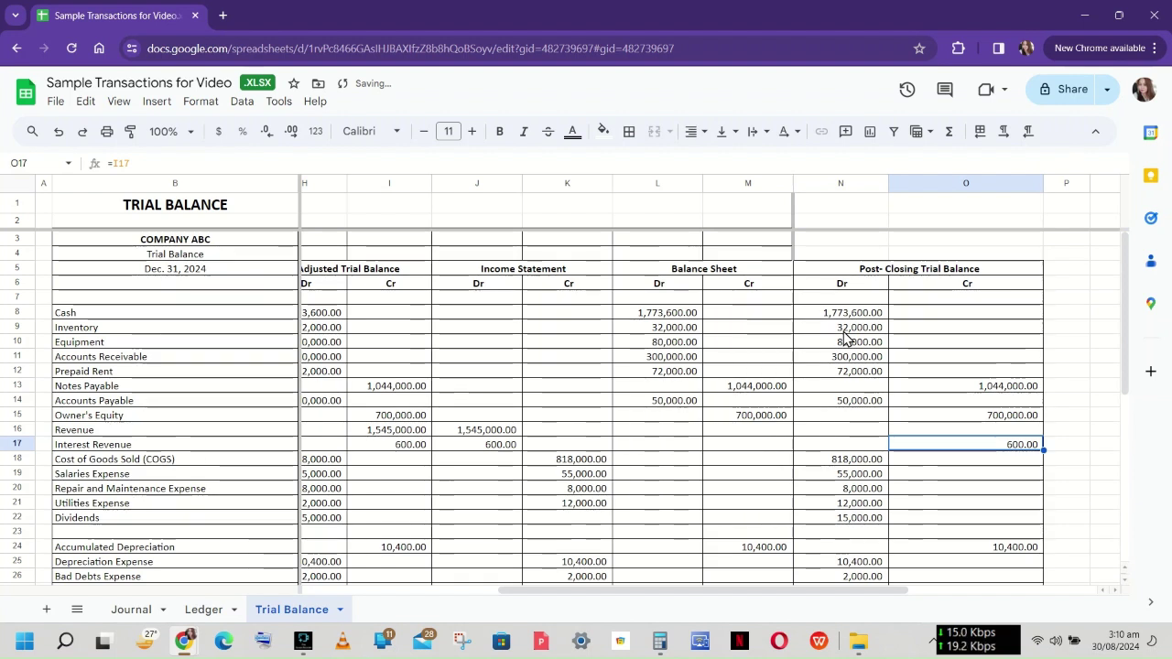
{"action": "key", "text": "Delete"}
- Clear the post-closing debits from Cost of Goods Sold to Dividends in N18 to N22
{"action": "key", "text": "Left"}
{"action": "key", "text": "Down"}
{"action": "key", "text": "Delete"}
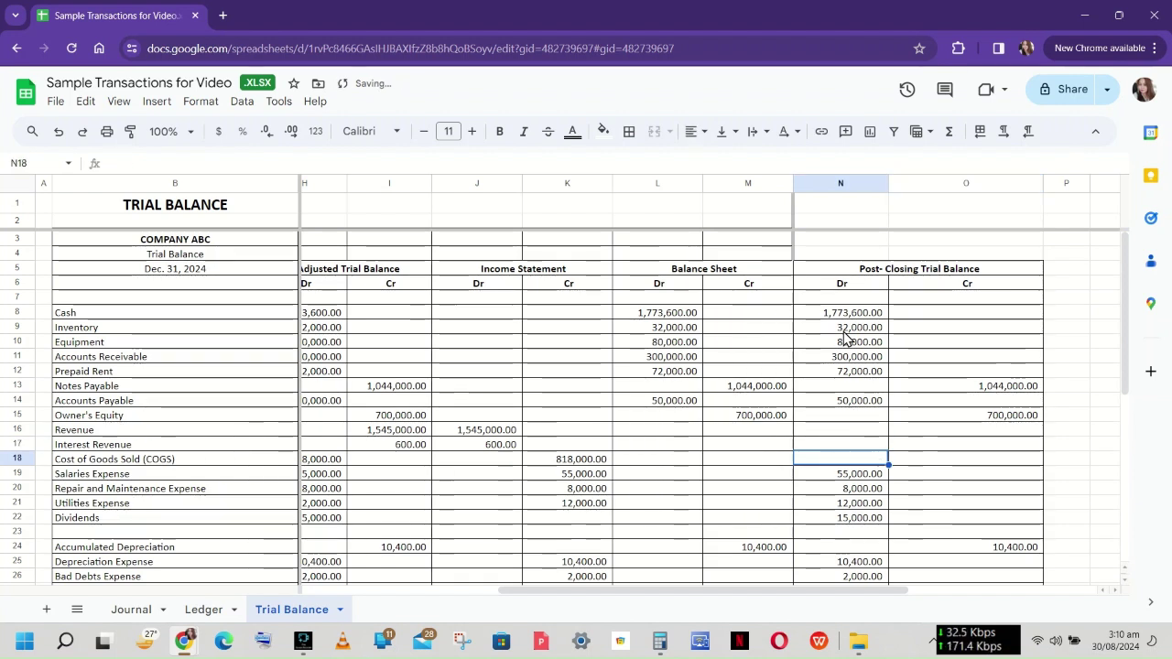
{"action": "key", "text": "Down"}
{"action": "key", "text": "Delete"}
{"action": "key", "text": "Down"}
{"action": "key", "text": "Delete"}
{"action": "key", "text": "Down"}
{"action": "key", "text": "Delete"}
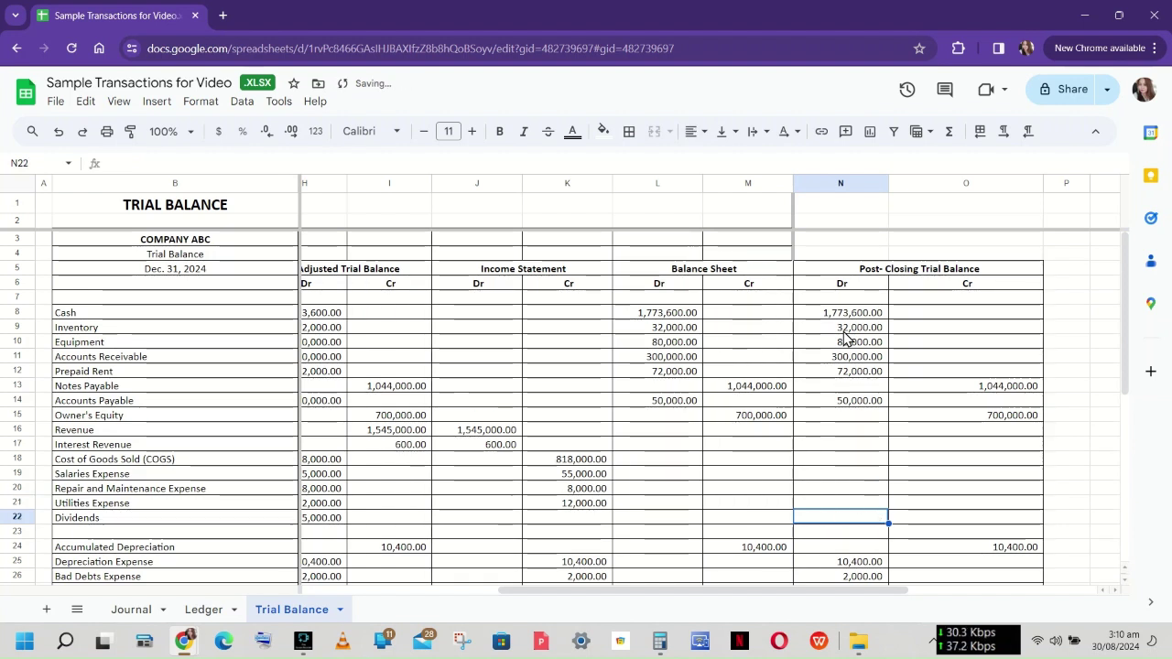
- Clear the post-closing debits of Depreciation Expense, Bad Debts Expense and Prepaid Rent Expenses in N25 to N27
{"action": "key", "text": "Down"}
{"action": "key", "text": "Down"}
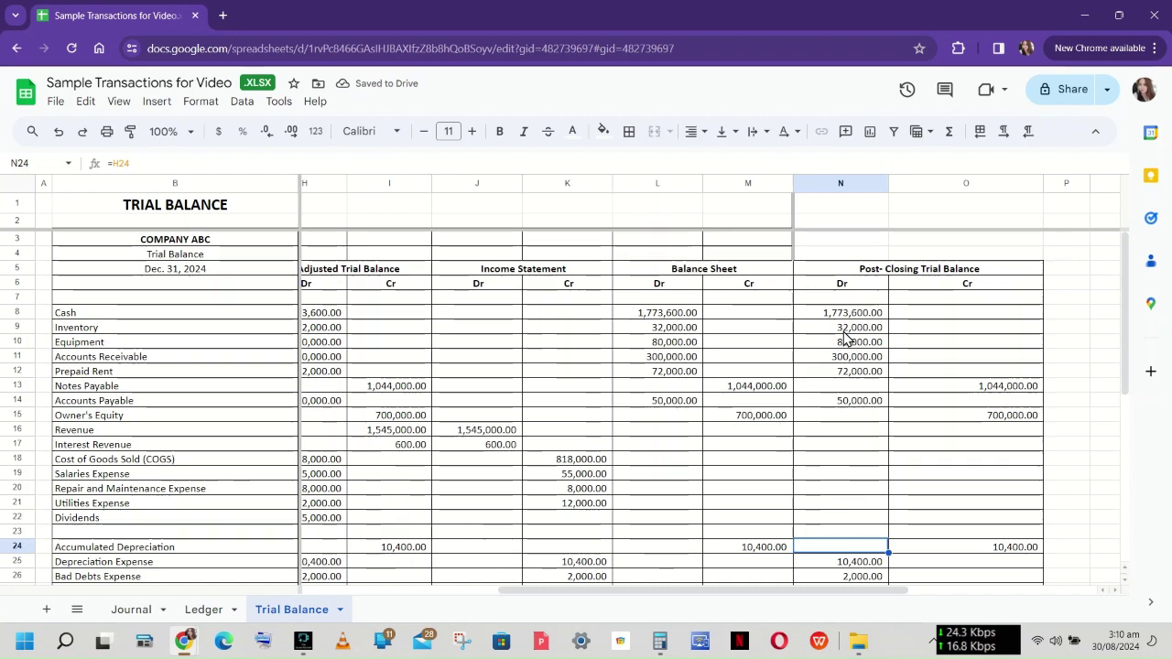
{"action": "key", "text": "Right"}
{"action": "key", "text": "Left"}
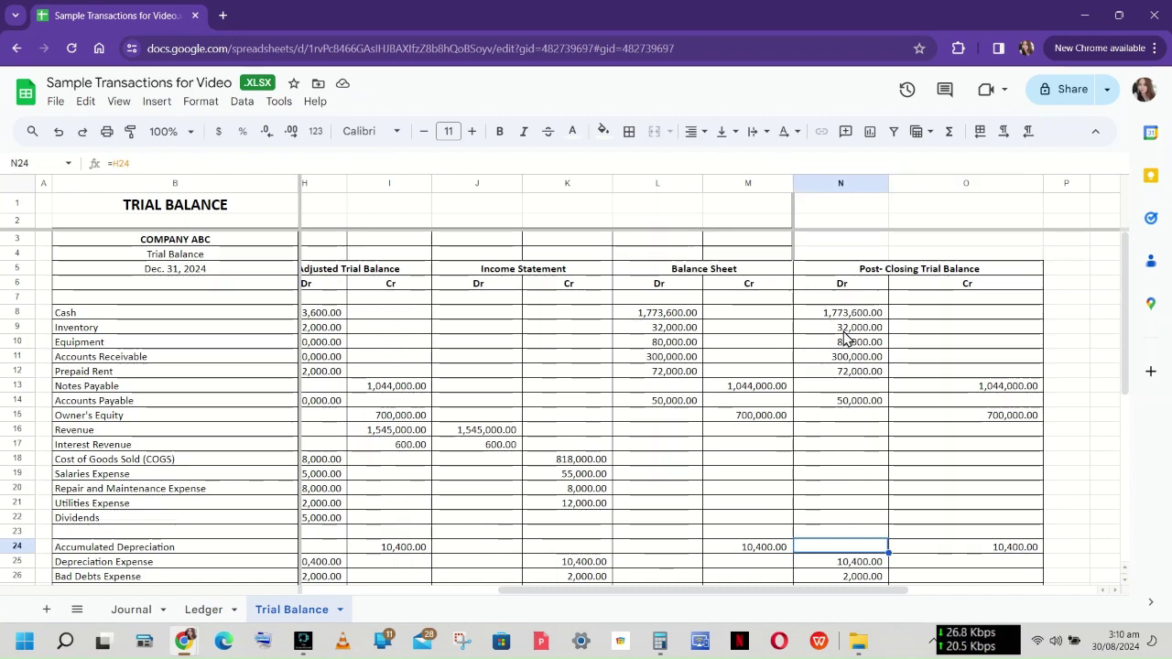
{"action": "key", "text": "Down"}
{"action": "key", "text": "Delete"}
{"action": "key", "text": "Down"}
{"action": "key", "text": "Delete"}
{"action": "scroll", "coordinate": [844, 337], "scroll_direction": "down", "scroll_amount": 3}
{"action": "key", "text": "Down"}
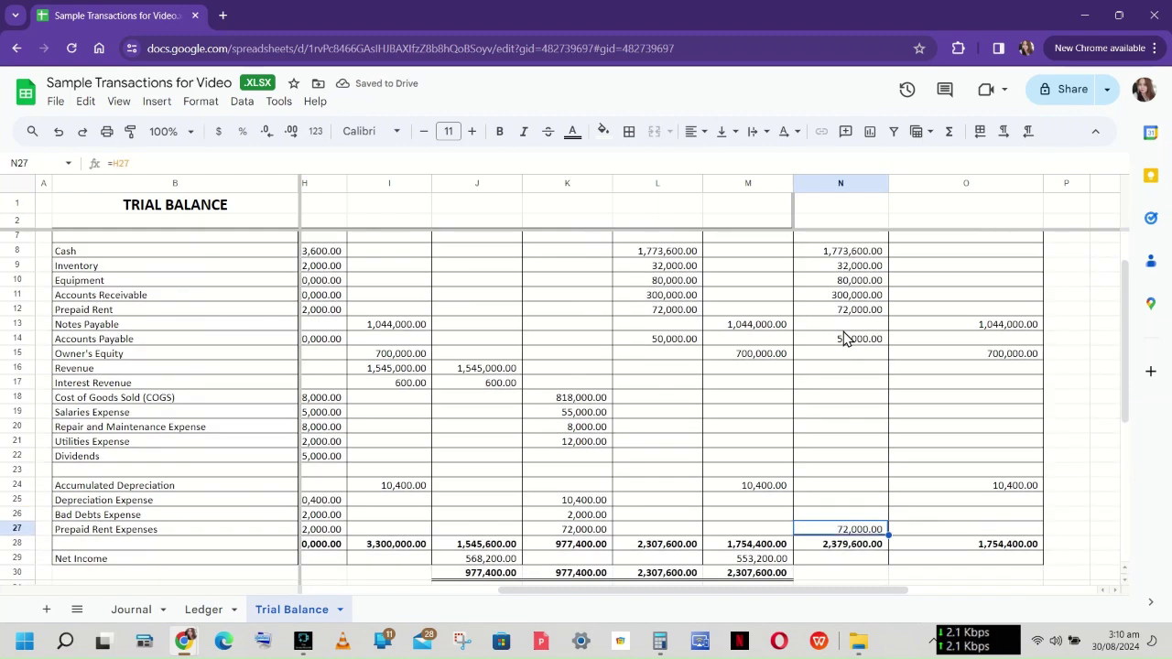
{"action": "key", "text": "Delete"}
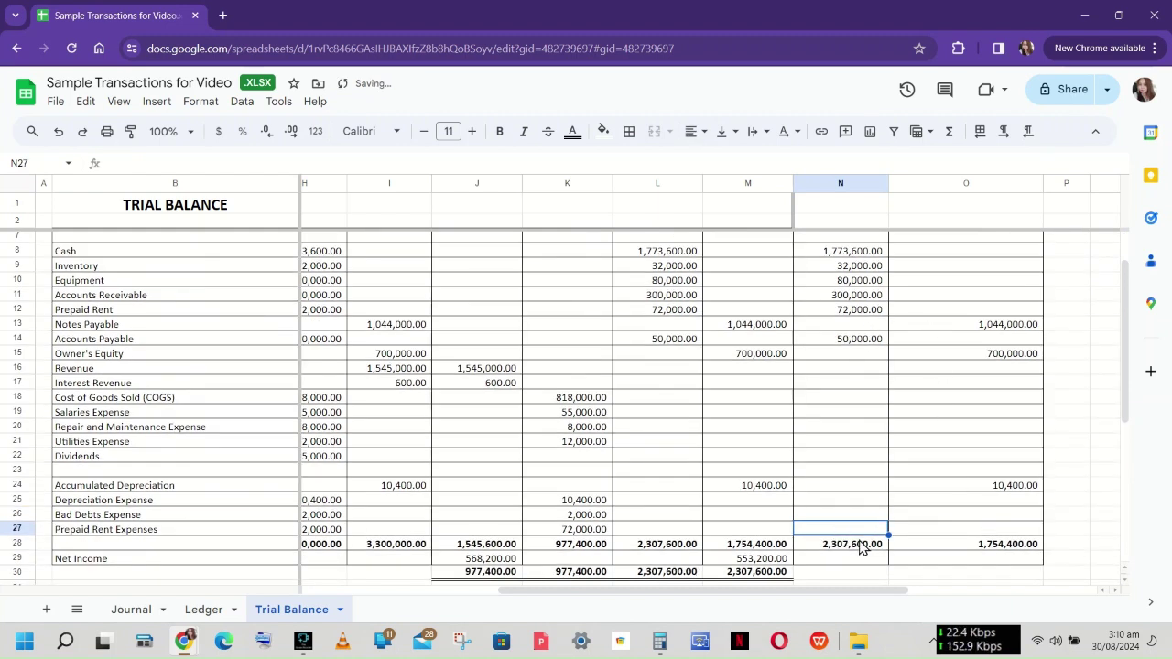
- Add the account name "Retained Earning" in the empty row below Dividends, cell B23
{"action": "scroll", "coordinate": [984, 536], "scroll_direction": "left", "scroll_amount": 1}
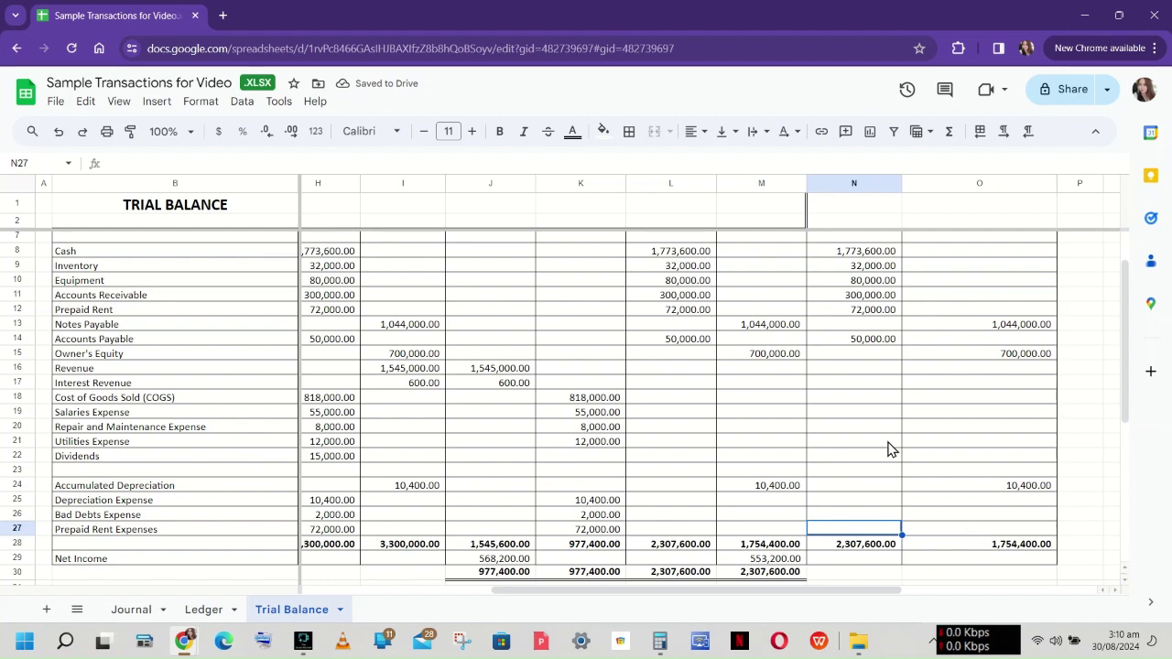
{"action": "left_click", "coordinate": [174, 470]}
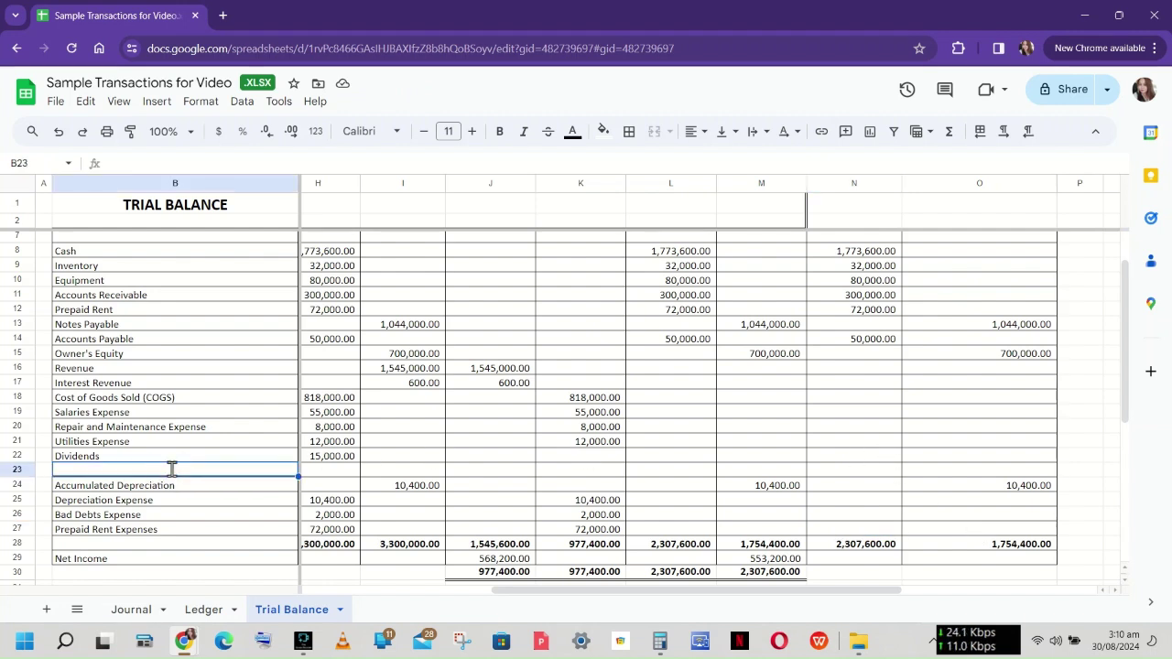
{"action": "type", "text": "Retained"}
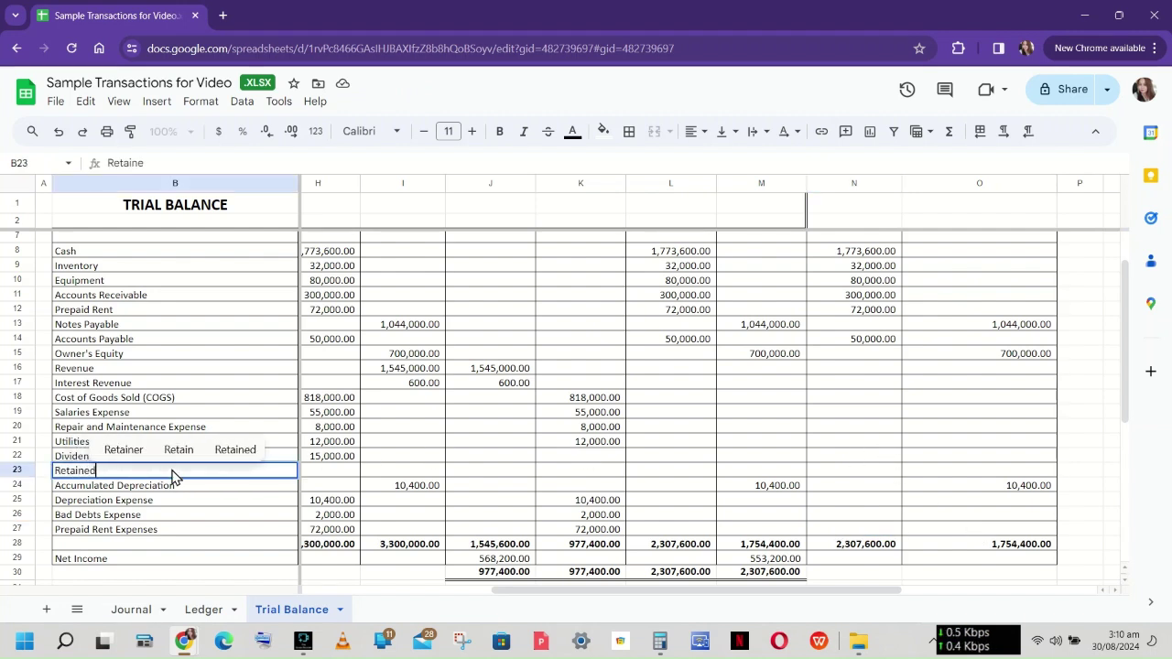
{"action": "type", "text": " Earning"}
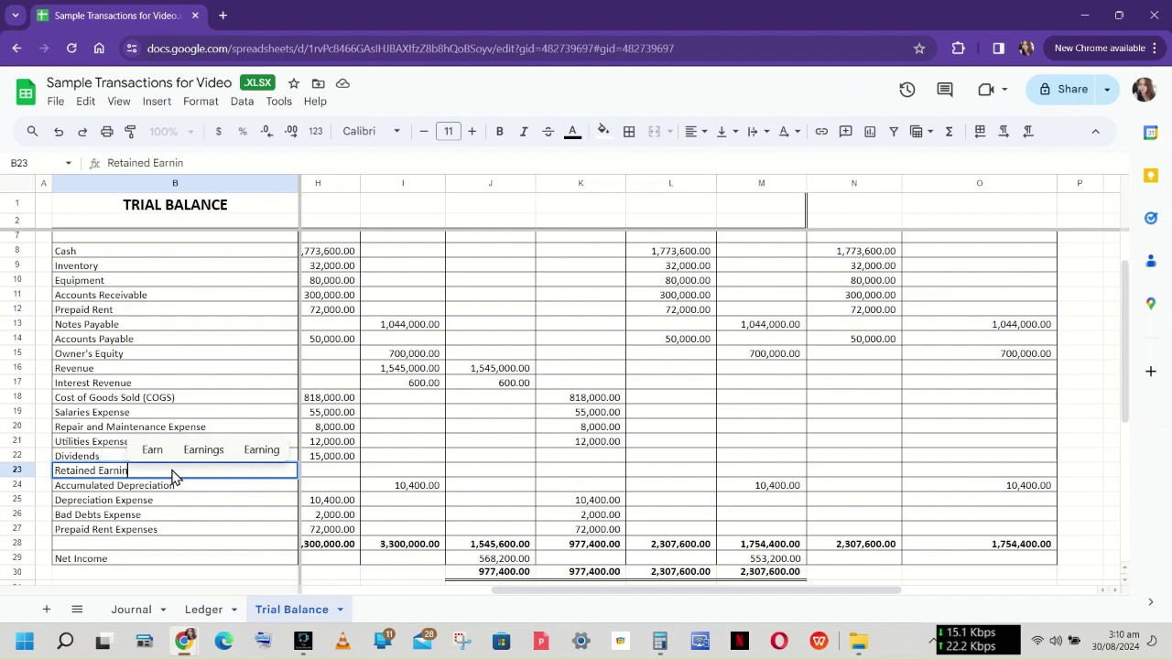
{"action": "left_click", "coordinate": [219, 472]}
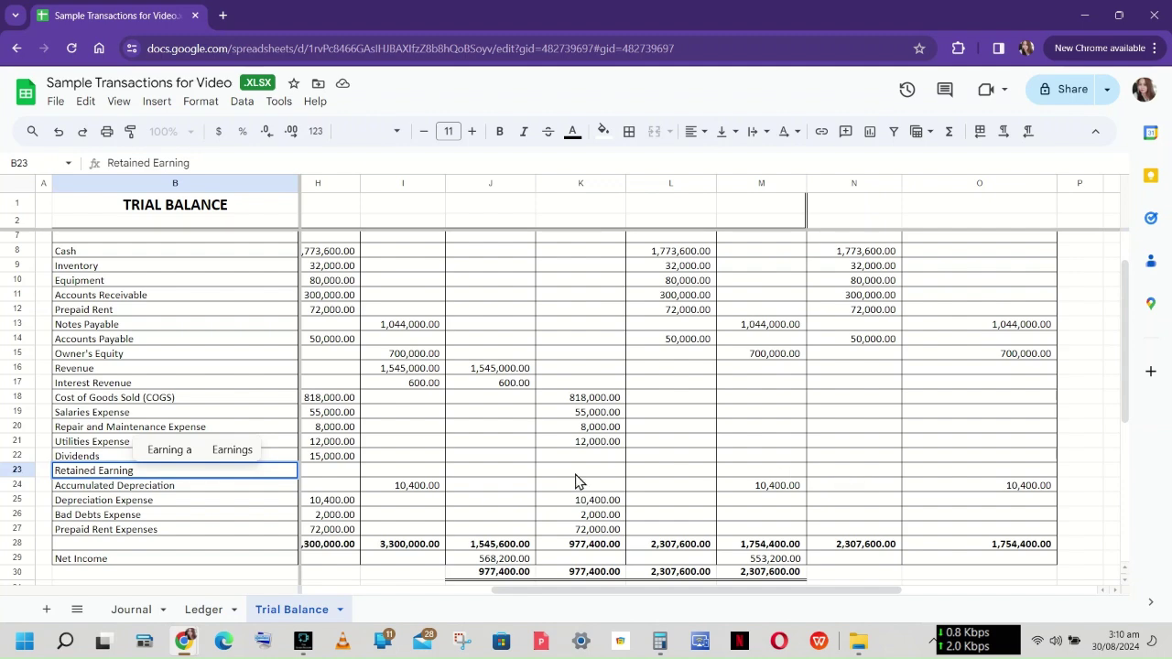
{"action": "key", "text": "Tab"}
- Link the post-closing Retained Earning credit in O23 to the Retained Earnings balance in Ledger CZ52
{"action": "key", "text": "Tab"}
{"action": "key", "text": "Tab"}
{"action": "key", "text": "Tab"}
{"action": "key", "text": "Tab"}
{"action": "key", "text": "Tab"}
{"action": "key", "text": "Tab"}
{"action": "key", "text": "Tab"}
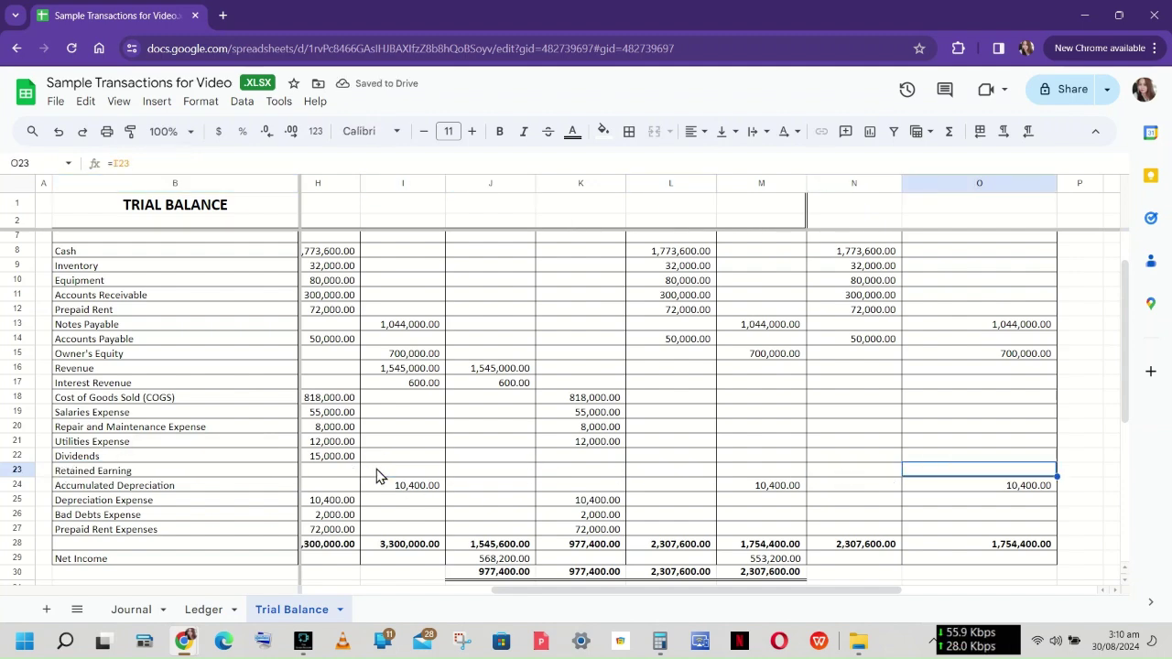
{"action": "scroll", "coordinate": [377, 476], "scroll_direction": "up", "scroll_amount": 2}
{"action": "scroll", "coordinate": [378, 476], "scroll_direction": "down", "scroll_amount": 3}
{"action": "type", "text": "="}
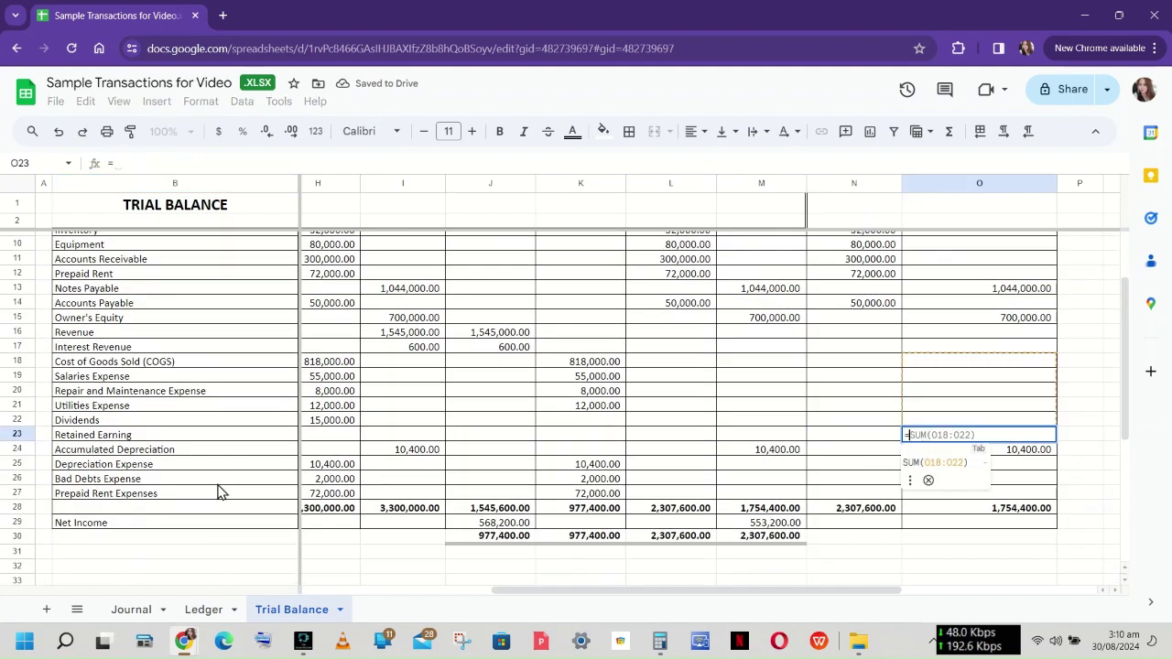
{"action": "left_click", "coordinate": [203, 609]}
{"action": "scroll", "coordinate": [746, 426], "scroll_direction": "up", "scroll_amount": 2}
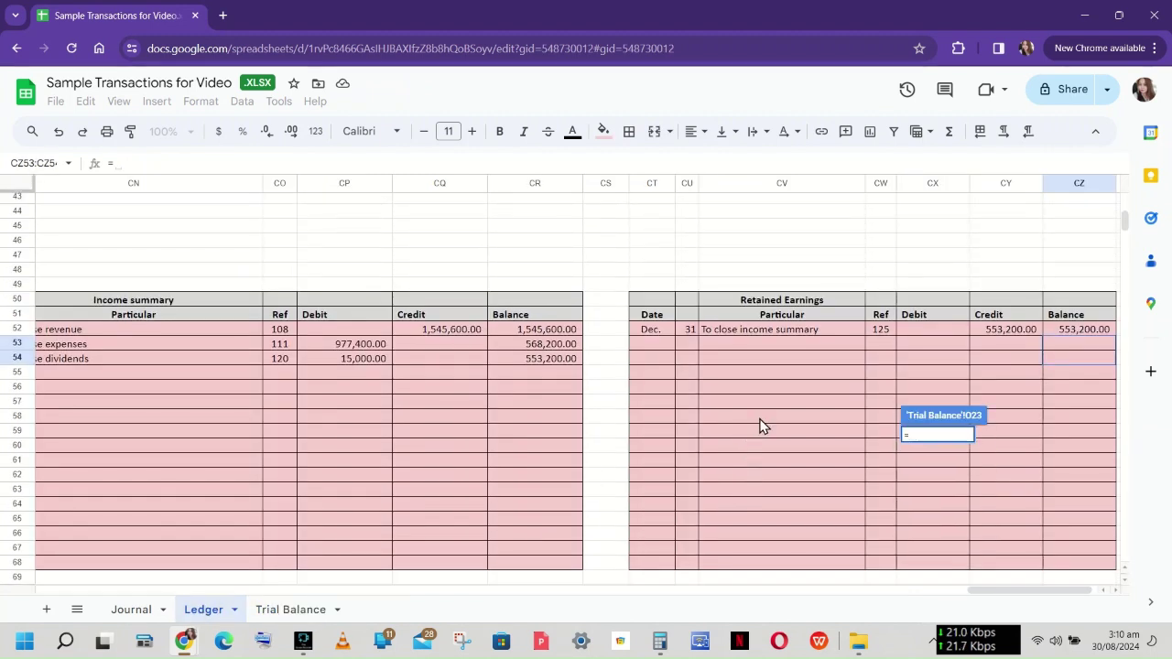
{"action": "left_click", "coordinate": [1098, 329]}
{"action": "key", "text": "Return"}
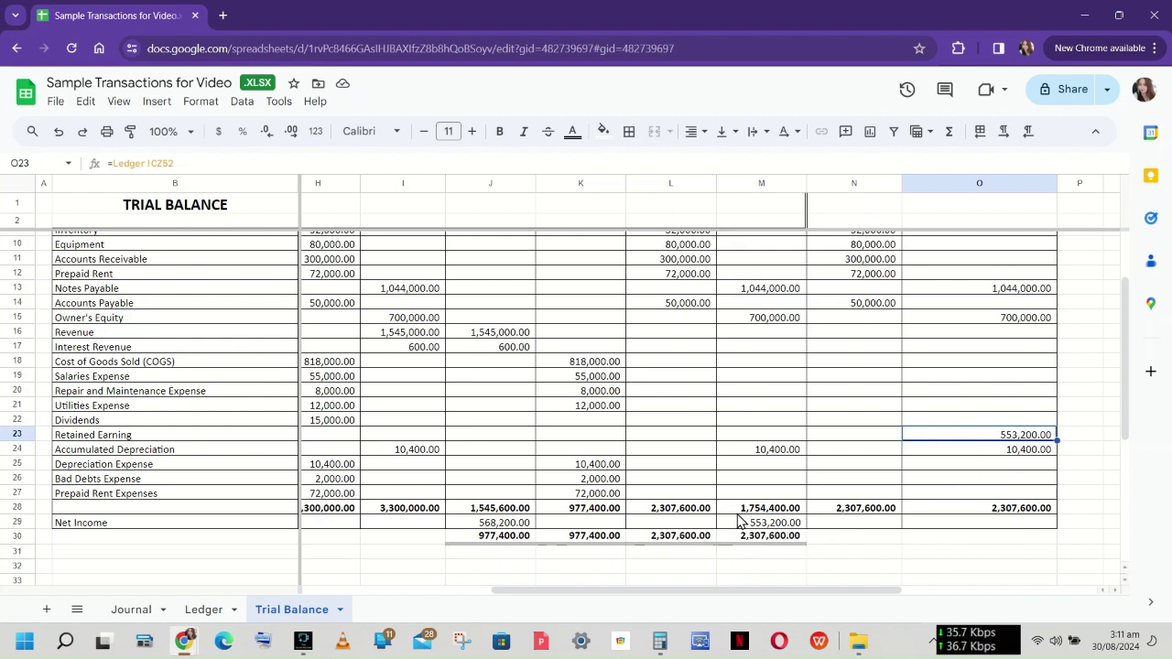
{"action": "scroll", "coordinate": [934, 489], "scroll_direction": "up", "scroll_amount": 3}
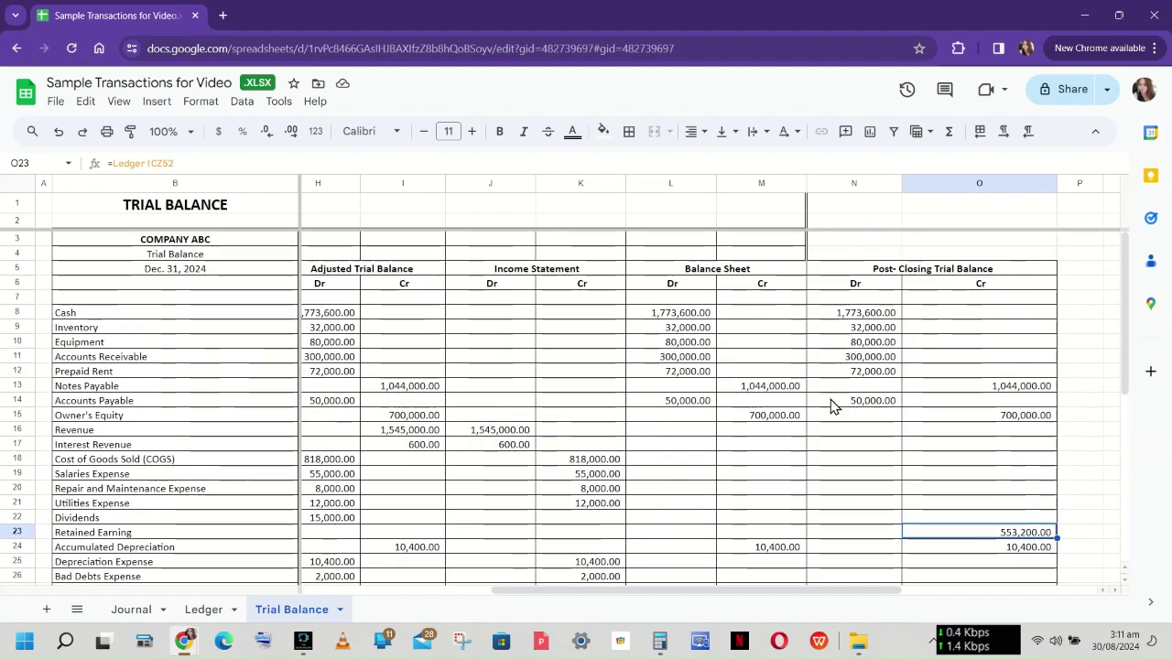
{"action": "scroll", "coordinate": [900, 487], "scroll_direction": "down", "scroll_amount": 1}
{"action": "scroll", "coordinate": [900, 486], "scroll_direction": "down", "scroll_amount": 1}
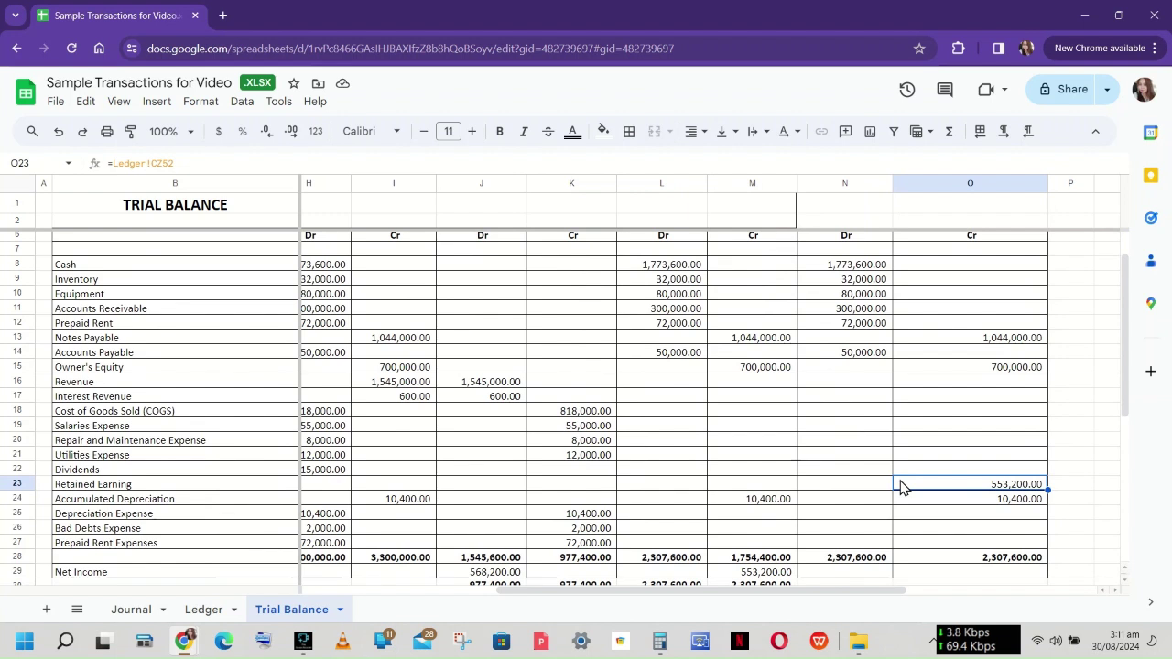